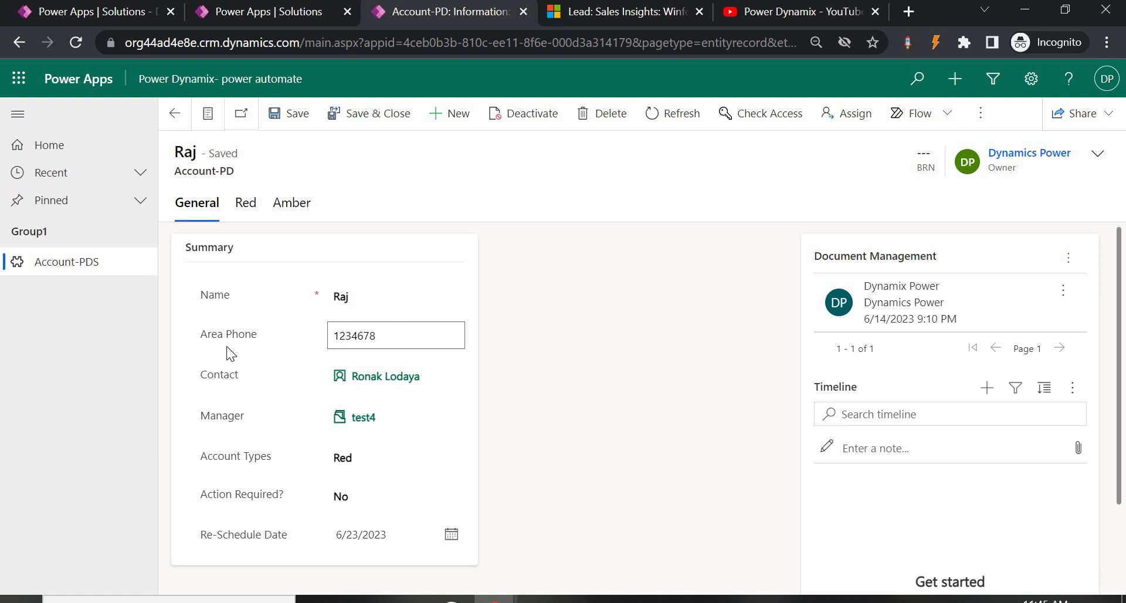
Set the Re-Schedule Date on the open Account-PD record to 6/30/2023
{"action": "left_click", "coordinate": [450, 535]}
{"action": "left_click", "coordinate": [459, 483]}
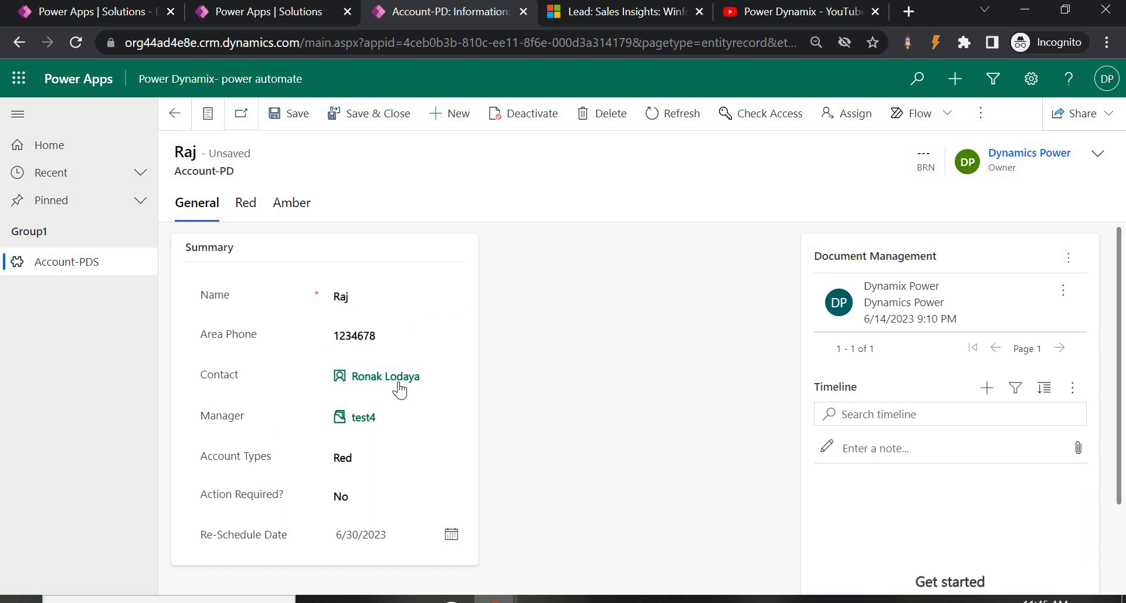
Review the failed Test1 flow run, the solutions list and the Power Dynamix YouTube channel's Power Automate videos
{"action": "left_click", "coordinate": [84, 17]}
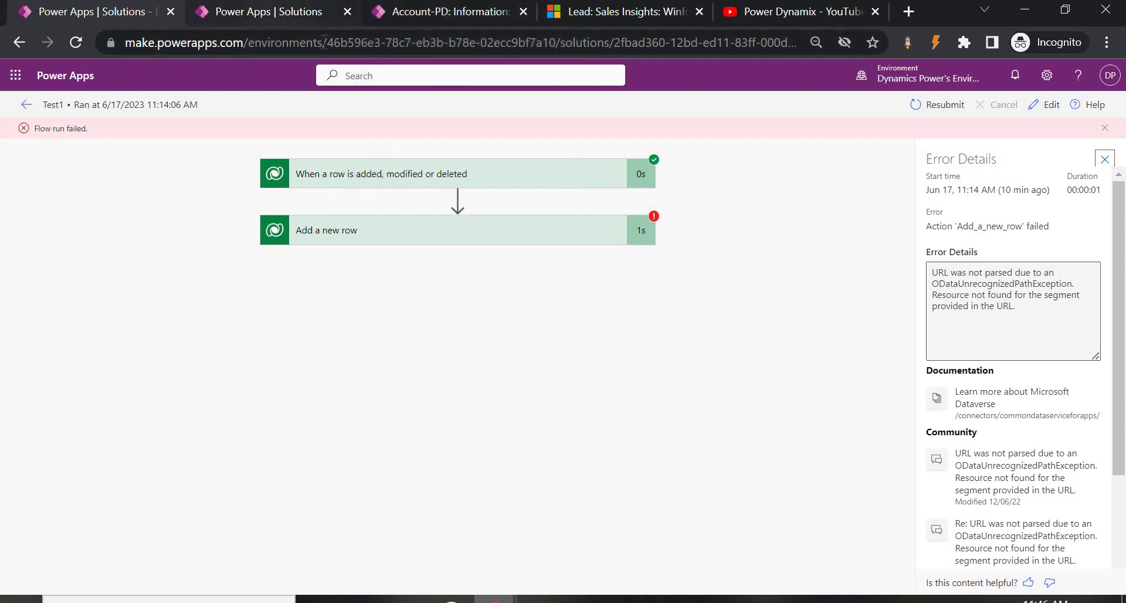
{"action": "left_click", "coordinate": [288, 14]}
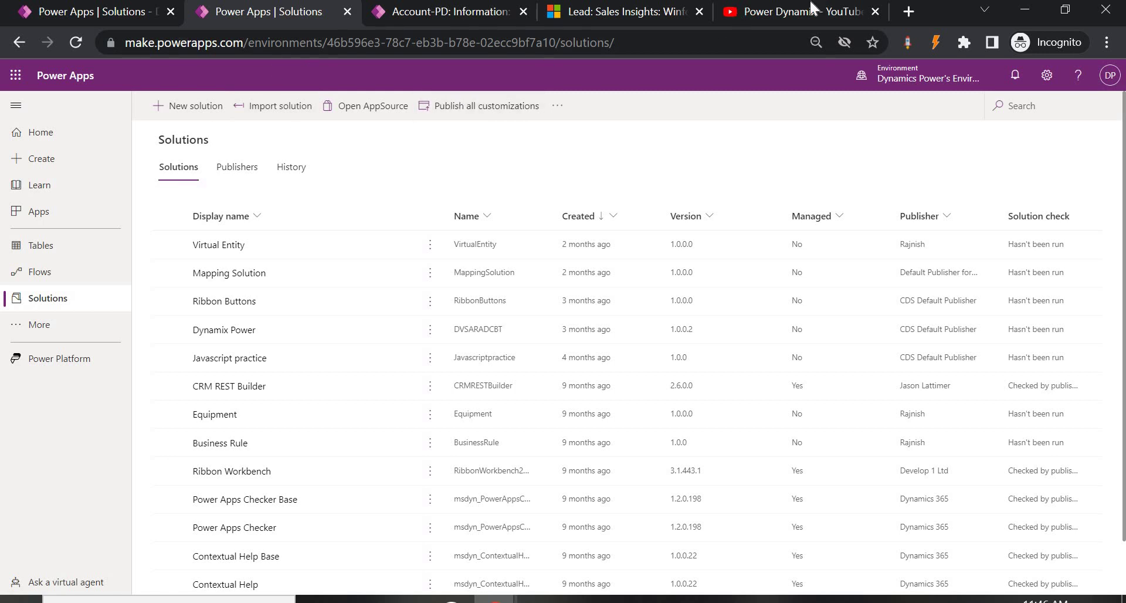
{"action": "key", "text": "ctrl+5"}
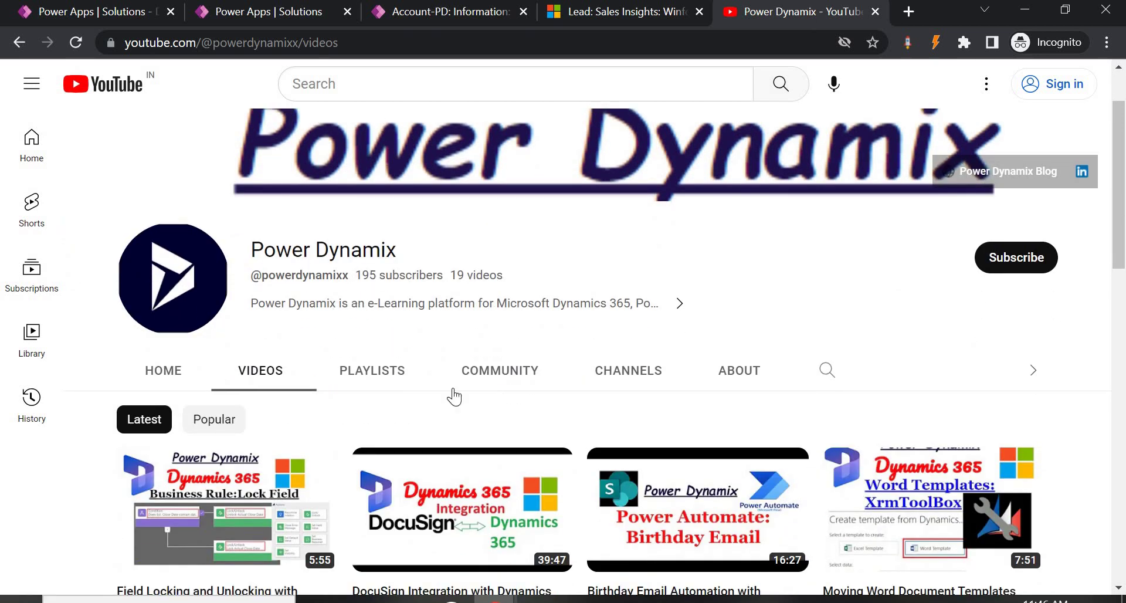
{"action": "scroll", "coordinate": [452, 394], "scroll_direction": "down", "scroll_amount": 3}
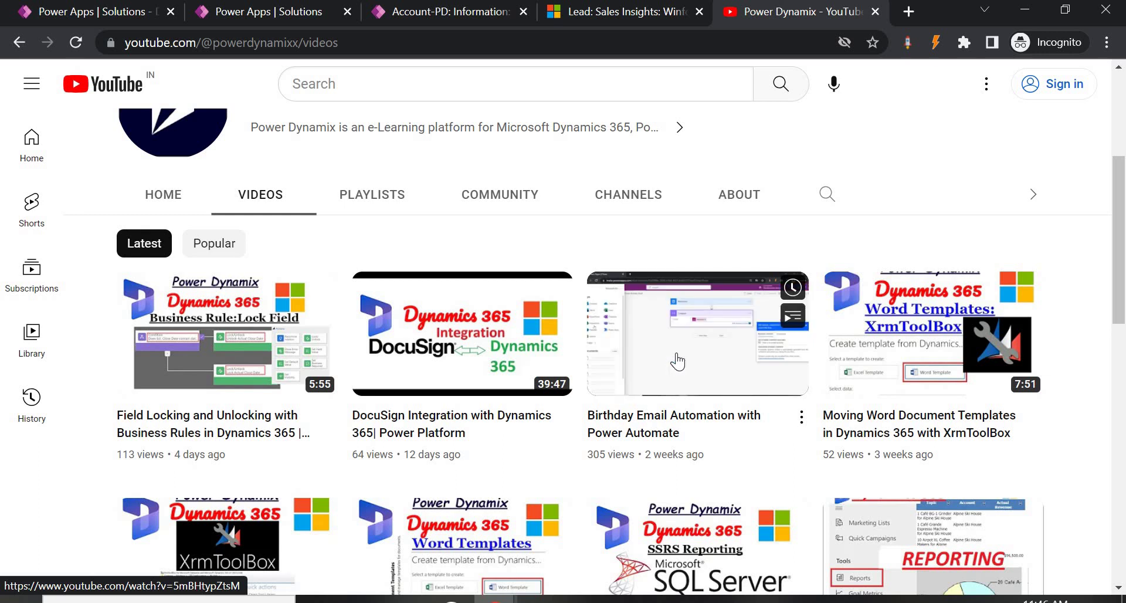
{"action": "scroll", "coordinate": [678, 362], "scroll_direction": "down", "scroll_amount": 5}
{"action": "scroll", "coordinate": [678, 362], "scroll_direction": "down", "scroll_amount": 5}
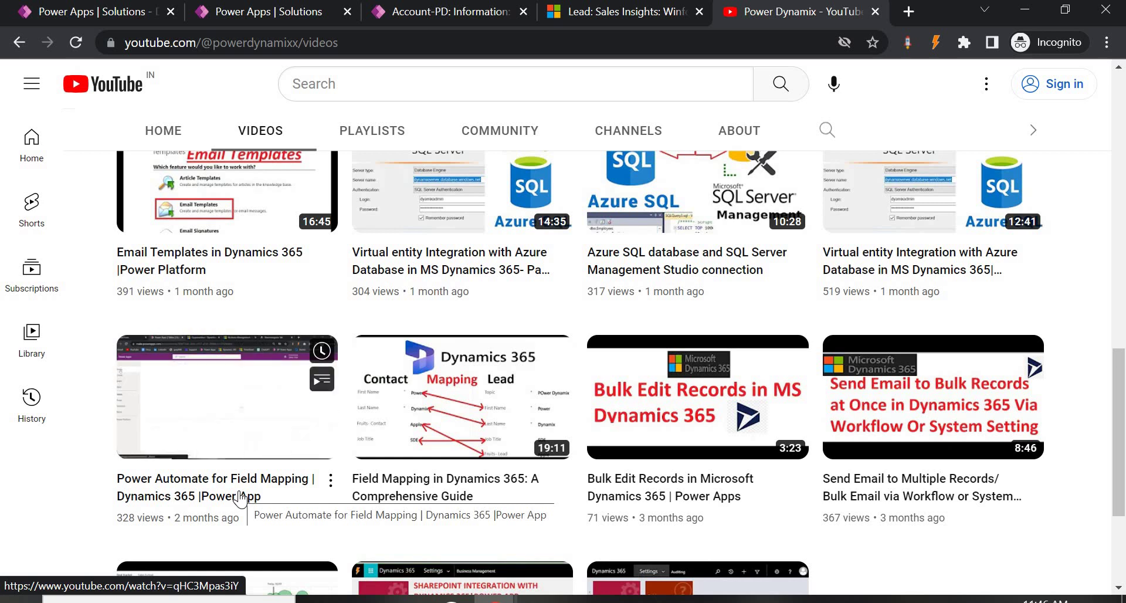
{"action": "mouse_move", "coordinate": [260, 471]}
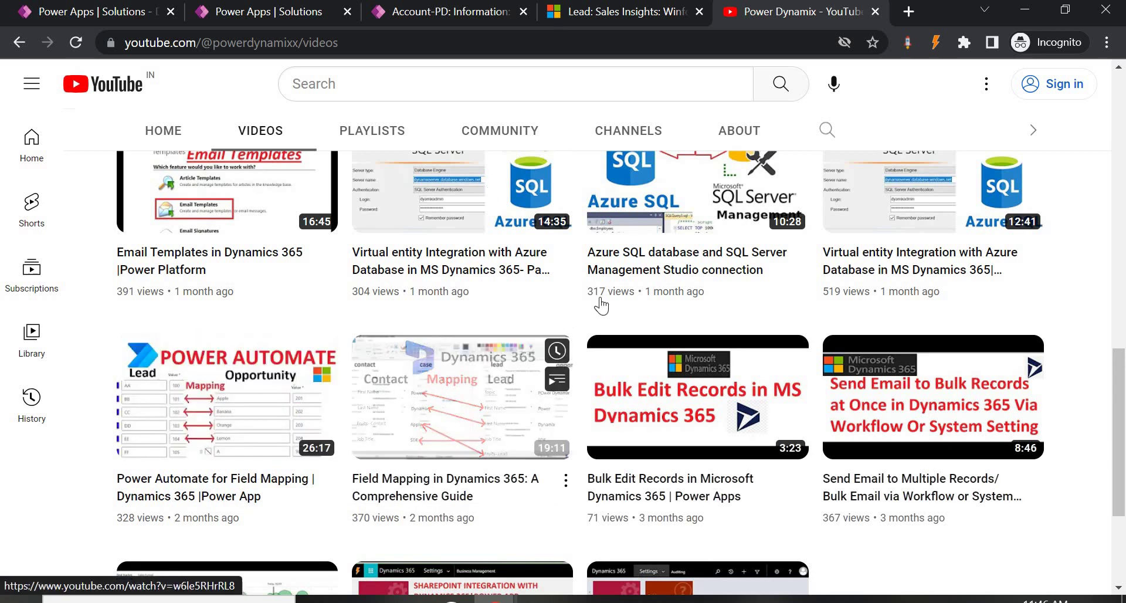
{"action": "scroll", "coordinate": [604, 297], "scroll_direction": "up", "scroll_amount": 5}
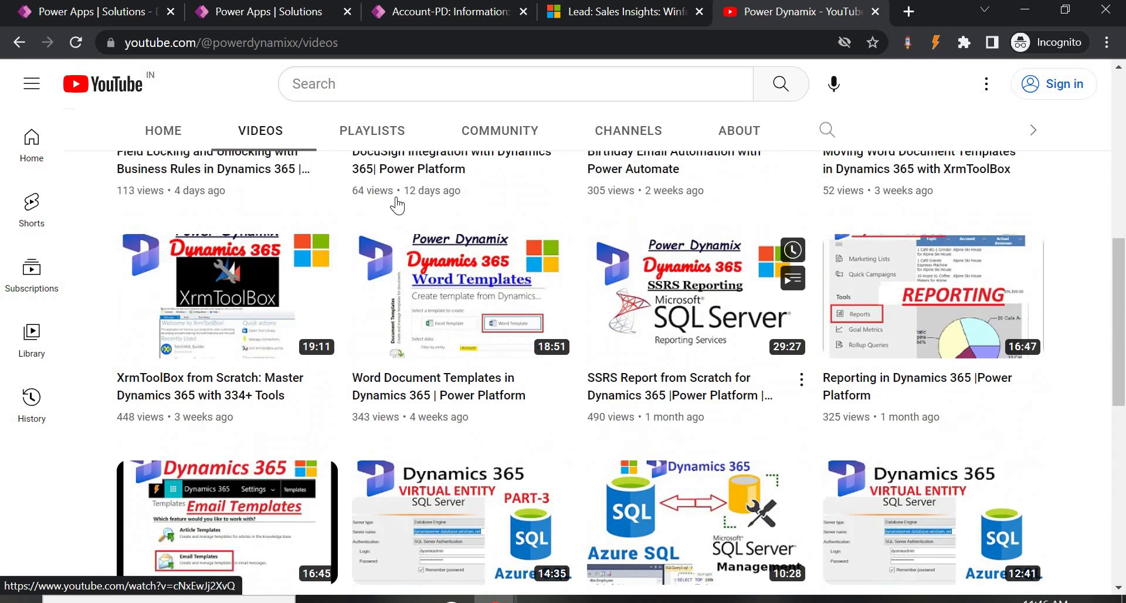
Return to the Account-PD record and inspect the calendar of its Re-Schedule Date field
{"action": "left_click", "coordinate": [266, 12]}
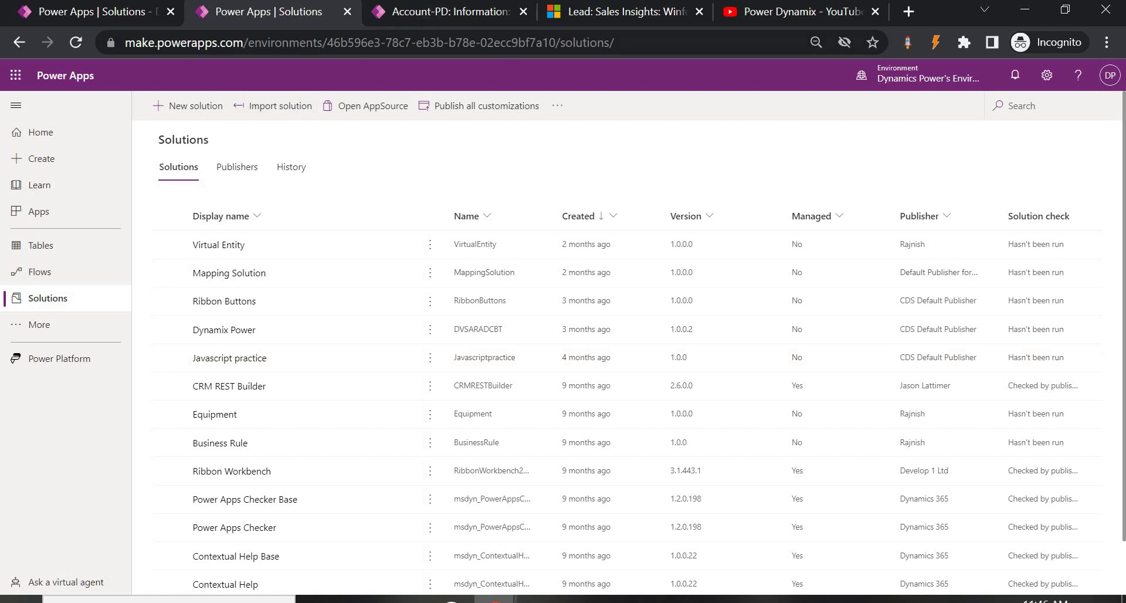
{"action": "left_click", "coordinate": [497, 14]}
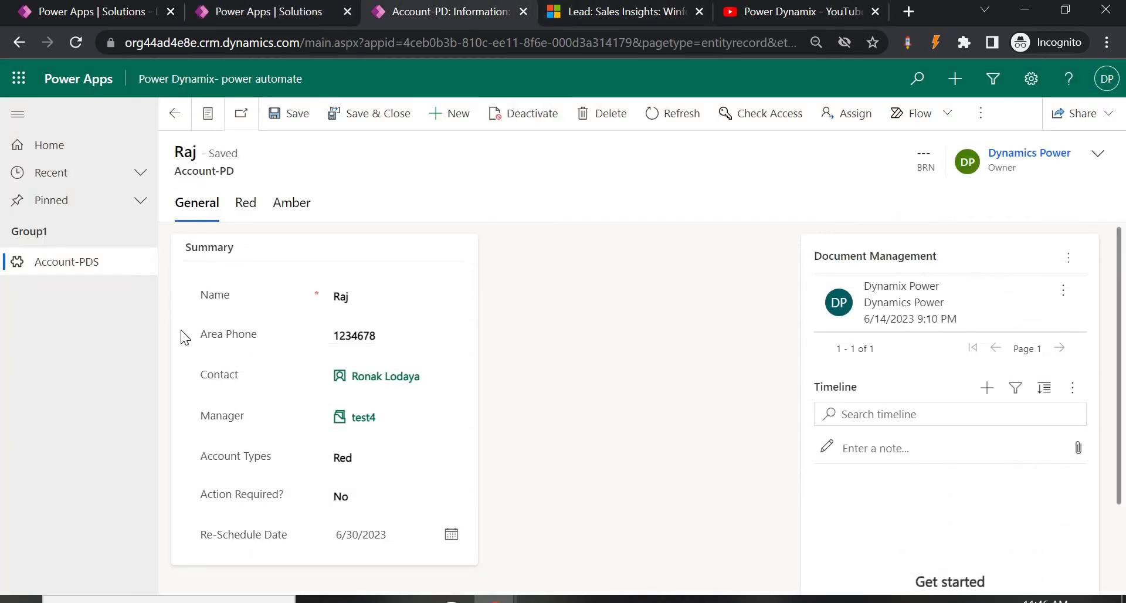
{"action": "left_click", "coordinate": [451, 535]}
{"action": "left_click", "coordinate": [106, 469]}
Open the Dynamix Power solution from the solutions list and show its cloud flows
{"action": "left_click", "coordinate": [266, 16]}
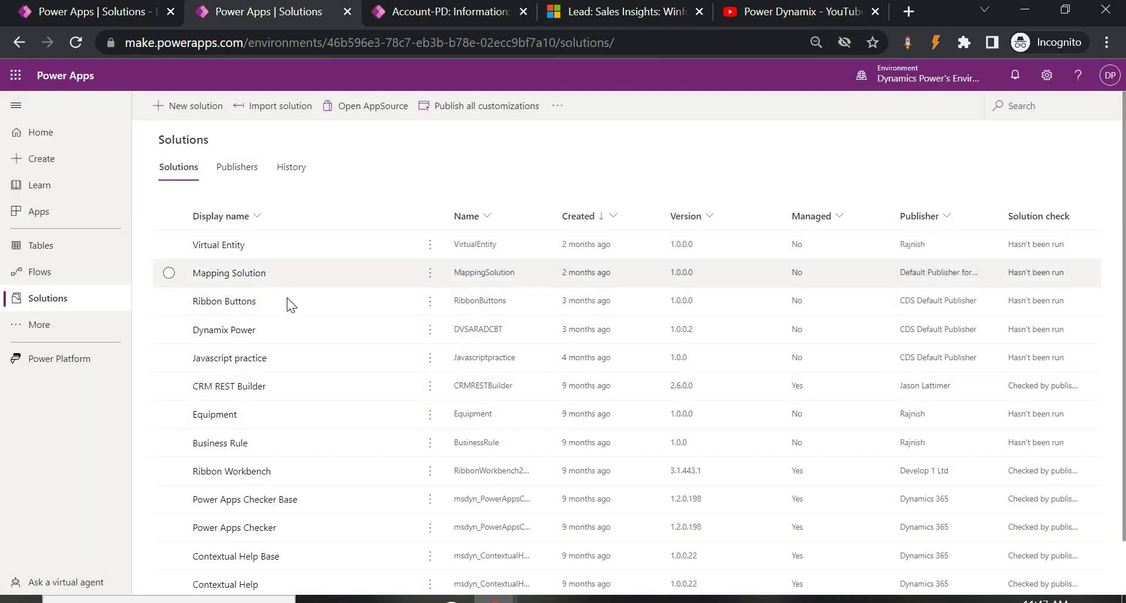
{"action": "left_click", "coordinate": [286, 337]}
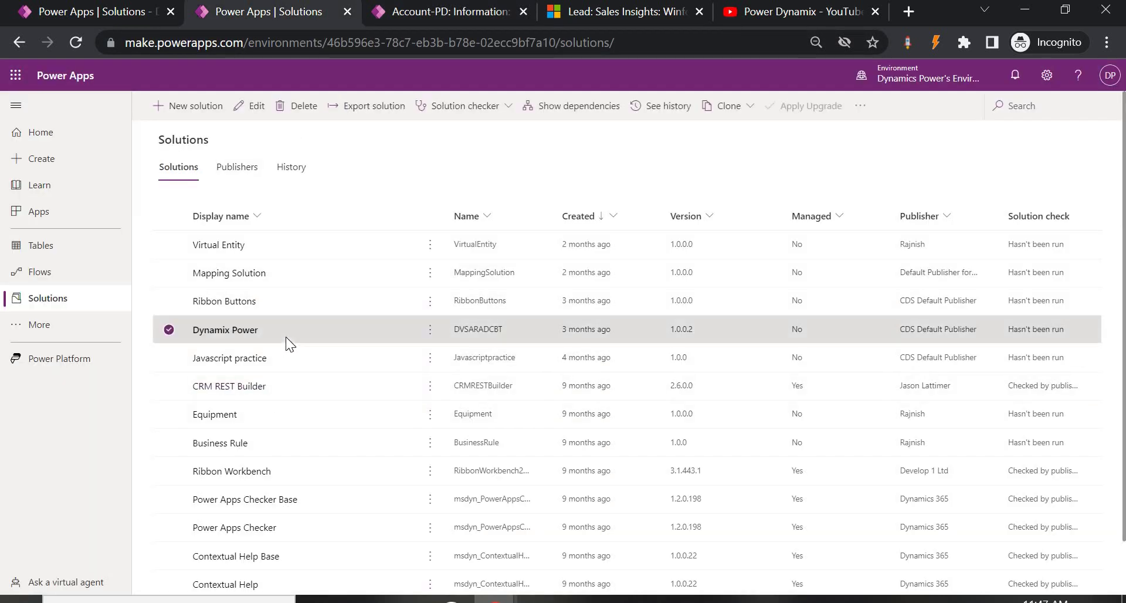
{"action": "left_click", "coordinate": [286, 336]}
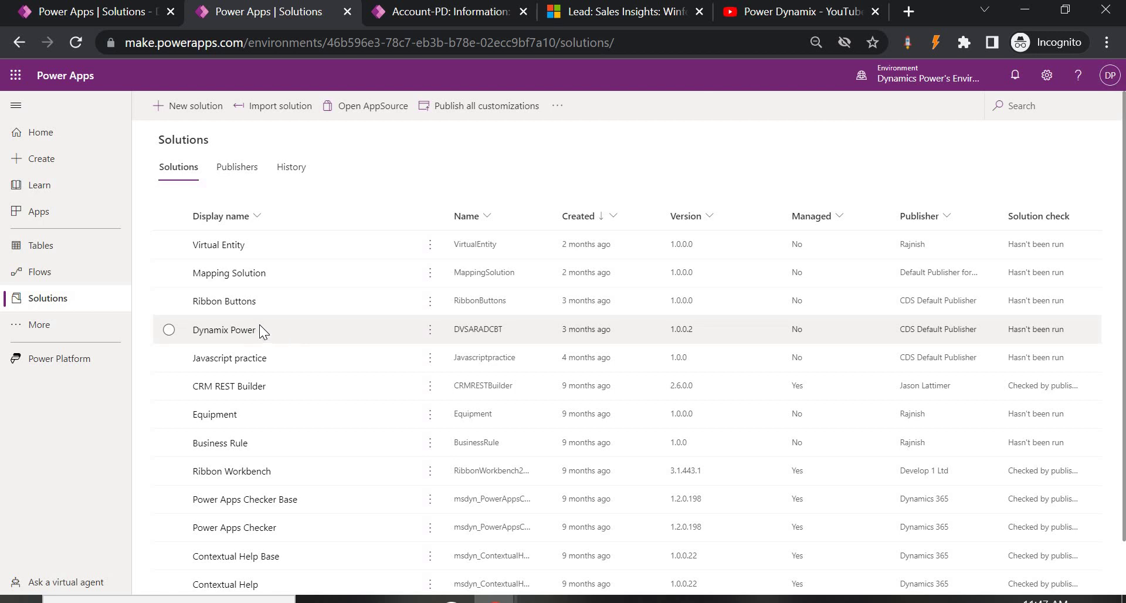
{"action": "left_click", "coordinate": [236, 331]}
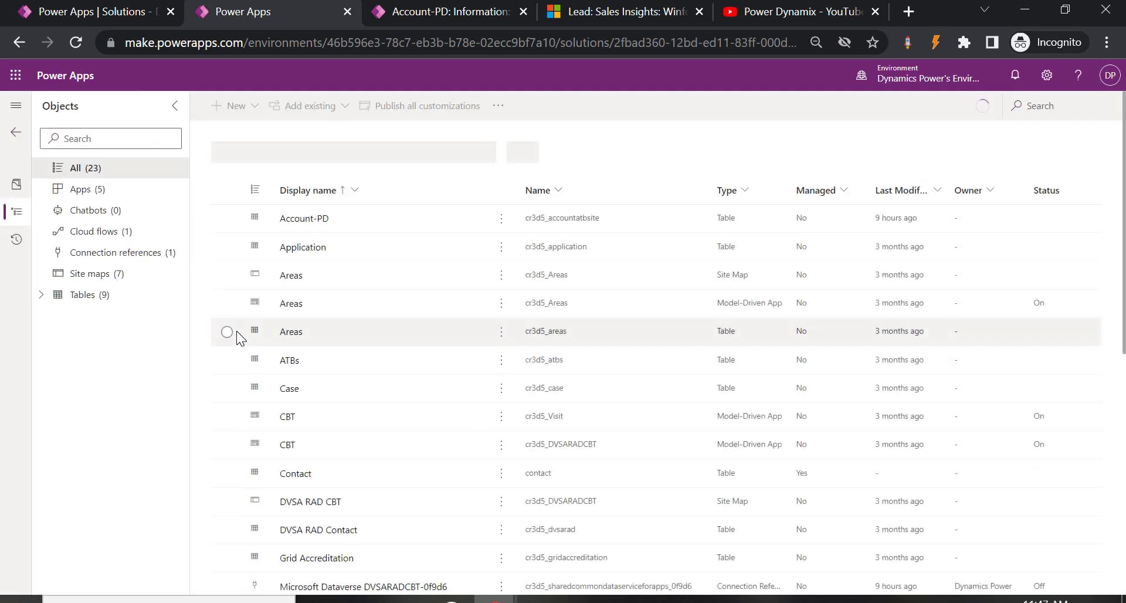
{"action": "left_click", "coordinate": [97, 237]}
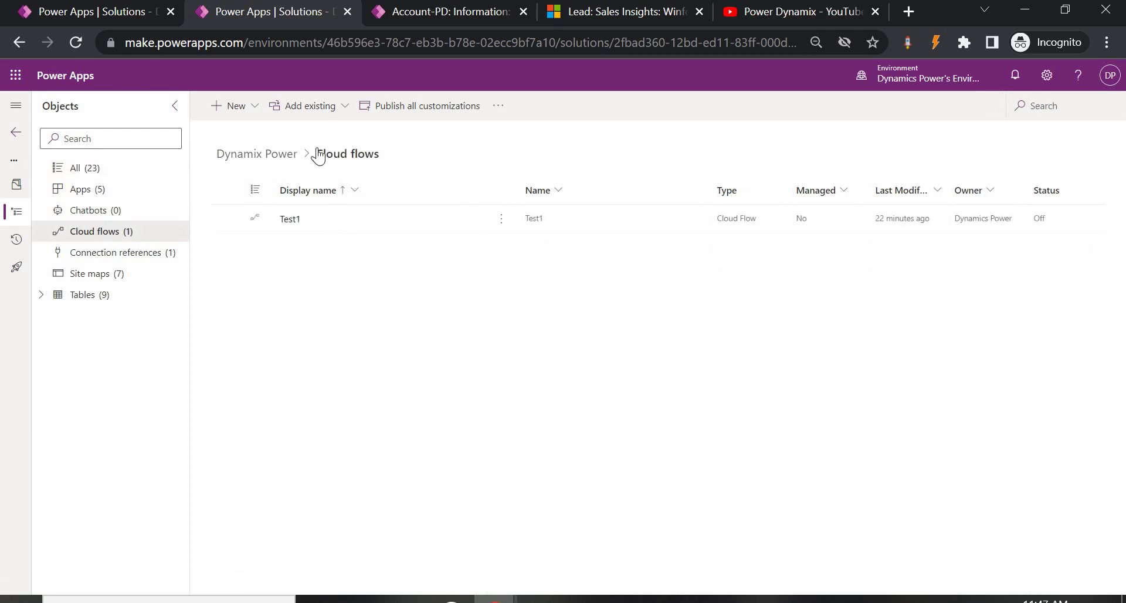
Start a new automated cloud flow, enter the name "Create records when field change" and skip choosing a trigger
{"action": "left_click", "coordinate": [247, 111]}
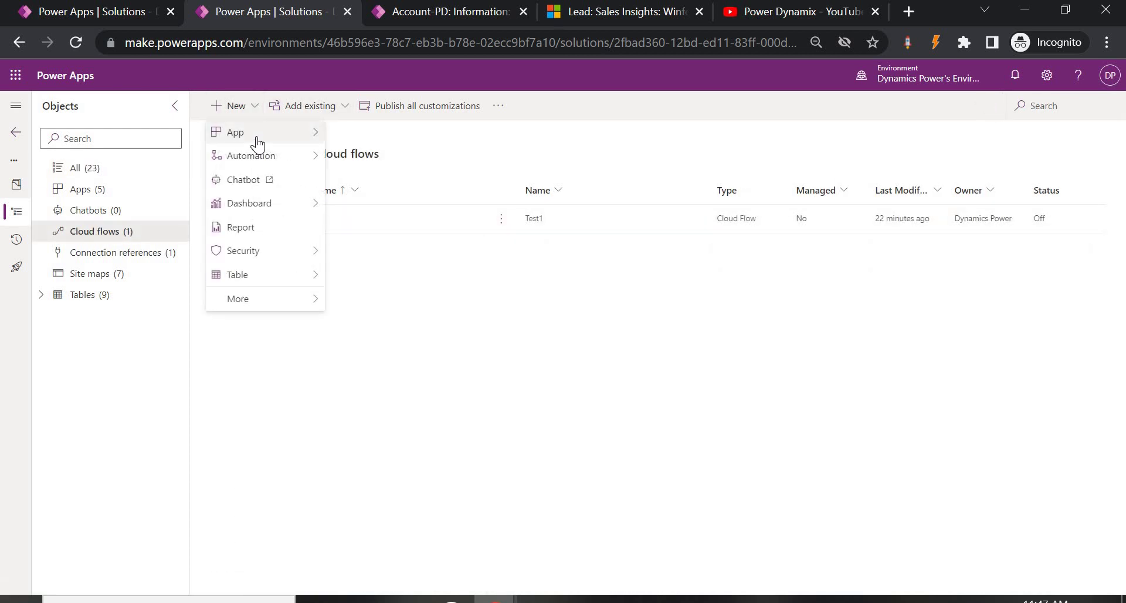
{"action": "mouse_move", "coordinate": [260, 145]}
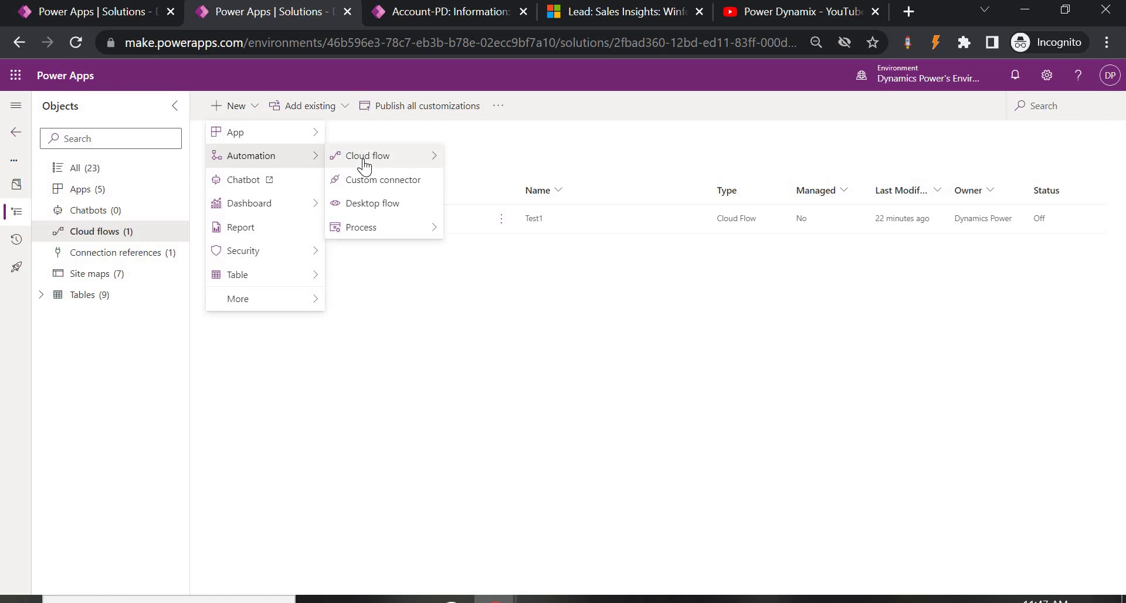
{"action": "mouse_move", "coordinate": [365, 159]}
{"action": "left_click", "coordinate": [472, 156]}
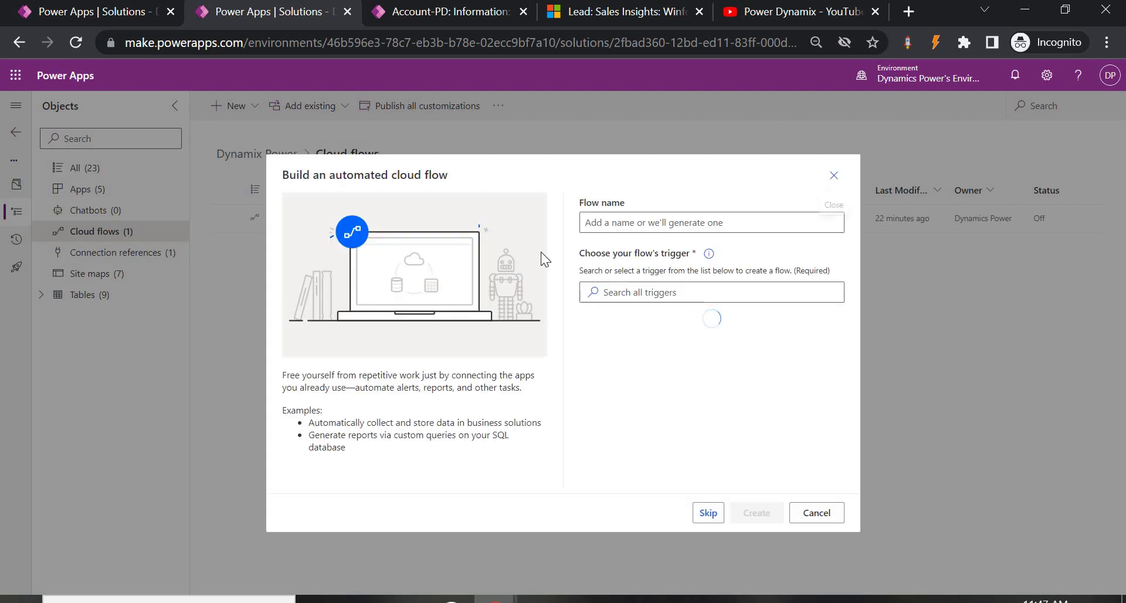
{"action": "left_click", "coordinate": [661, 220]}
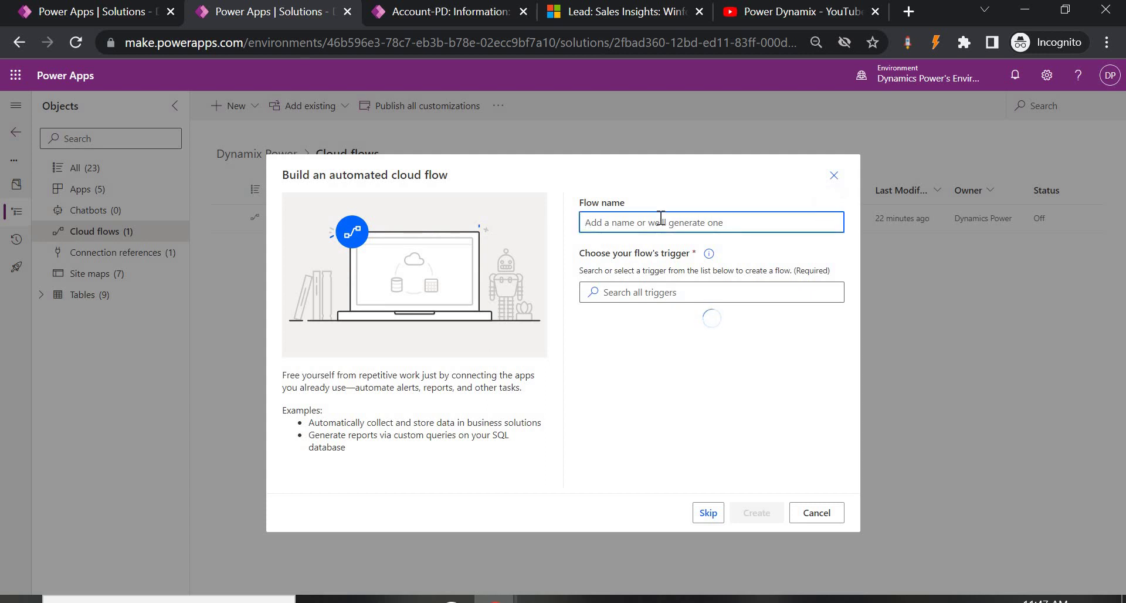
{"action": "type", "text": "Create records when field"}
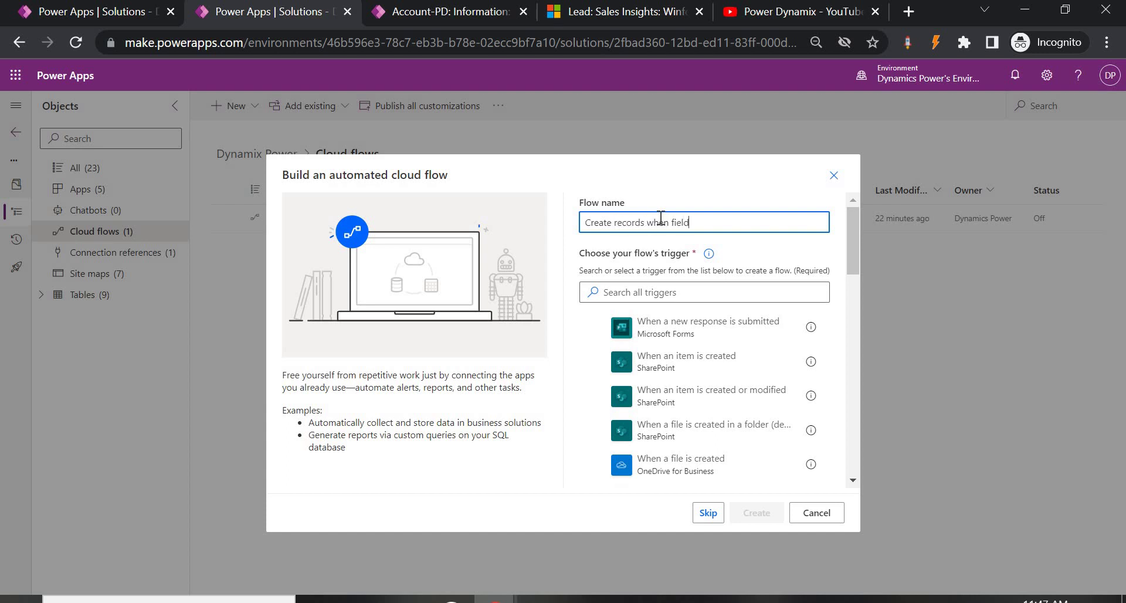
{"action": "type", "text": "change"}
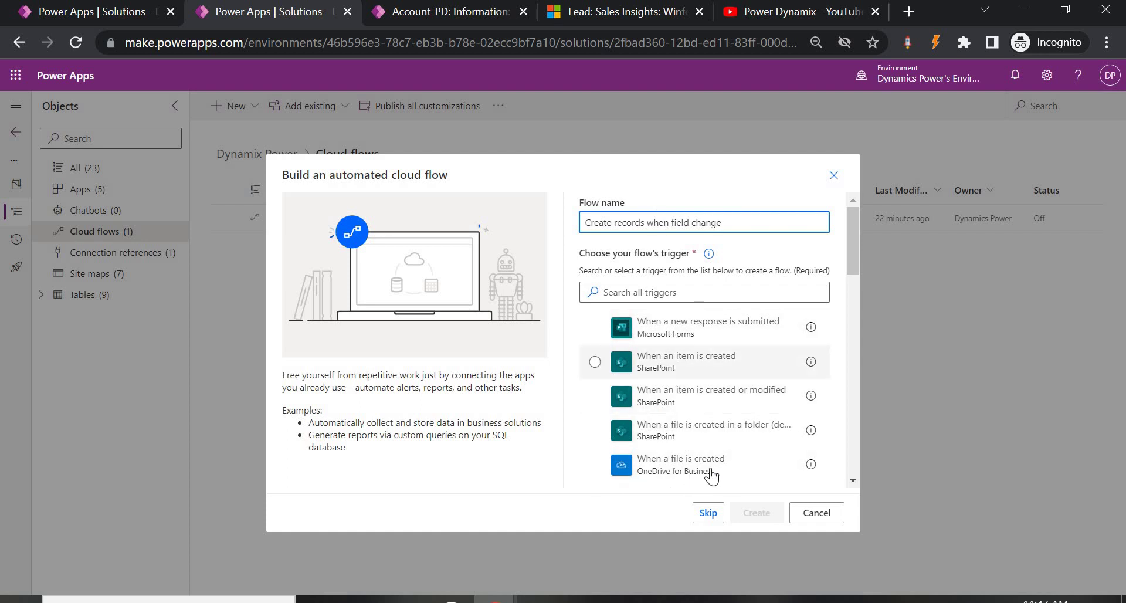
{"action": "left_click", "coordinate": [708, 513]}
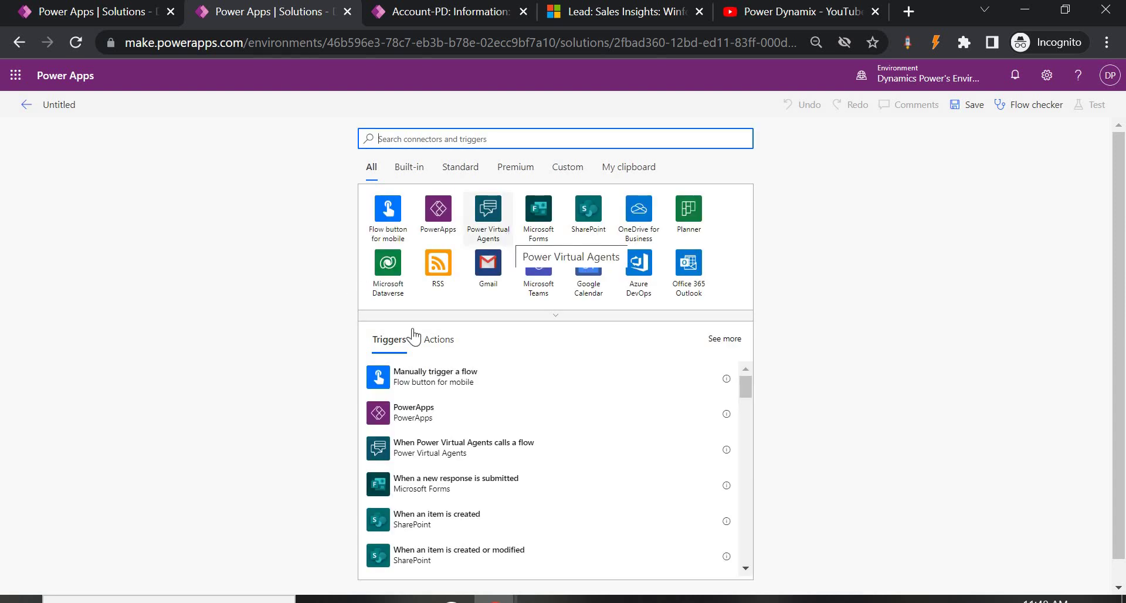
Add the Microsoft Dataverse trigger "When a row is added, modified or deleted" to the flow
{"action": "left_click", "coordinate": [389, 272]}
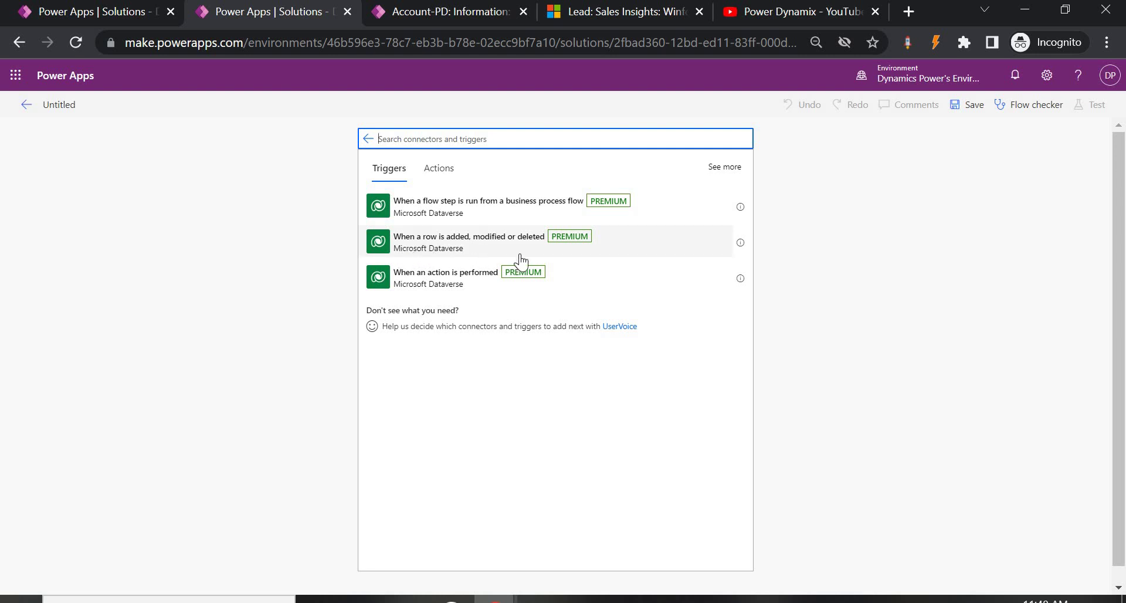
{"action": "left_click", "coordinate": [490, 250]}
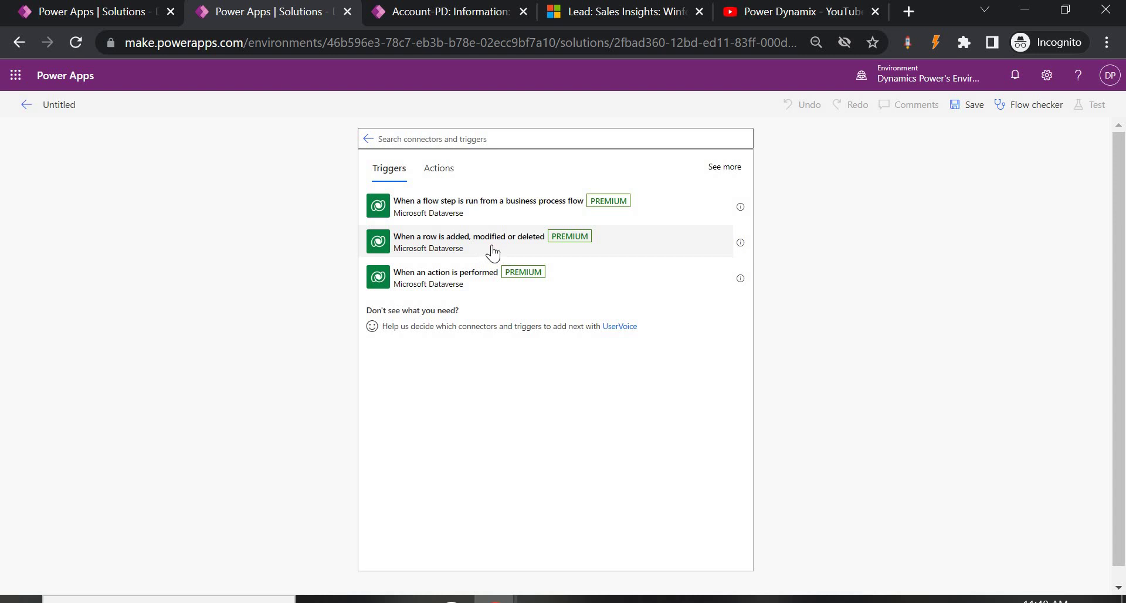
{"action": "left_click", "coordinate": [453, 245]}
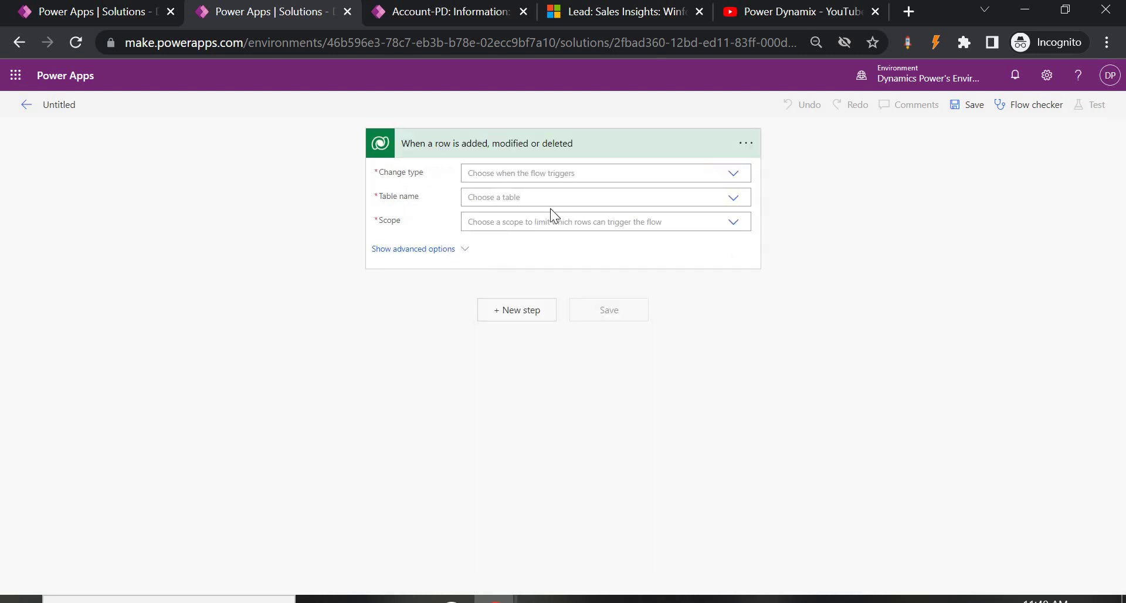
Set the Account-PD record's Re-Schedule Date to 6/20/2023 and the flow trigger's Change type to Modified
{"action": "left_click", "coordinate": [737, 176]}
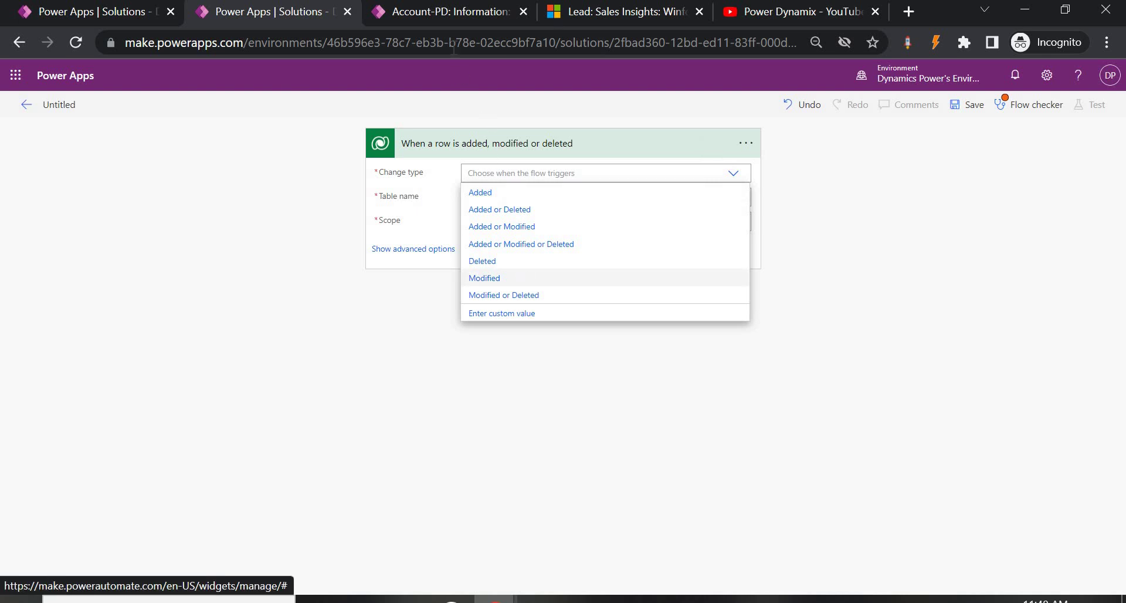
{"action": "left_click", "coordinate": [442, 11]}
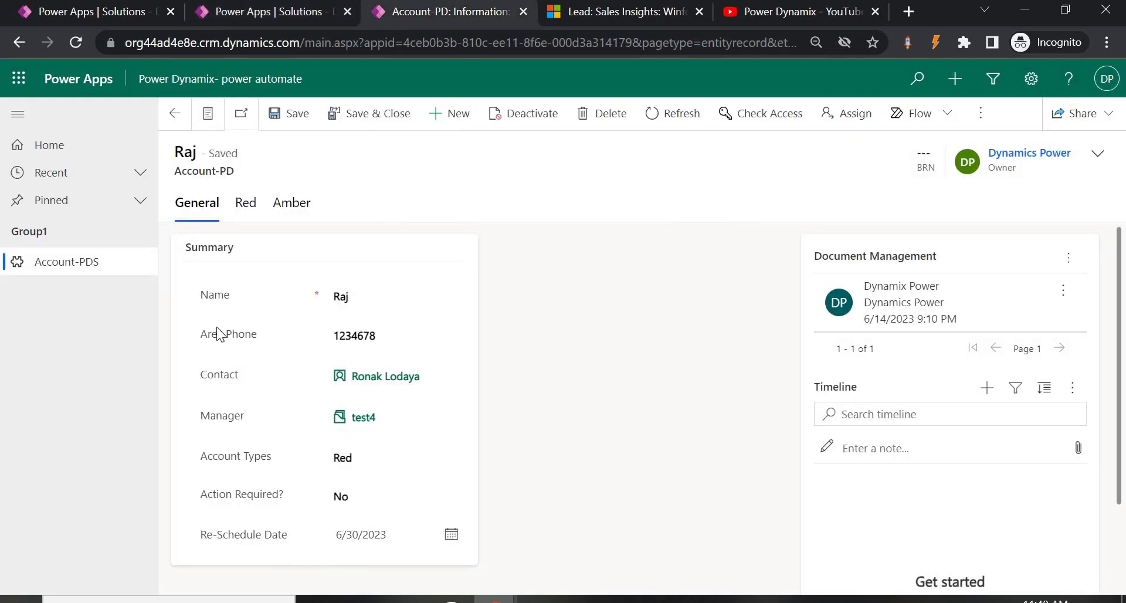
{"action": "left_click", "coordinate": [451, 534]}
{"action": "left_click", "coordinate": [393, 459]}
{"action": "left_click", "coordinate": [311, 15]}
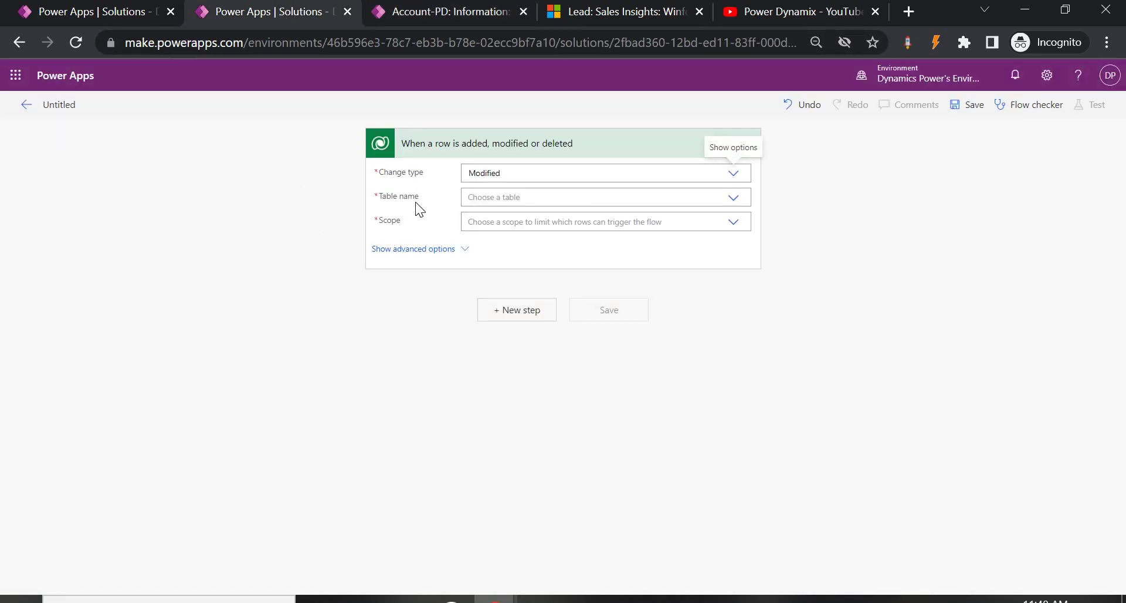
Check the entity info of the Account-PD record and set the trigger's Table name to Account-PDS
{"action": "left_click", "coordinate": [730, 202]}
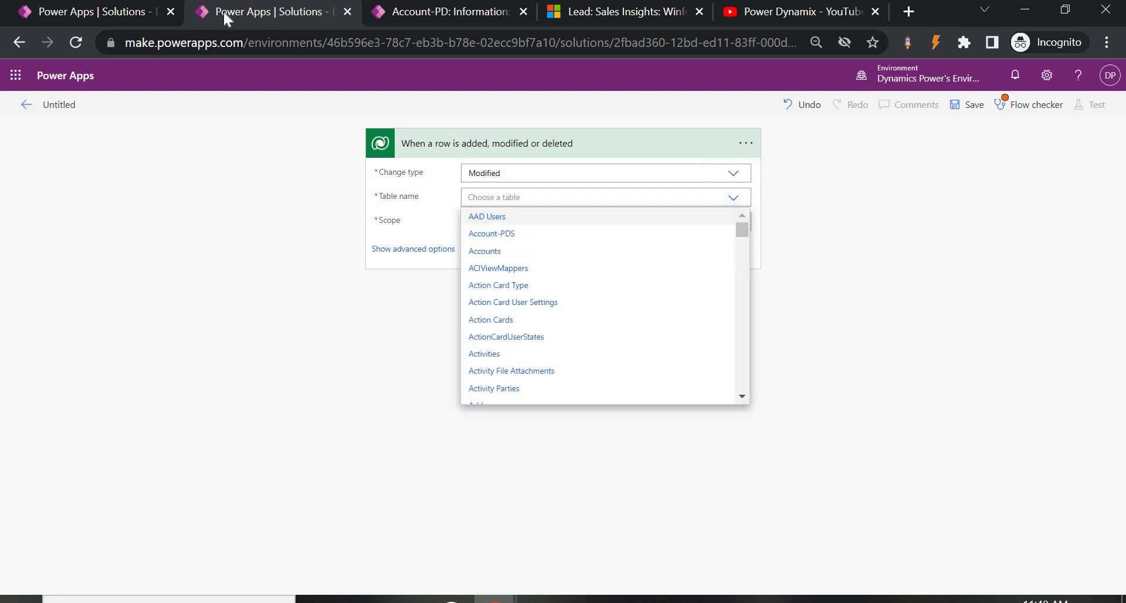
{"action": "left_click", "coordinate": [993, 75]}
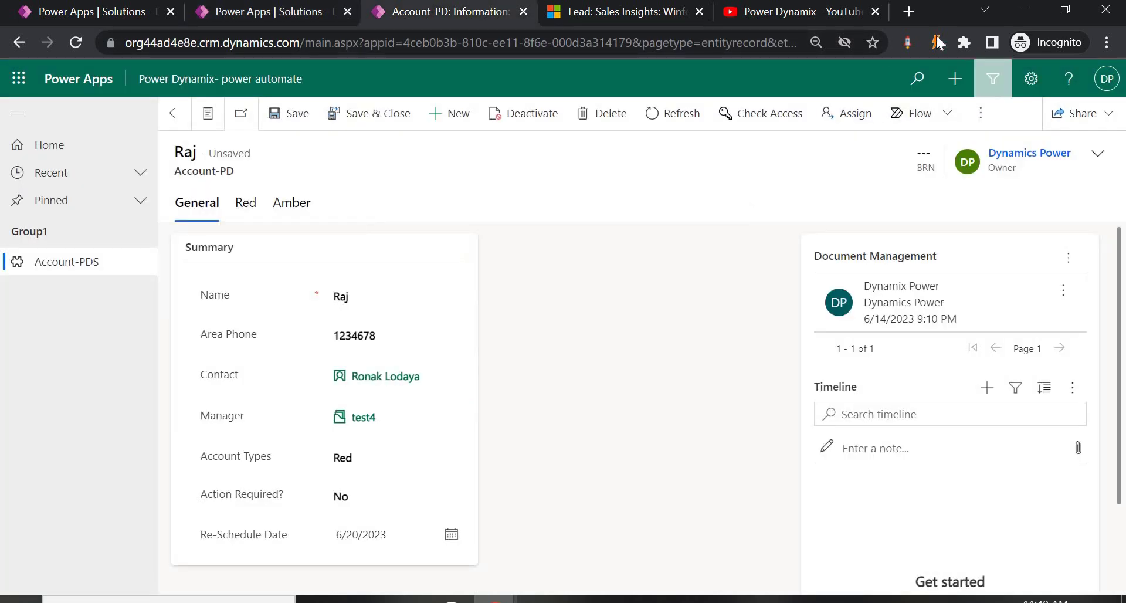
{"action": "left_click", "coordinate": [259, 170]}
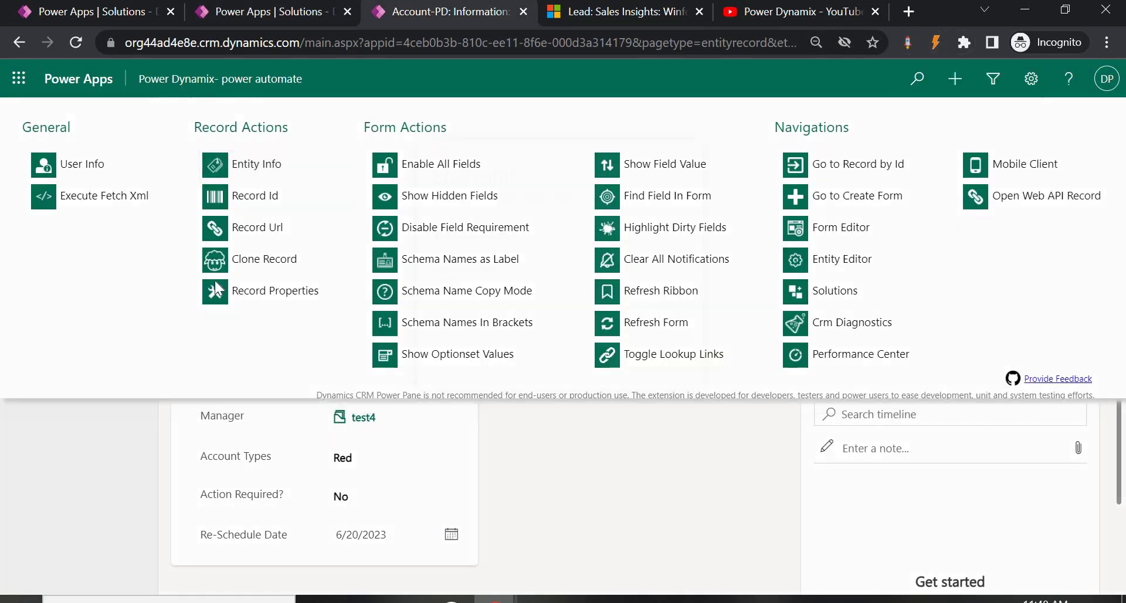
{"action": "left_click", "coordinate": [669, 350]}
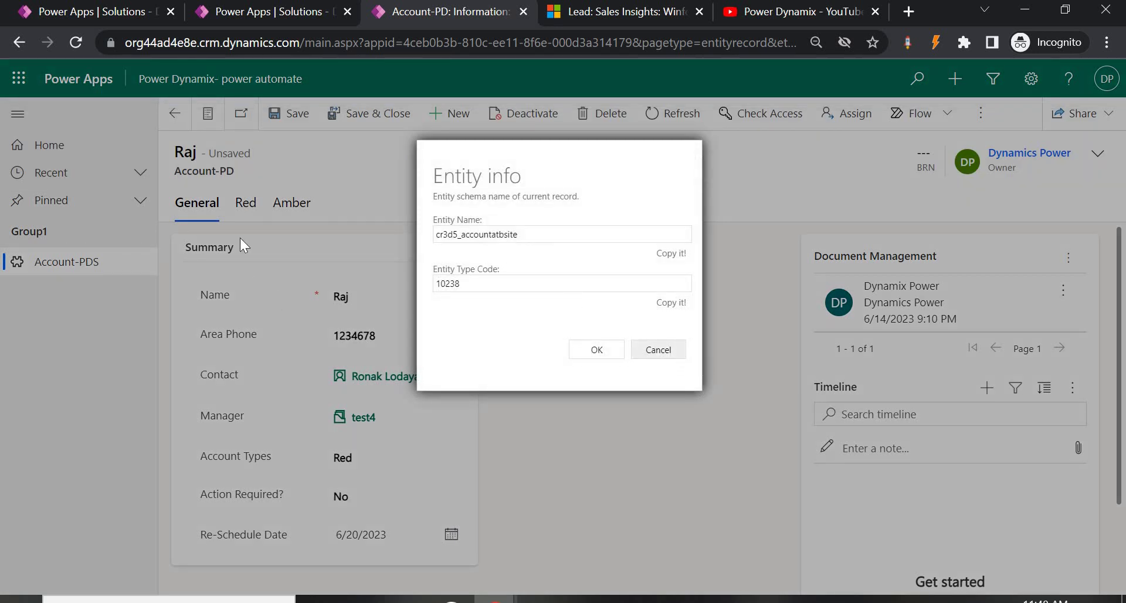
{"action": "triple_click", "coordinate": [236, 179]}
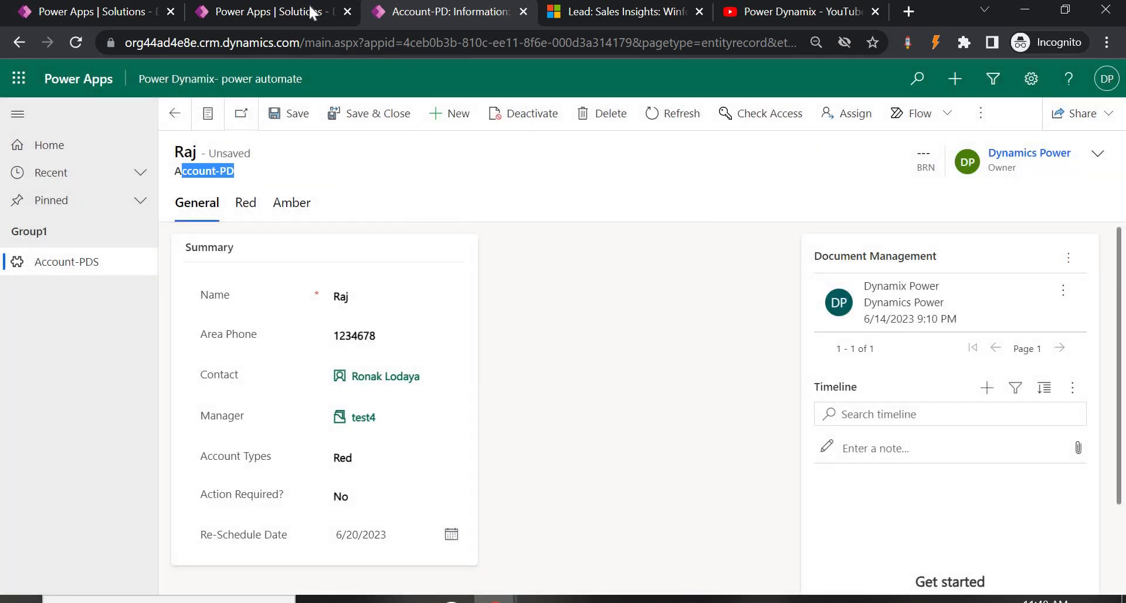
{"action": "left_click", "coordinate": [267, 12]}
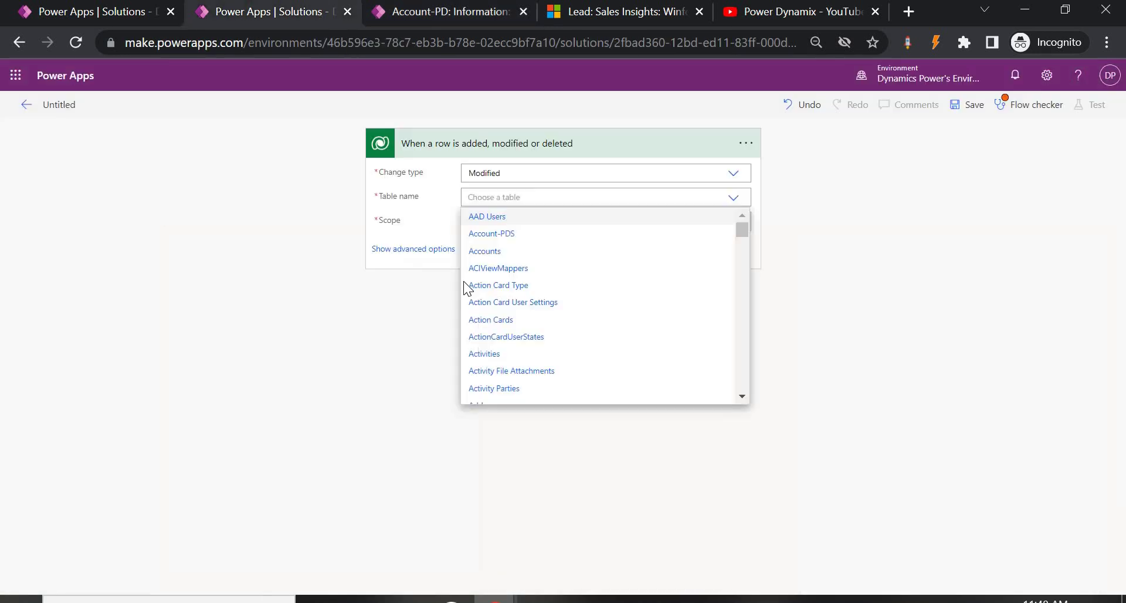
{"action": "left_click", "coordinate": [492, 233]}
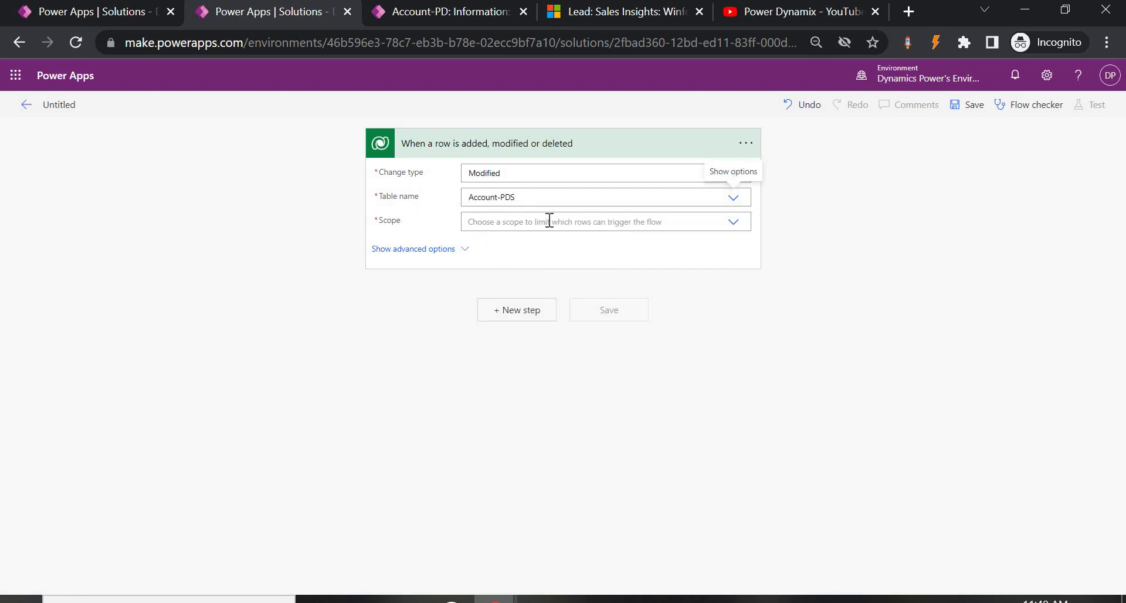
Set the trigger's Scope to Organization and review the Re-Schedule Date field on the Account-PD record
{"action": "left_click", "coordinate": [727, 226]}
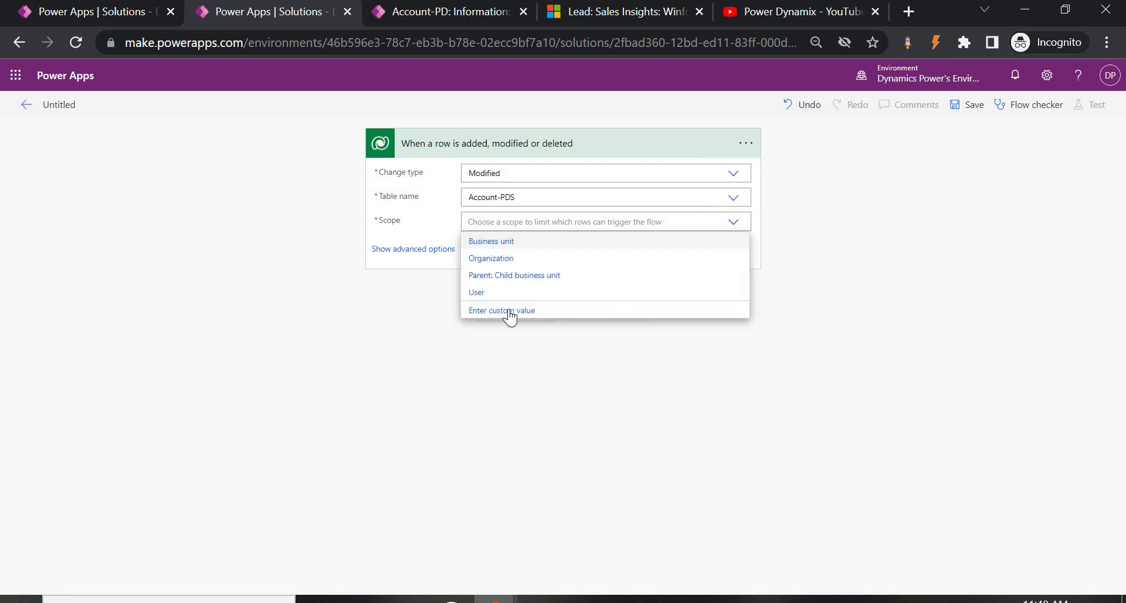
{"action": "left_click", "coordinate": [508, 260]}
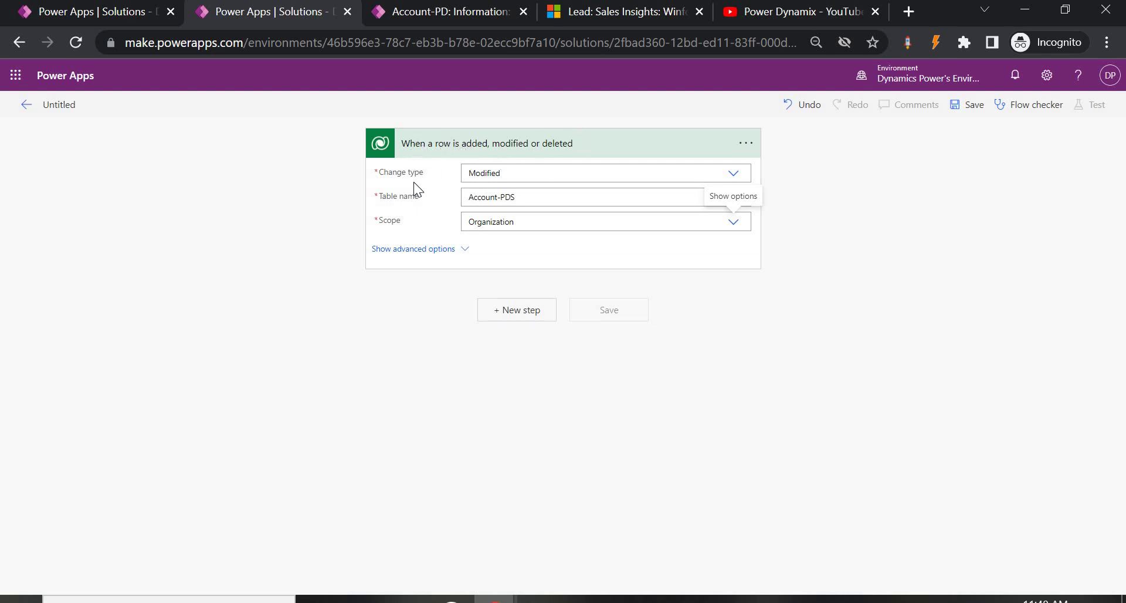
{"action": "key", "text": "ctrl+Tab"}
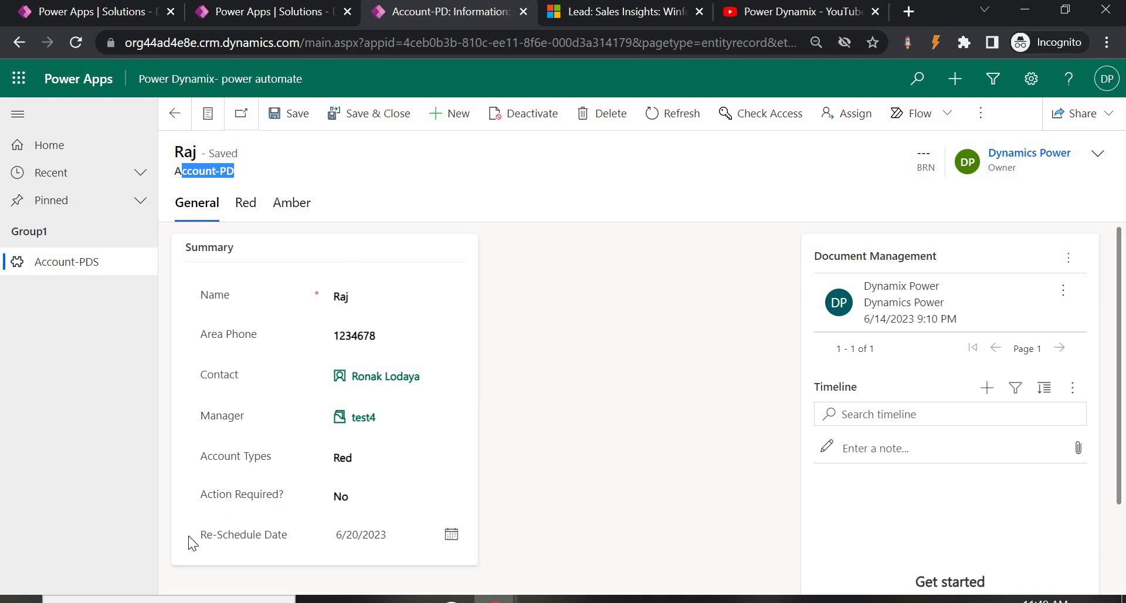
{"action": "left_click_drag", "start_coordinate": [200, 535], "coordinate": [312, 527]}
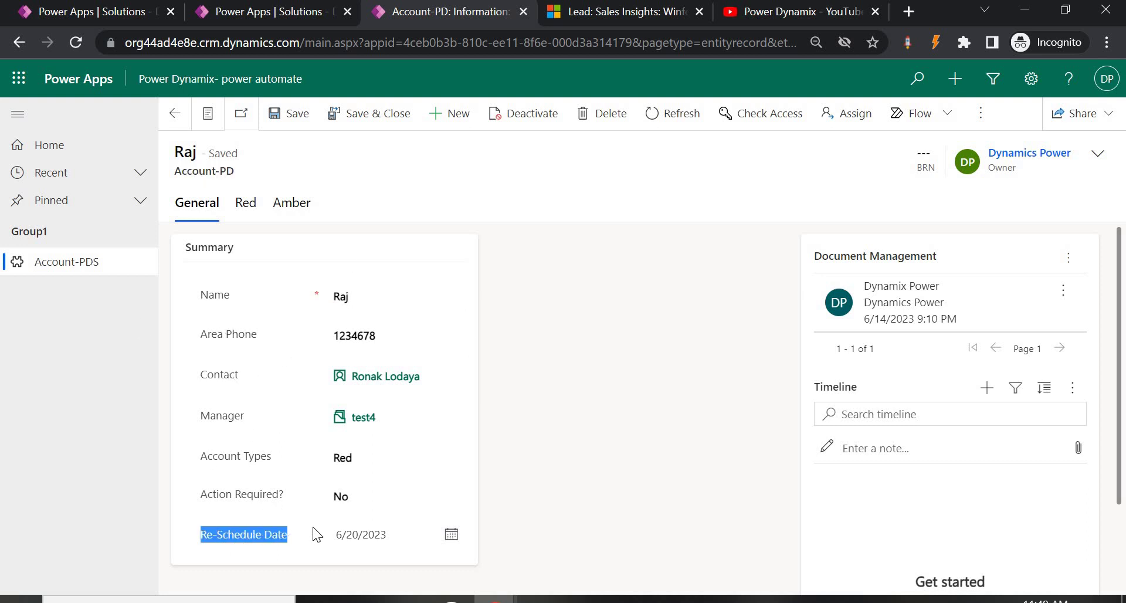
{"action": "left_click", "coordinate": [332, 535]}
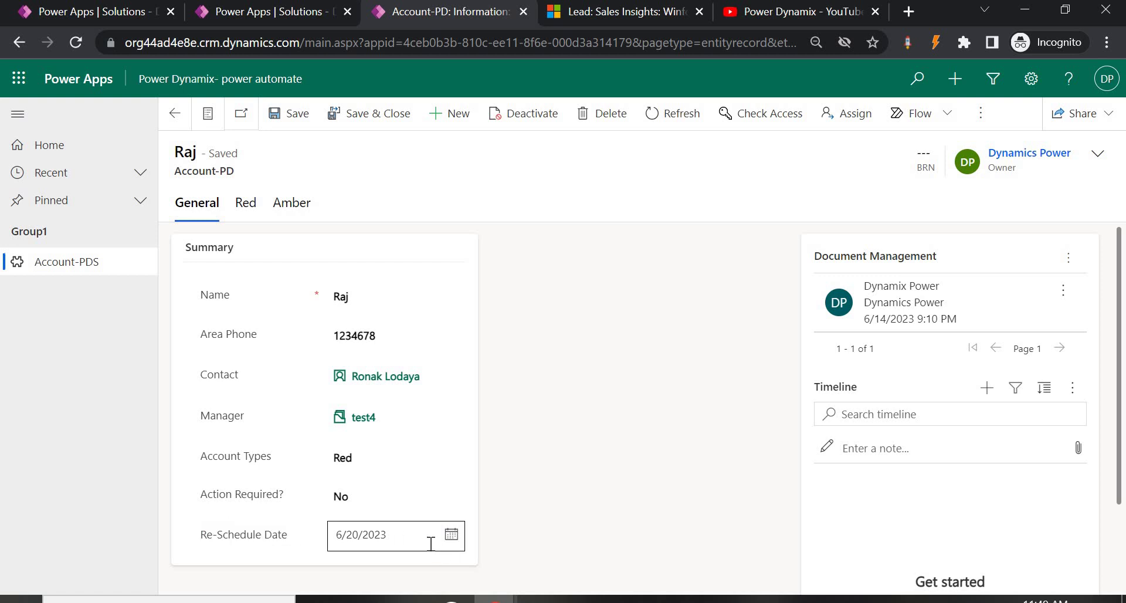
{"action": "left_click", "coordinate": [594, 13]}
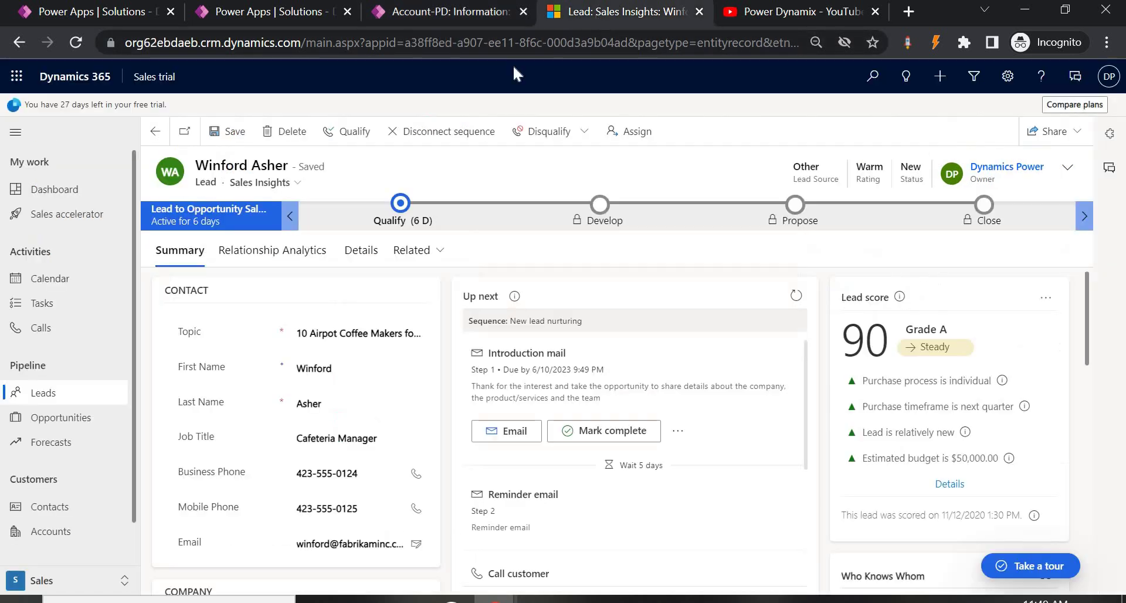
{"action": "left_click", "coordinate": [269, 9]}
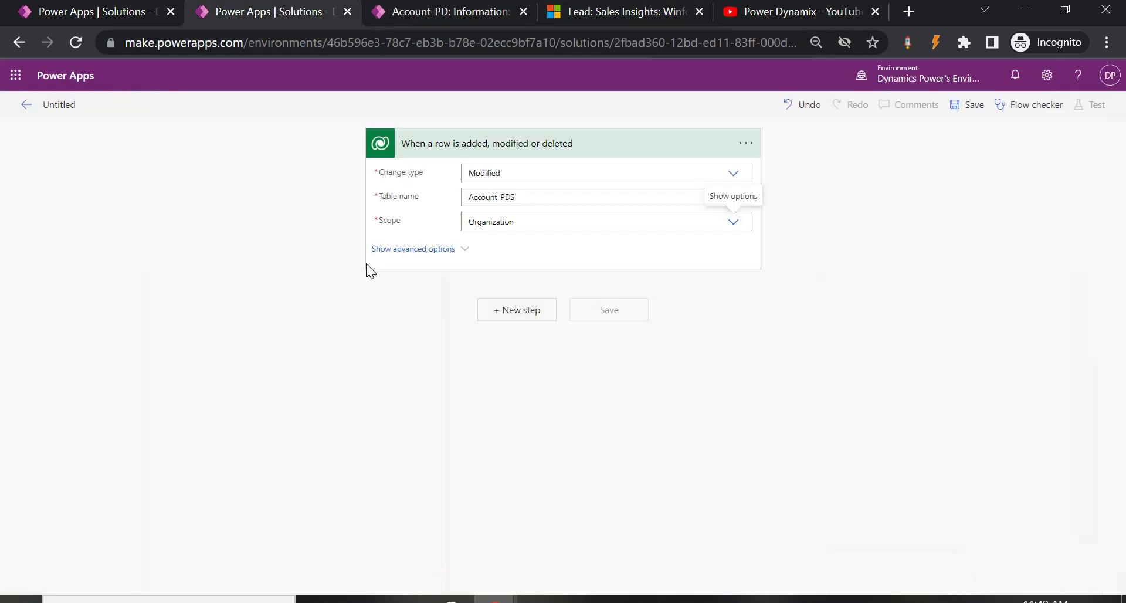
Show the trigger's advanced options, then reveal the logical names on the Account-PD record form and copy the one for Re-Schedule Date
{"action": "left_click", "coordinate": [467, 251]}
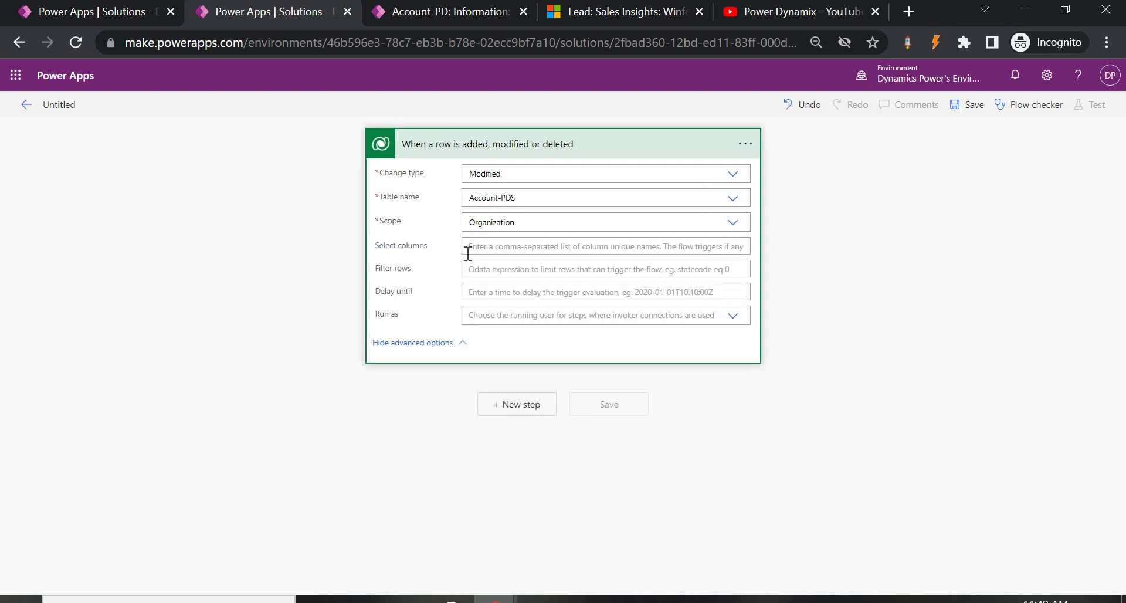
{"action": "left_click", "coordinate": [507, 252]}
{"action": "left_click", "coordinate": [405, 6]}
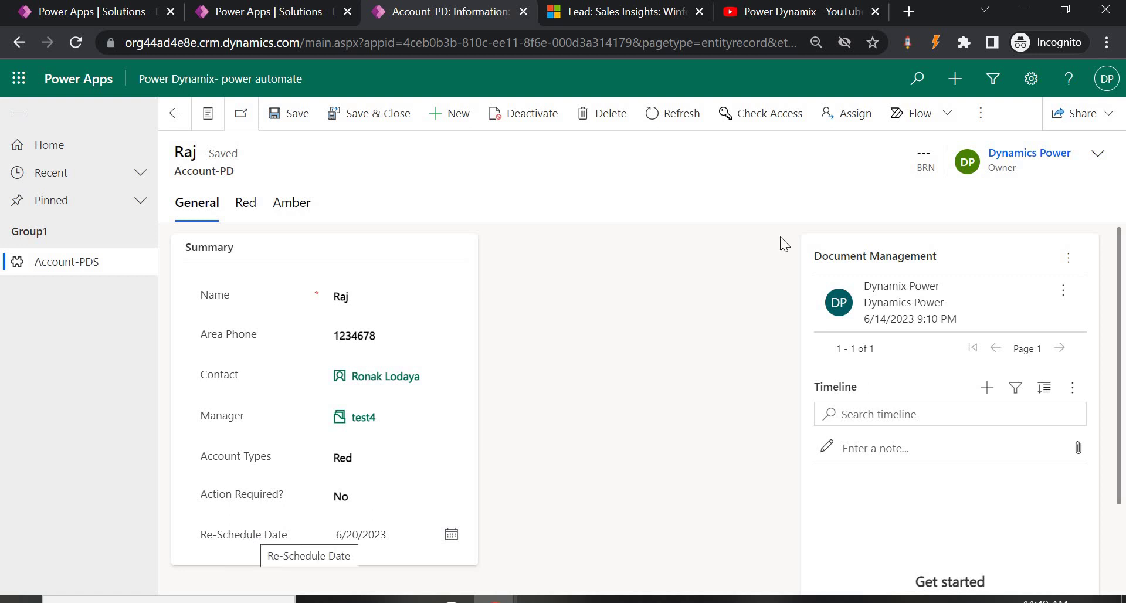
{"action": "left_click", "coordinate": [908, 43]}
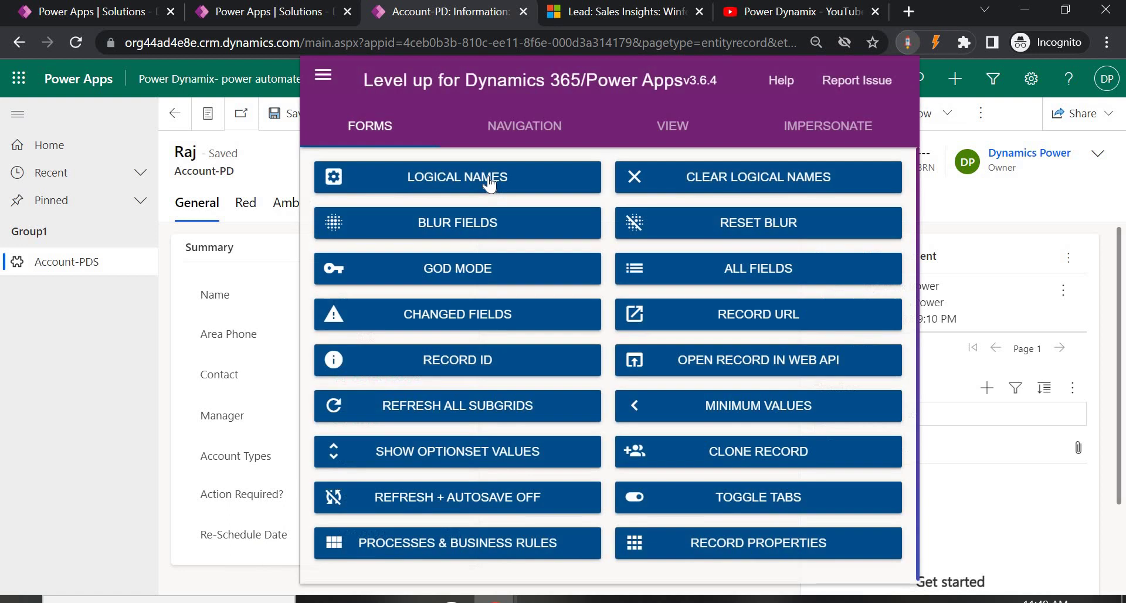
{"action": "left_click", "coordinate": [489, 182]}
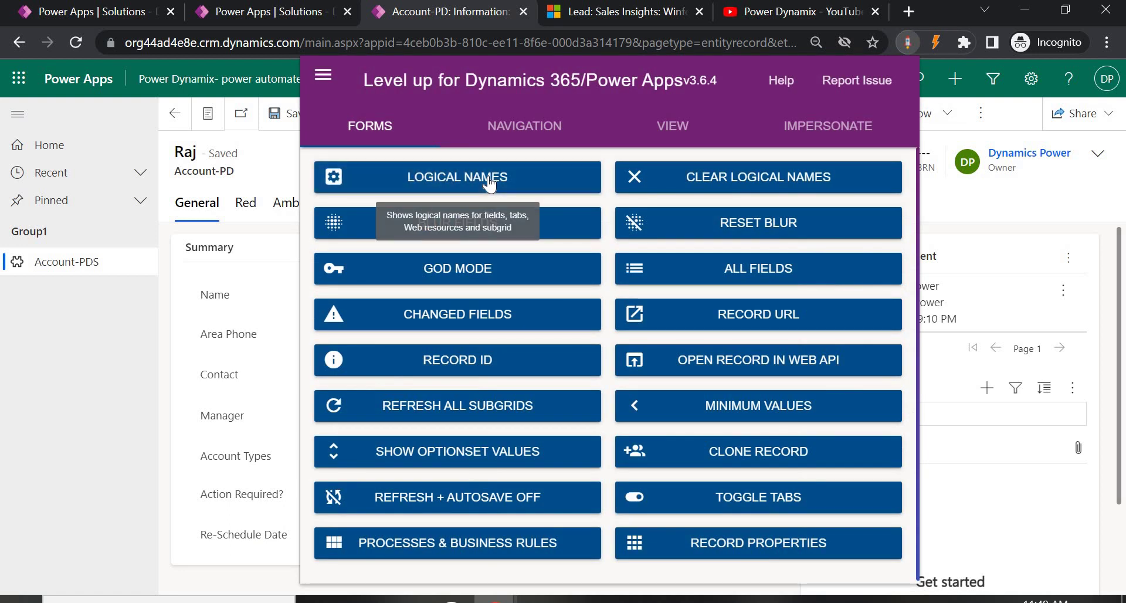
{"action": "left_click", "coordinate": [244, 544]}
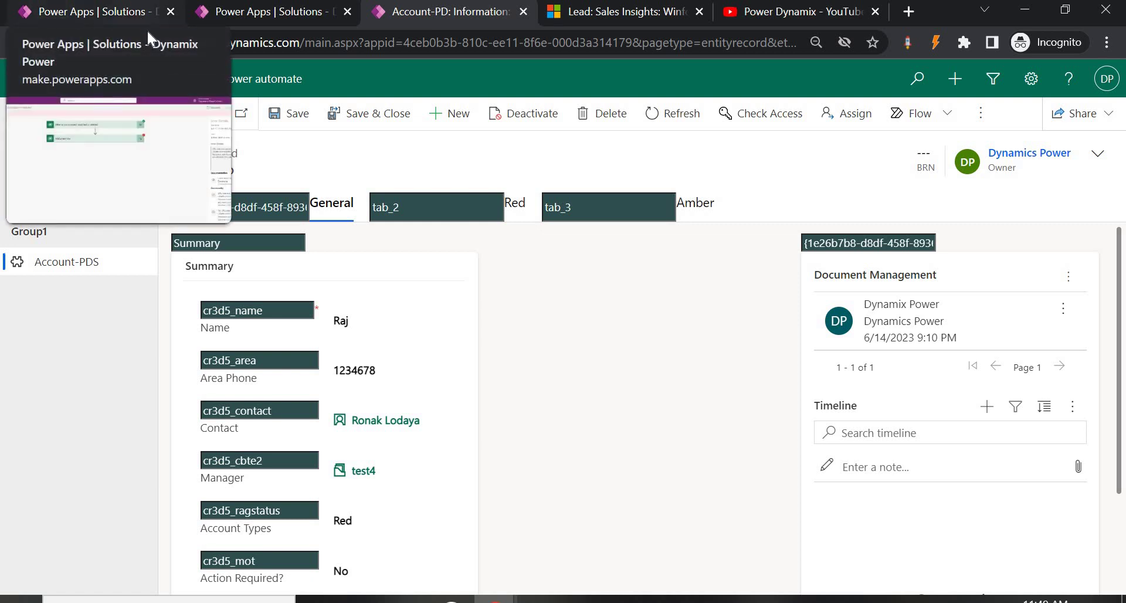
{"action": "scroll", "coordinate": [263, 533], "scroll_direction": "down", "scroll_amount": 1}
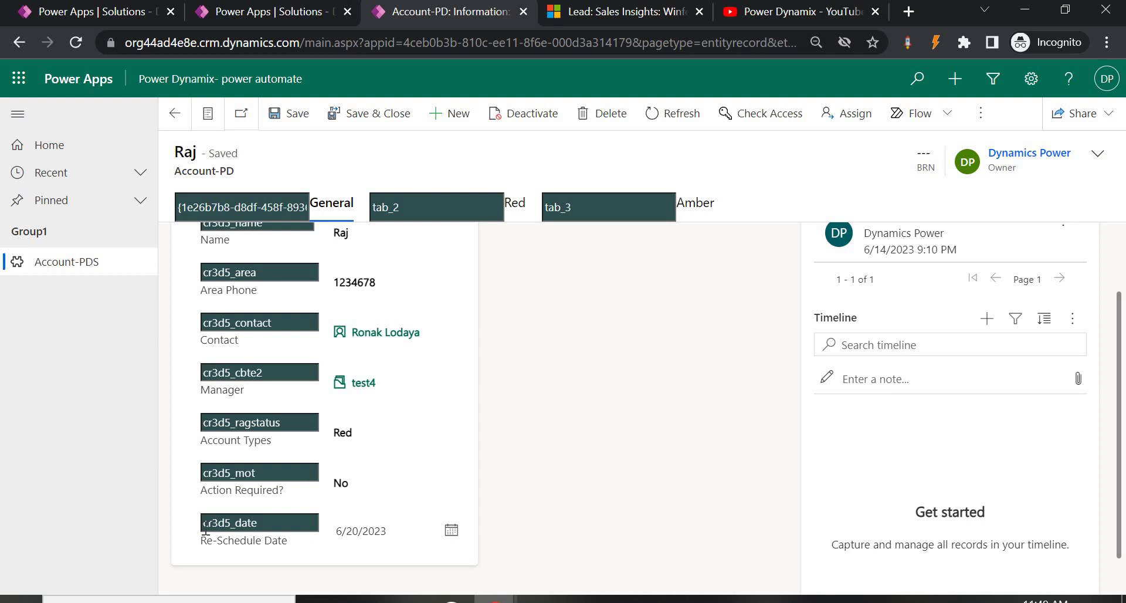
{"action": "left_click_drag", "start_coordinate": [203, 522], "coordinate": [248, 522]}
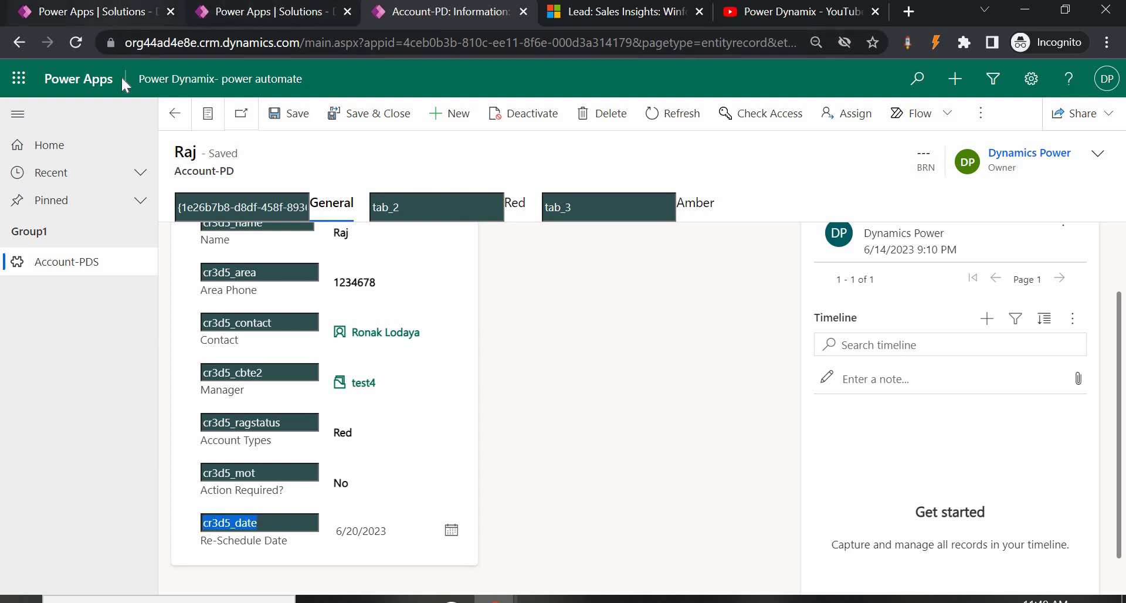
Open the column list of the Account-PD table in the Dynamix Power solution and look through the column names
{"action": "key", "text": "ctrl+1"}
{"action": "left_click", "coordinate": [22, 100]}
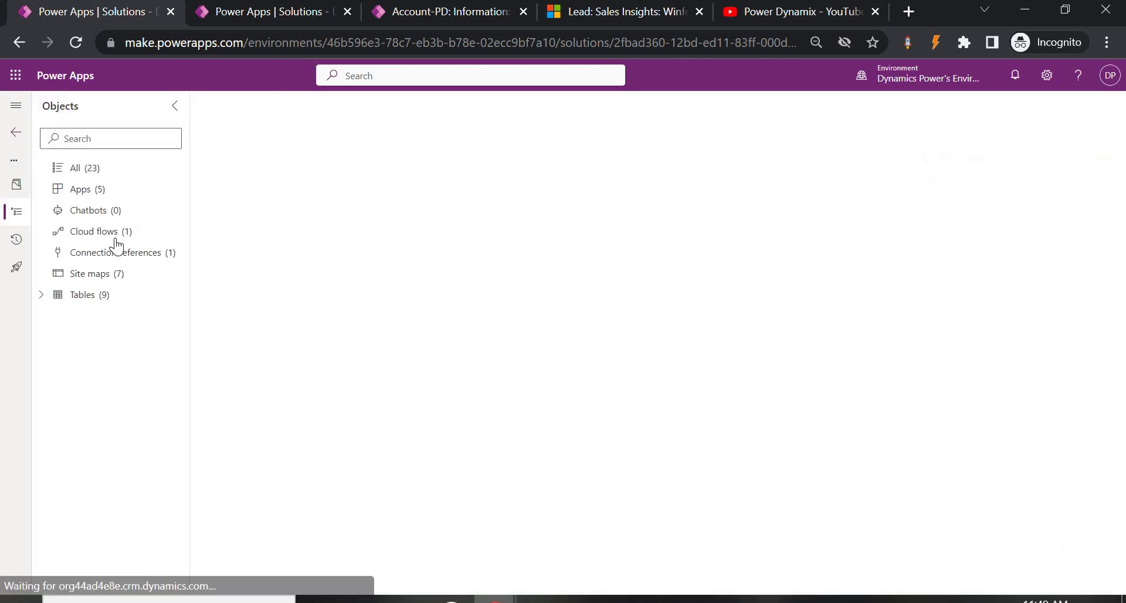
{"action": "left_click", "coordinate": [116, 237]}
{"action": "left_click", "coordinate": [44, 296]}
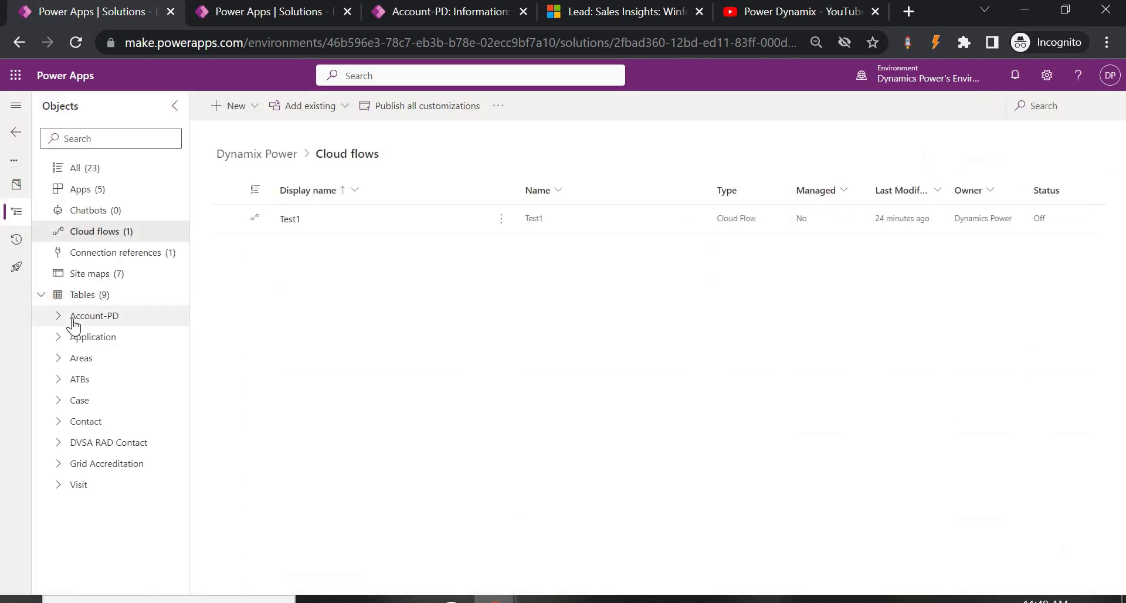
{"action": "left_click", "coordinate": [74, 320]}
{"action": "left_click", "coordinate": [129, 345]}
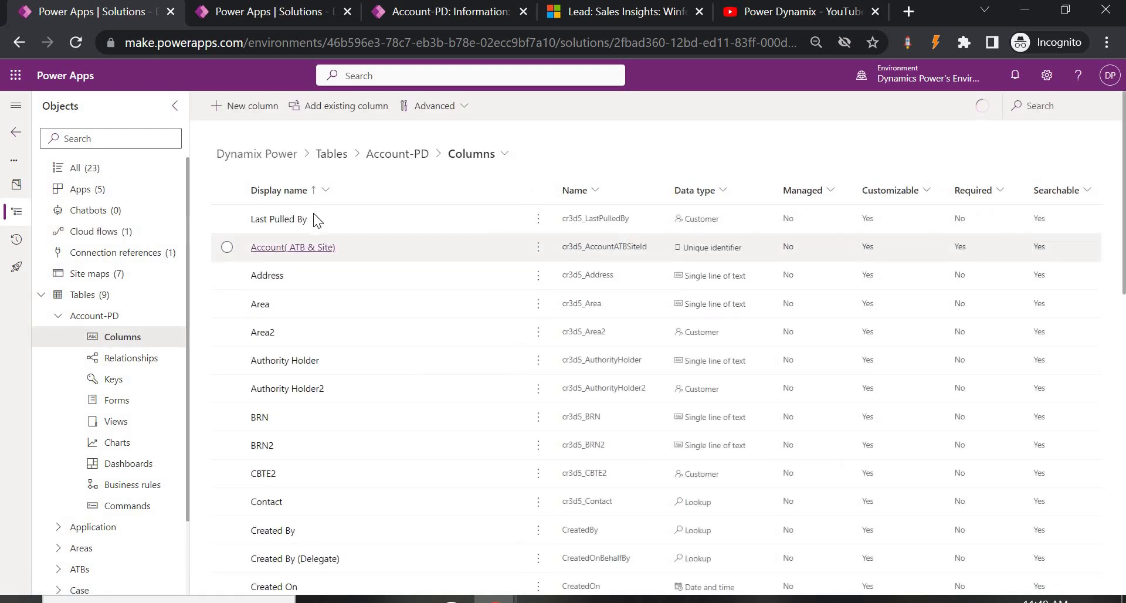
{"action": "scroll", "coordinate": [332, 375], "scroll_direction": "down", "scroll_amount": 6}
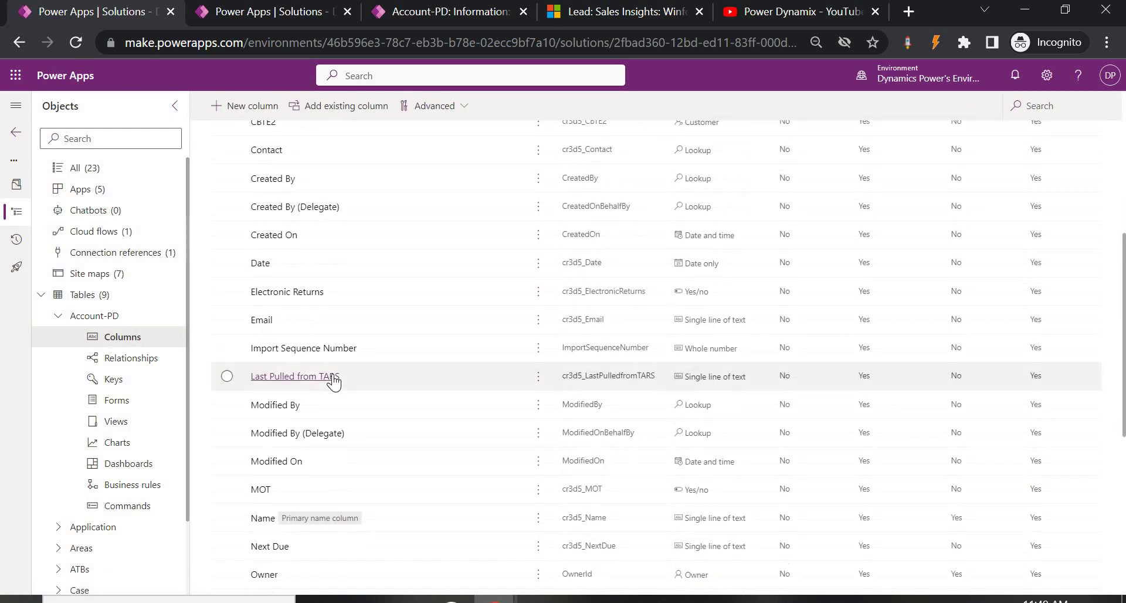
Set the trigger's Select columns to cr3d5_date
{"action": "left_click", "coordinate": [402, 11]}
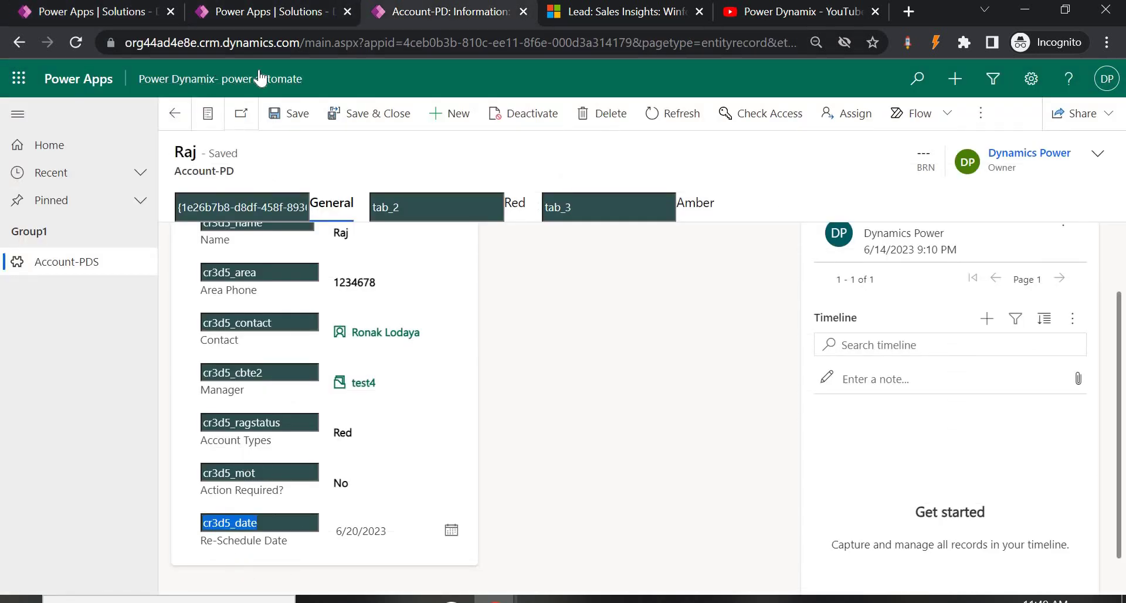
{"action": "left_click", "coordinate": [267, 13]}
{"action": "type", "text": "cr3d5_Email"}
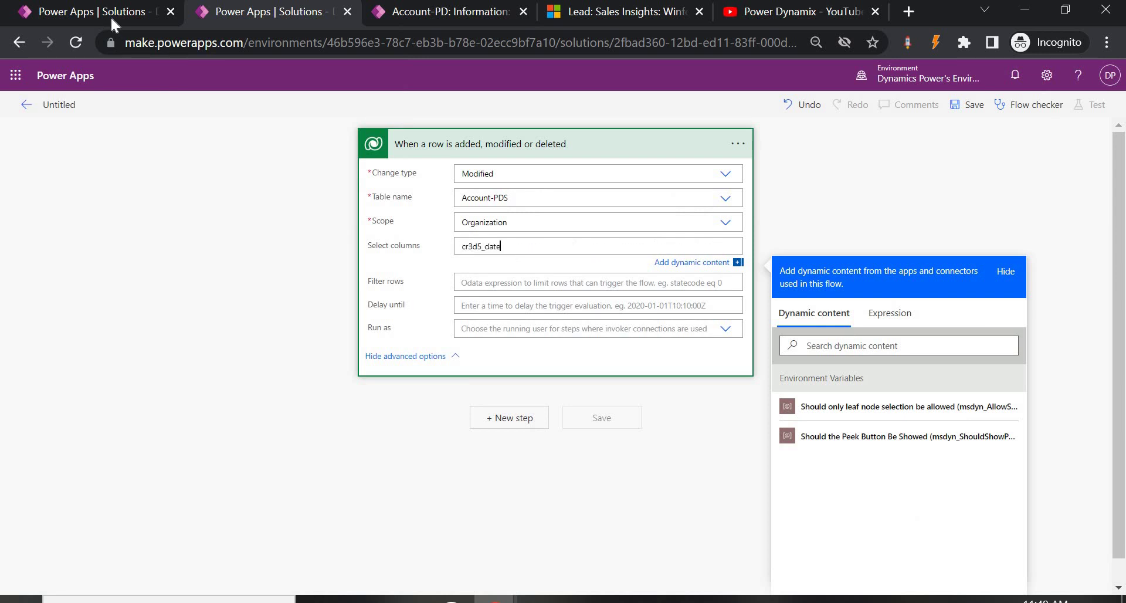
Examine where the Account-PD table's Email column offers copying its logical name, and return to the flow
{"action": "left_click", "coordinate": [110, 13]}
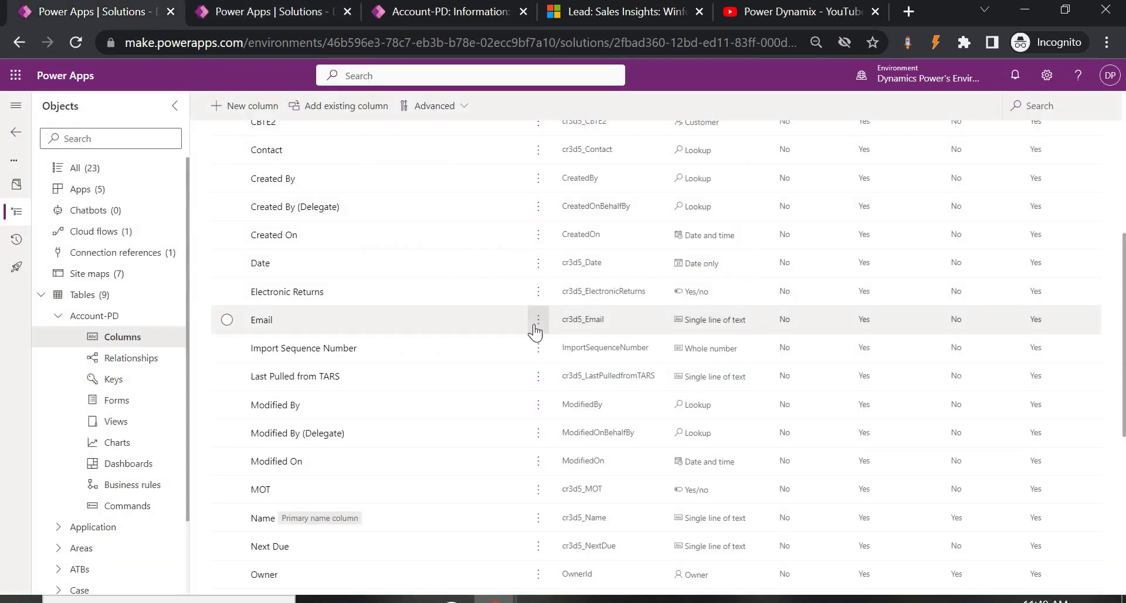
{"action": "left_click", "coordinate": [538, 322]}
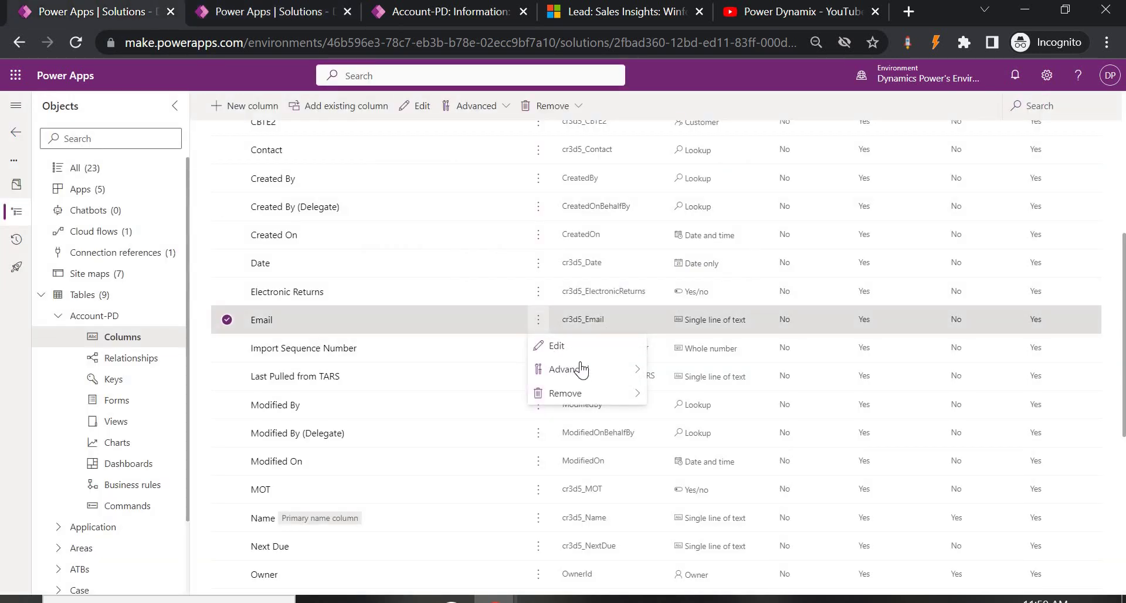
{"action": "mouse_move", "coordinate": [599, 371]}
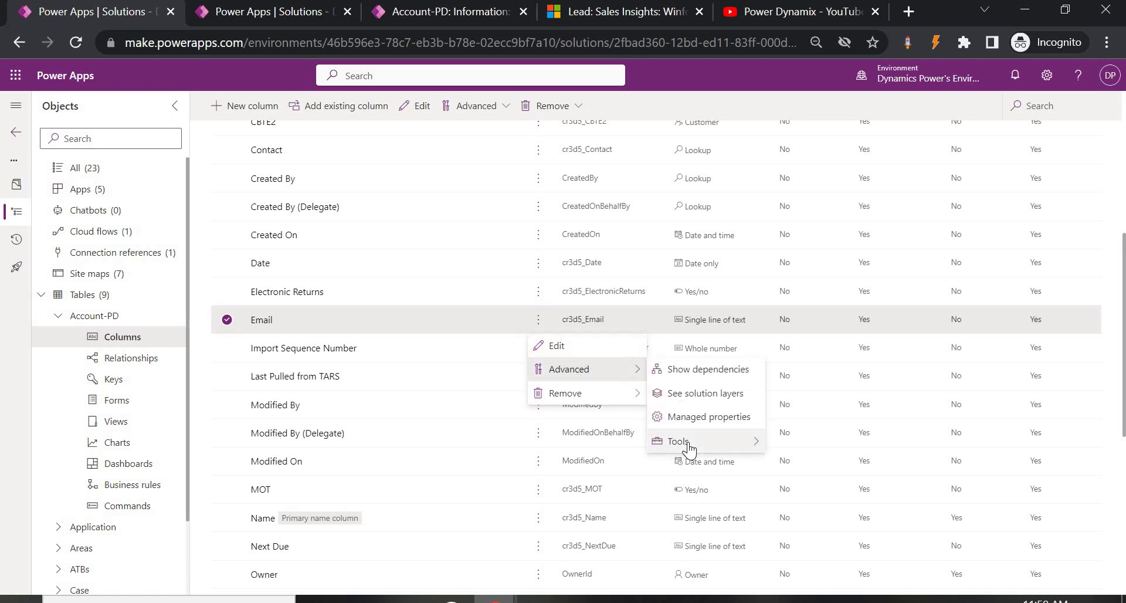
{"action": "mouse_move", "coordinate": [683, 441]}
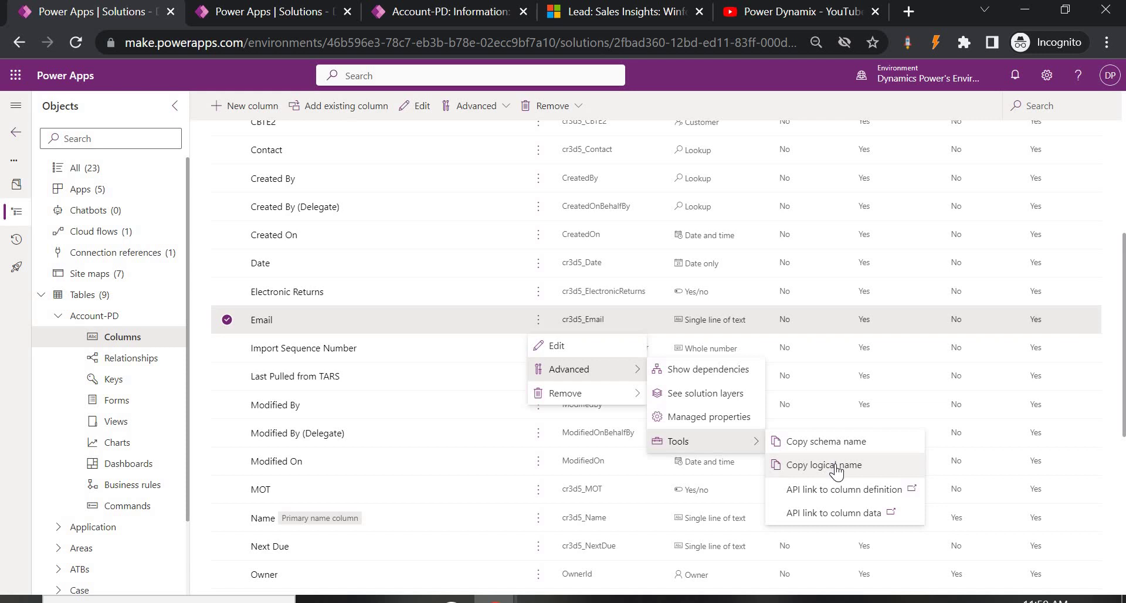
{"action": "left_click", "coordinate": [267, 11]}
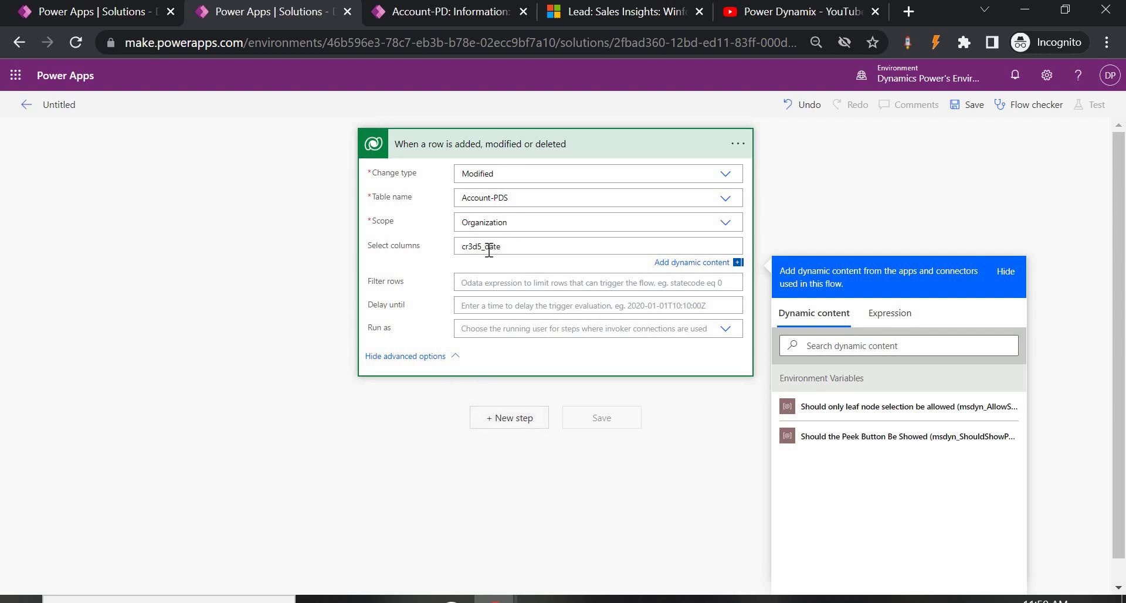
Add the Microsoft Dataverse action "Add a new row" for the Account-PDS table with the Name "Power Dynamix Record"
{"action": "left_click", "coordinate": [520, 421]}
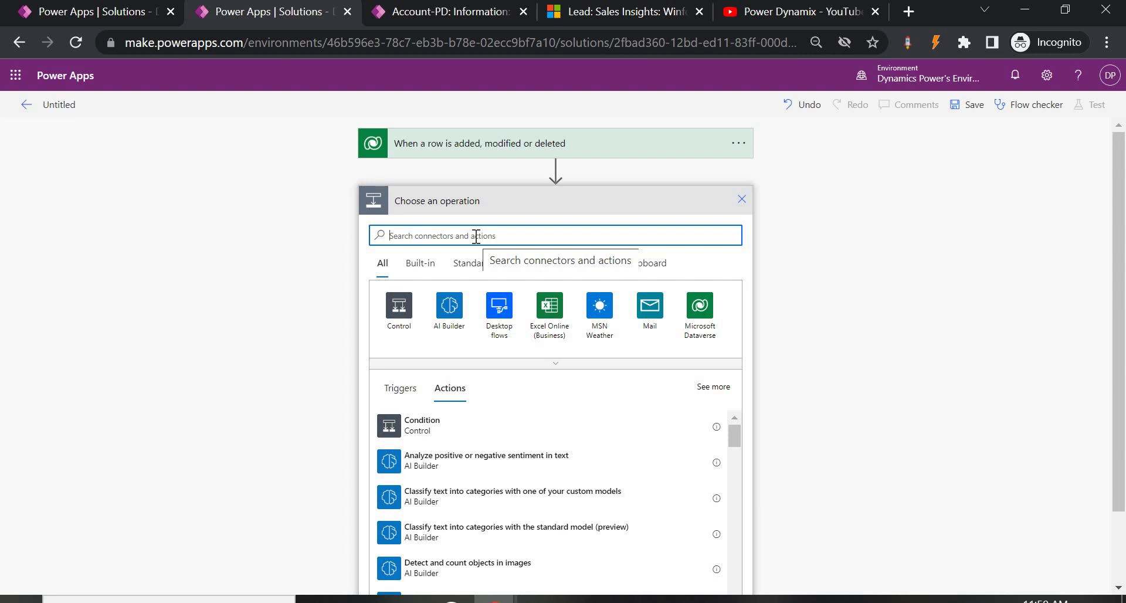
{"action": "left_click", "coordinate": [703, 316]}
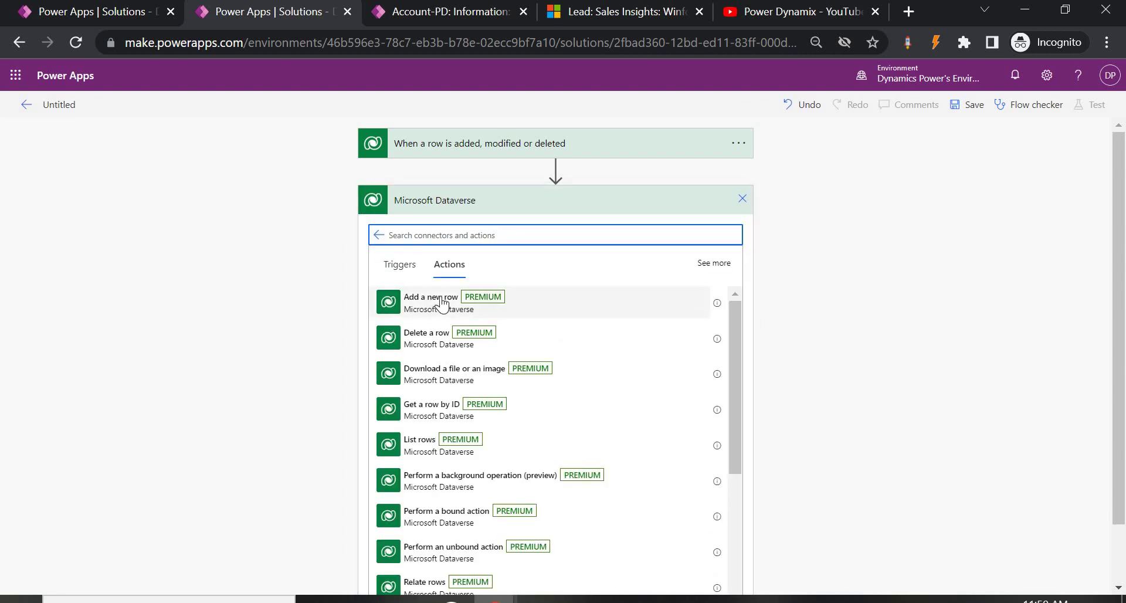
{"action": "left_click", "coordinate": [441, 303]}
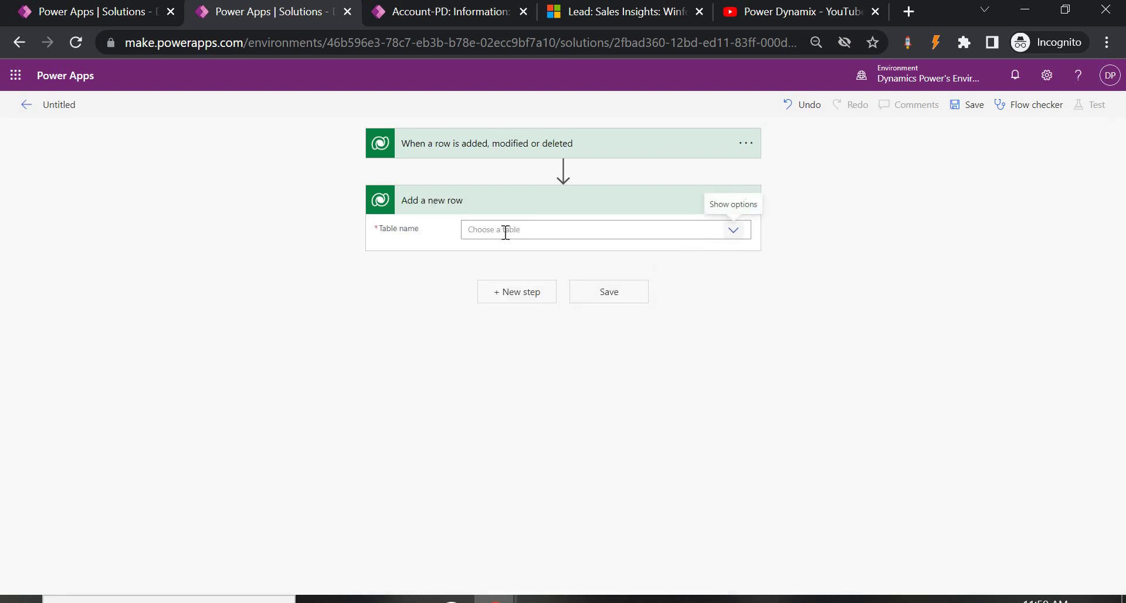
{"action": "left_click", "coordinate": [737, 234]}
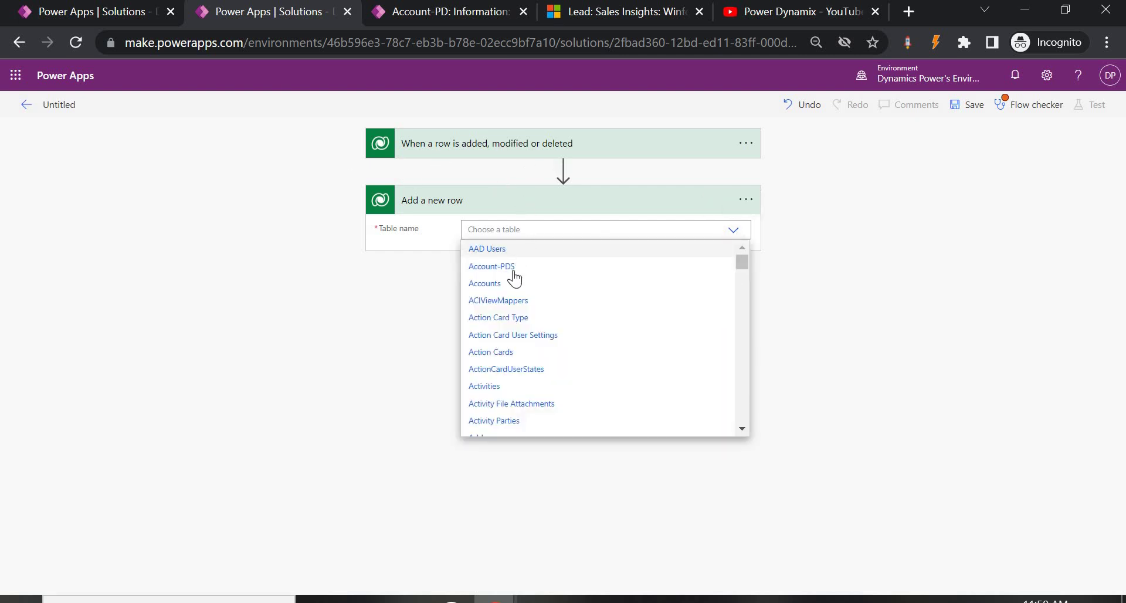
{"action": "left_click", "coordinate": [506, 271]}
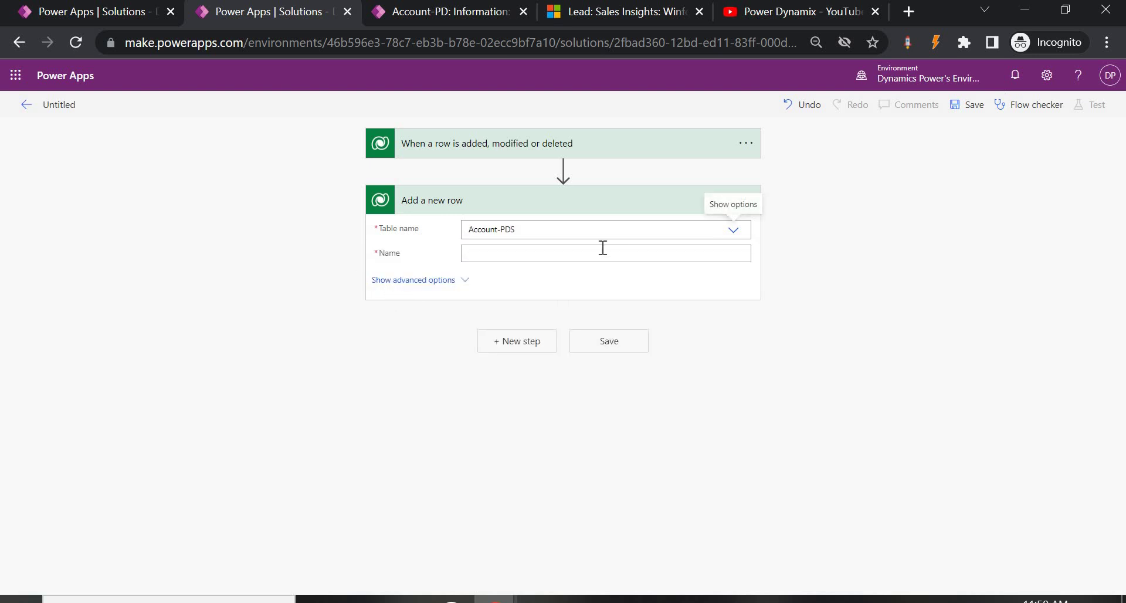
{"action": "left_click", "coordinate": [602, 254]}
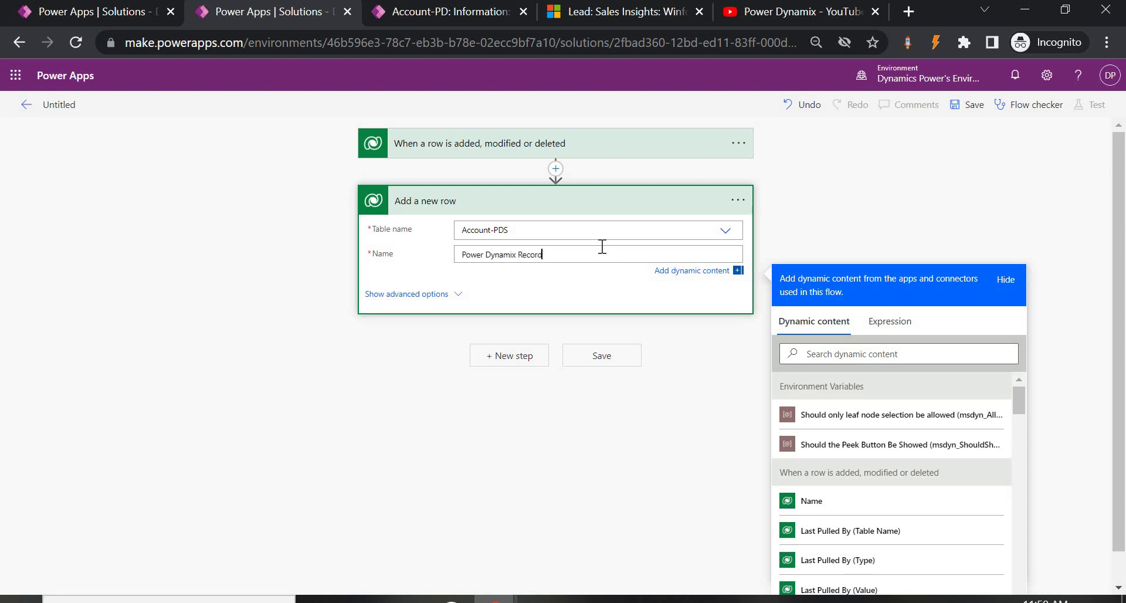
Show the advanced options of the "Add a new row" action and review the Account-PD record's fields
{"action": "left_click", "coordinate": [466, 303]}
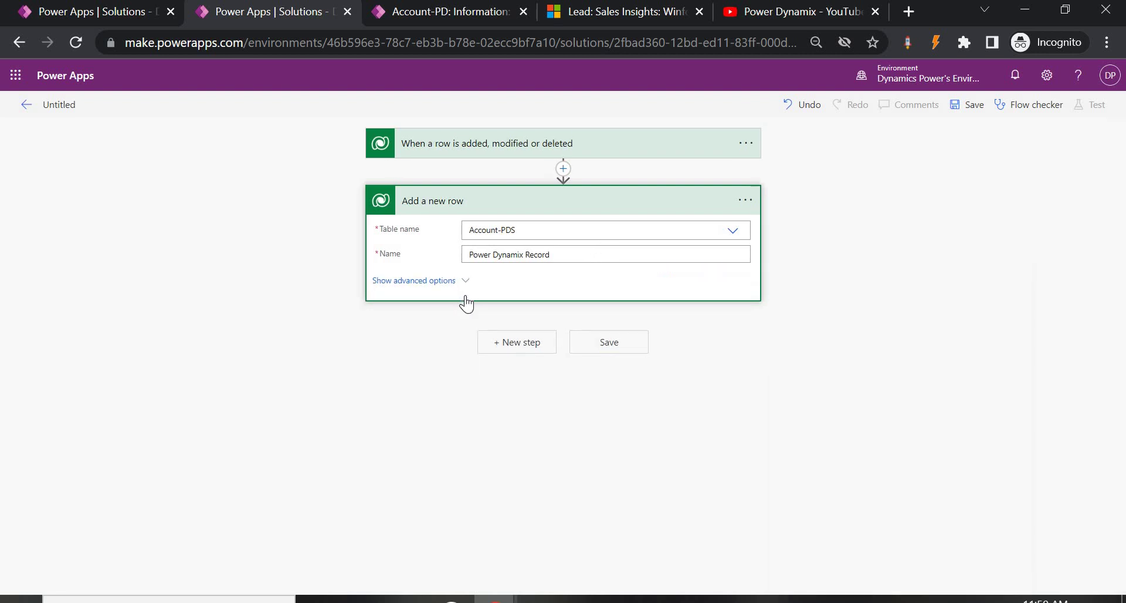
{"action": "left_click", "coordinate": [460, 281]}
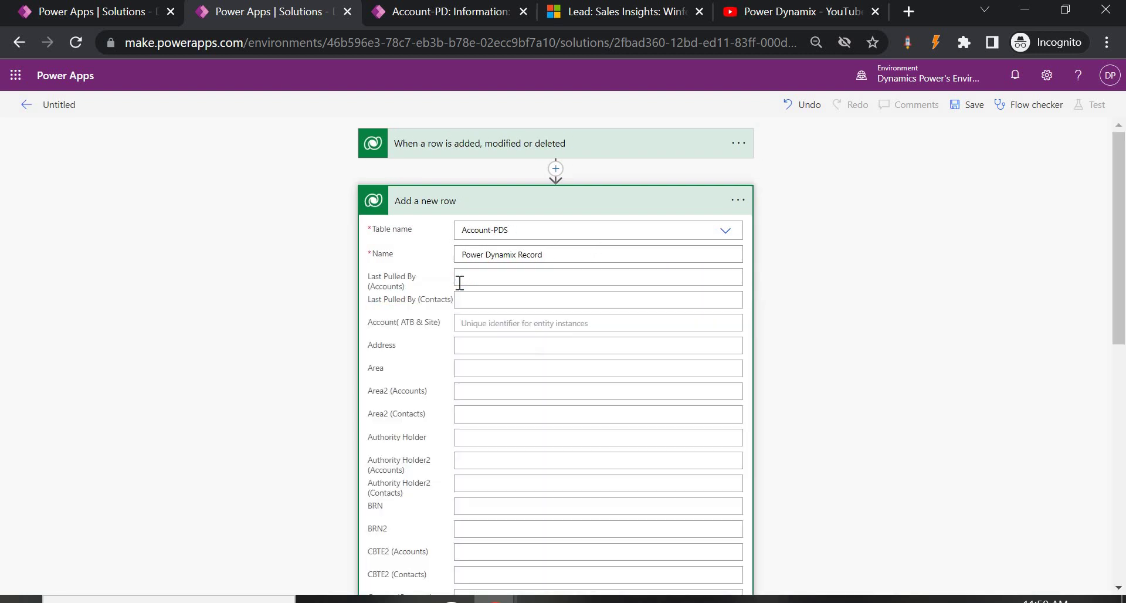
{"action": "left_click", "coordinate": [437, 11]}
{"action": "scroll", "coordinate": [325, 404], "scroll_direction": "up", "scroll_amount": 2}
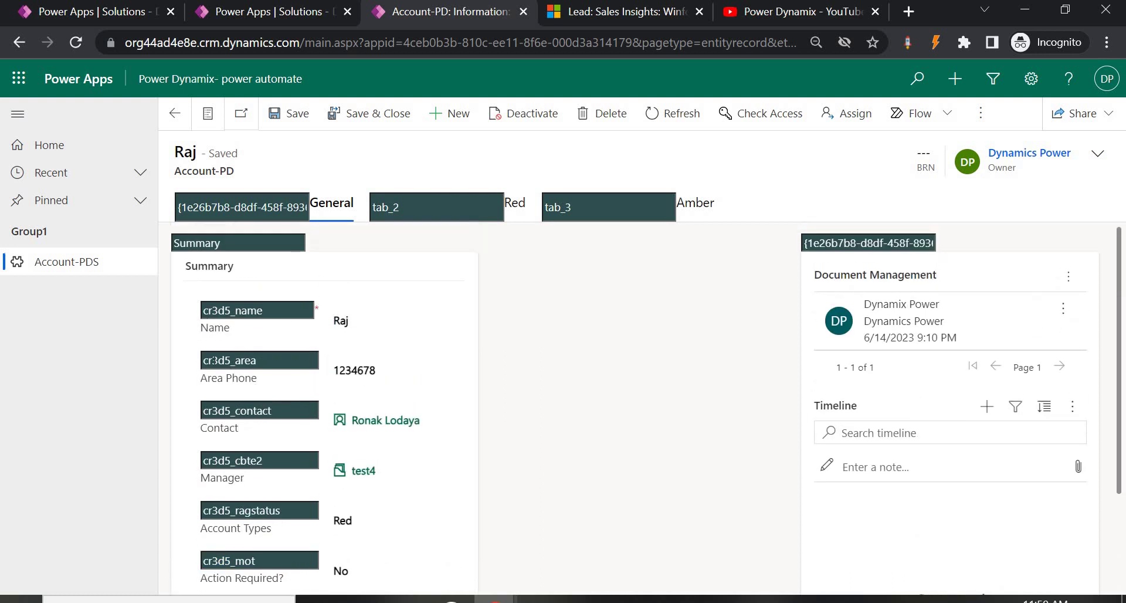
{"action": "left_click", "coordinate": [269, 12]}
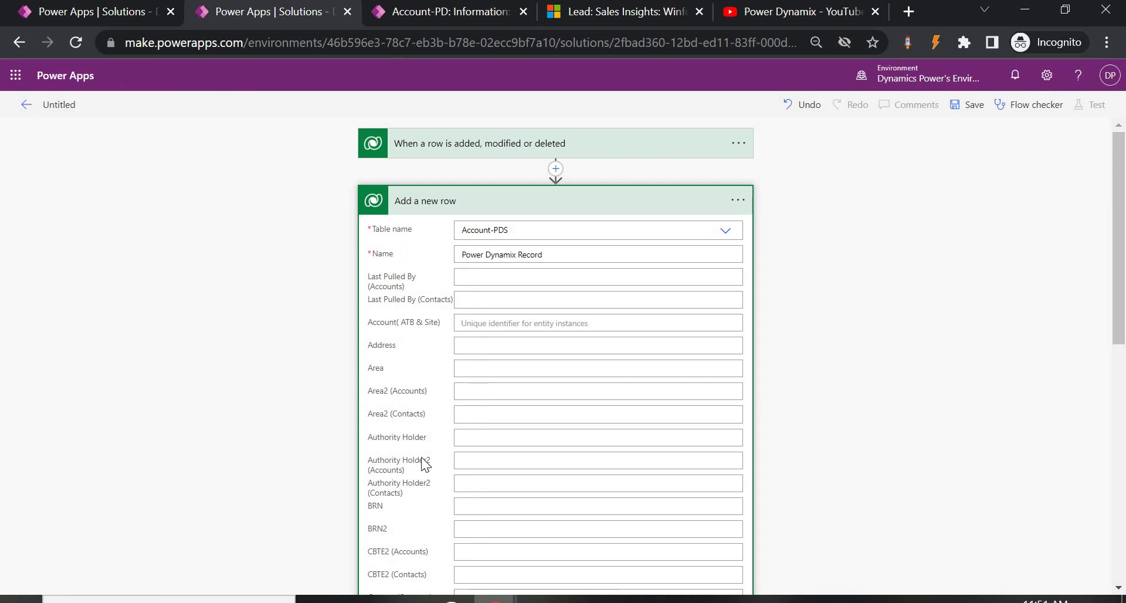
Map the Contact (Contacts) field of the "Add a new row" action to the trigger's Contact (Value) dynamic content
{"action": "scroll", "coordinate": [434, 515], "scroll_direction": "down", "scroll_amount": 2}
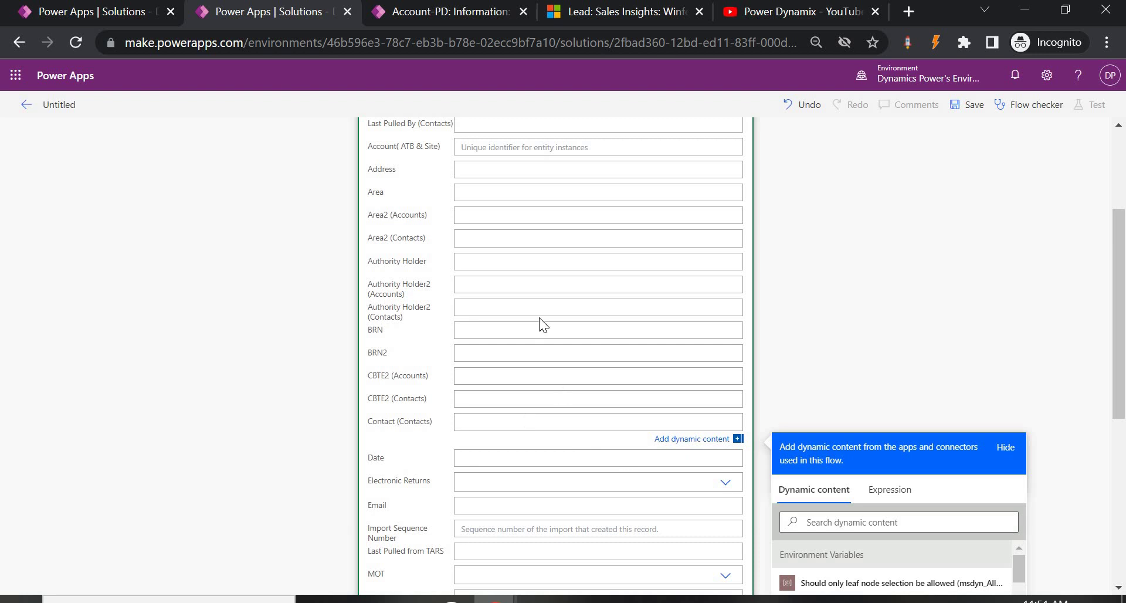
{"action": "scroll", "coordinate": [854, 399], "scroll_direction": "down", "scroll_amount": 3}
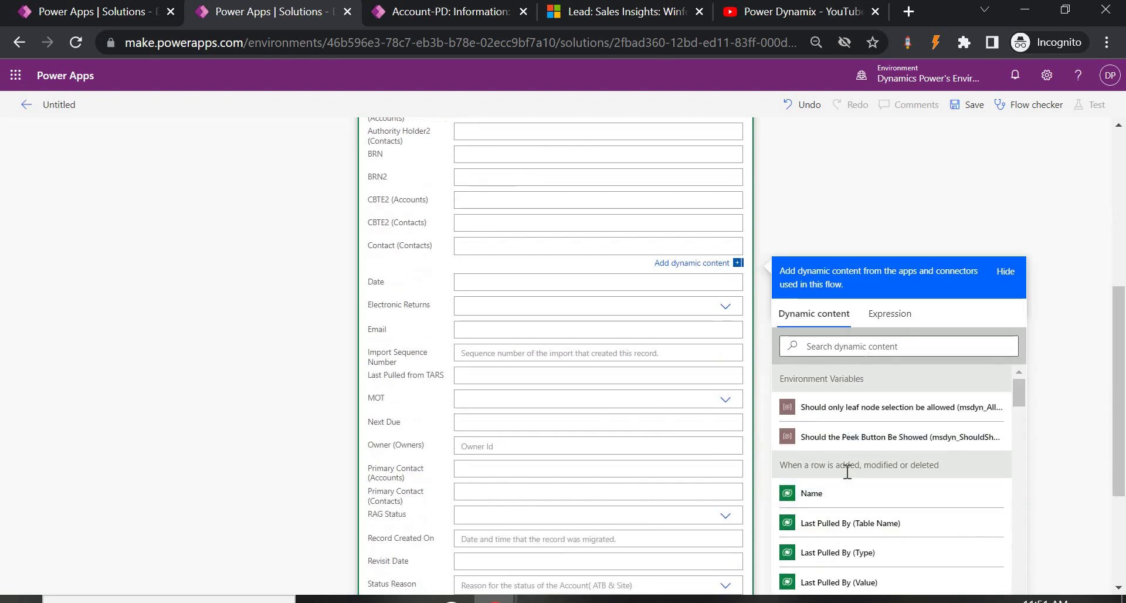
{"action": "scroll", "coordinate": [853, 474], "scroll_direction": "down", "scroll_amount": 5}
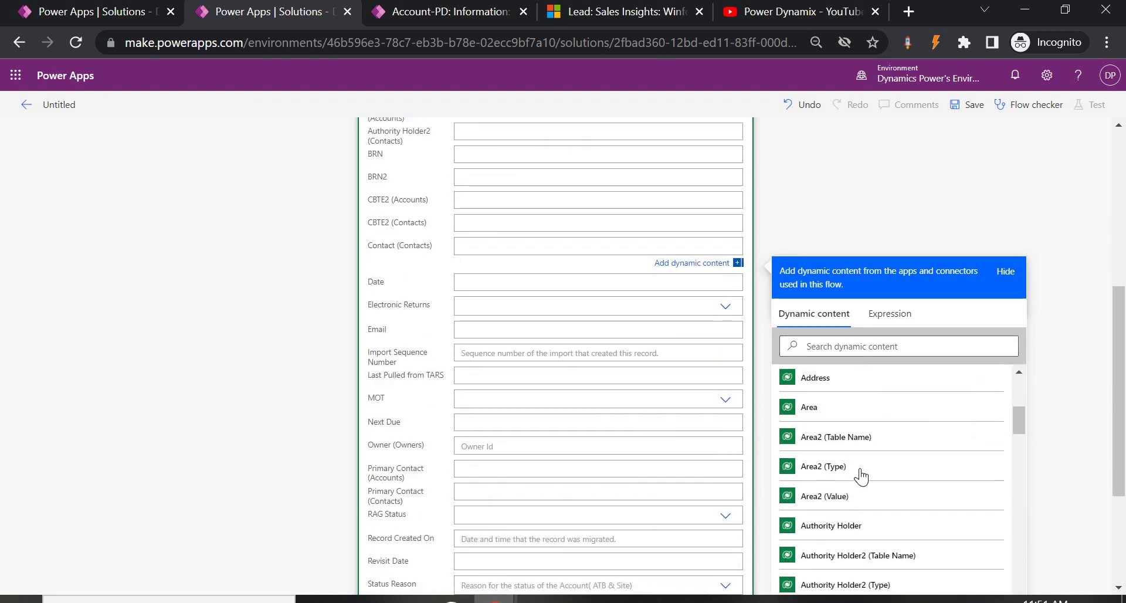
{"action": "scroll", "coordinate": [860, 474], "scroll_direction": "down", "scroll_amount": 6}
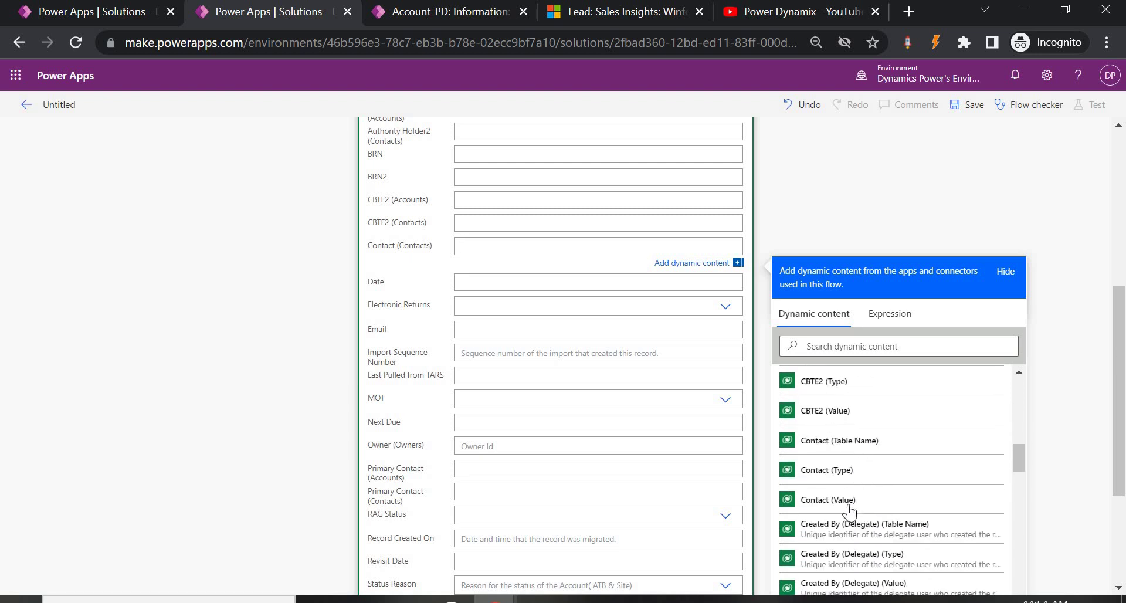
{"action": "left_click", "coordinate": [839, 500]}
{"action": "scroll", "coordinate": [485, 399], "scroll_direction": "up", "scroll_amount": 3}
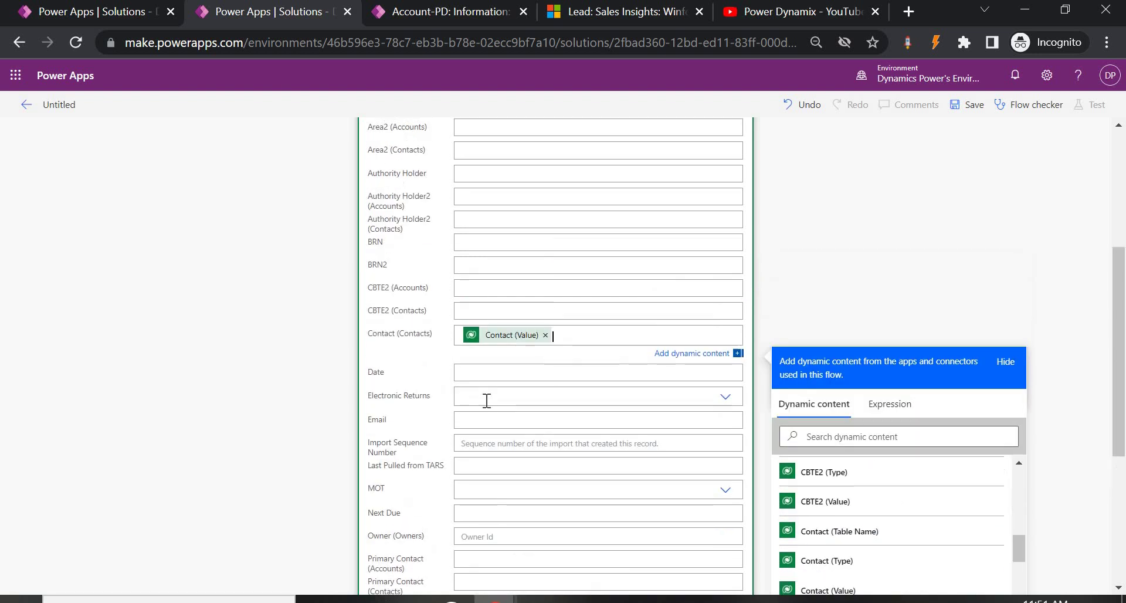
Map the action's Area field to the trigger's Area dynamic content, checking it against Area Phone (cr3d5_area) on the Account-PD record
{"action": "left_click", "coordinate": [407, 13]}
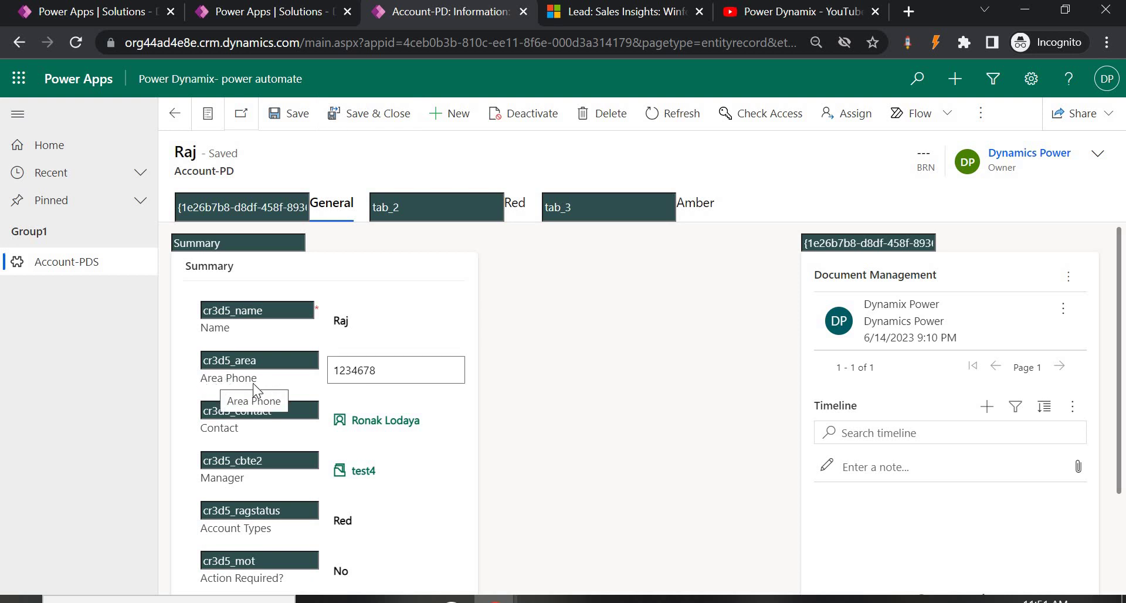
{"action": "left_click", "coordinate": [258, 15]}
{"action": "scroll", "coordinate": [428, 375], "scroll_direction": "up", "scroll_amount": 3}
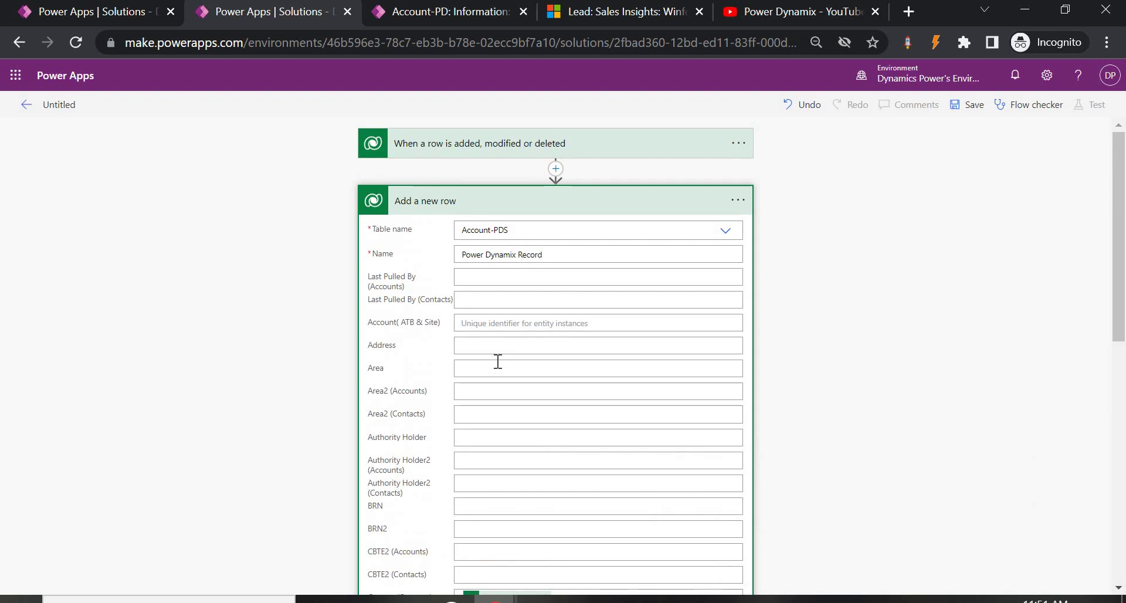
{"action": "scroll", "coordinate": [916, 457], "scroll_direction": "down", "scroll_amount": 2}
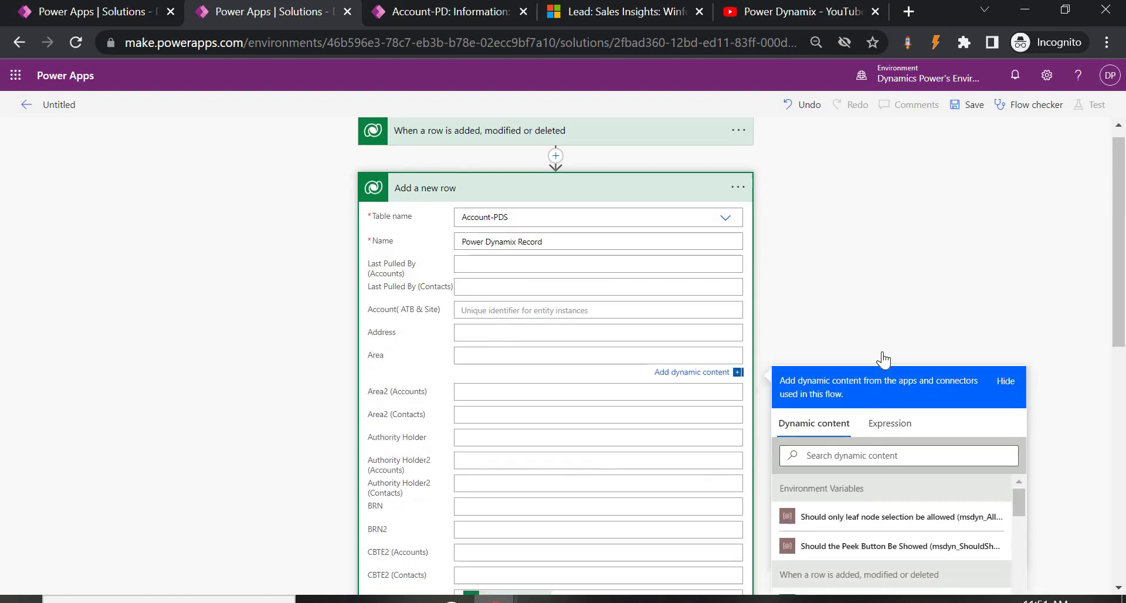
{"action": "scroll", "coordinate": [868, 483], "scroll_direction": "down", "scroll_amount": 5}
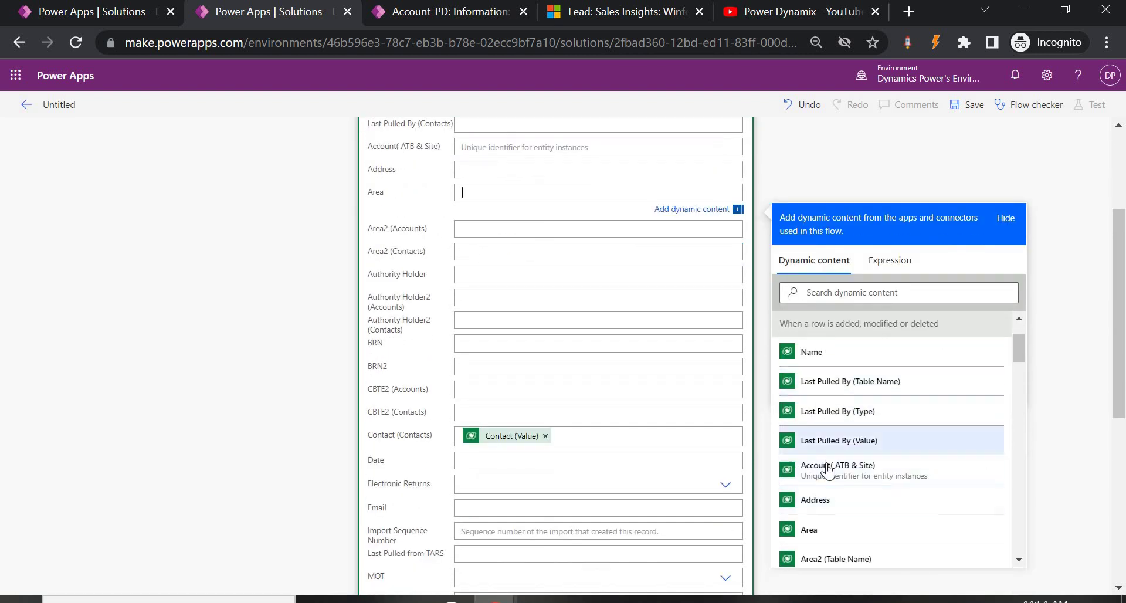
{"action": "left_click", "coordinate": [833, 446]}
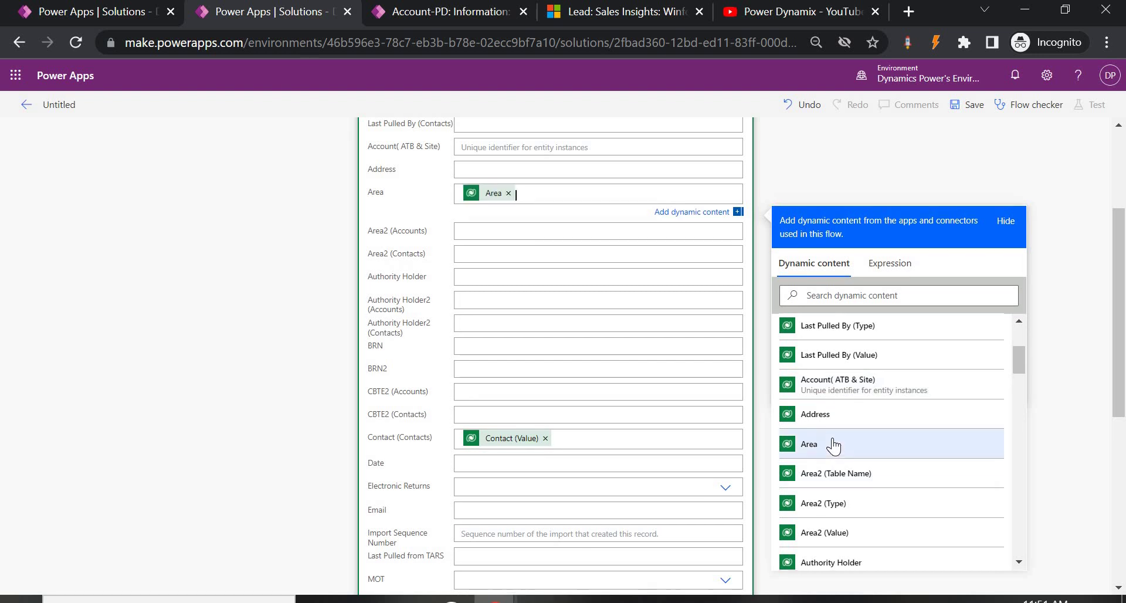
{"action": "left_click", "coordinate": [418, 16]}
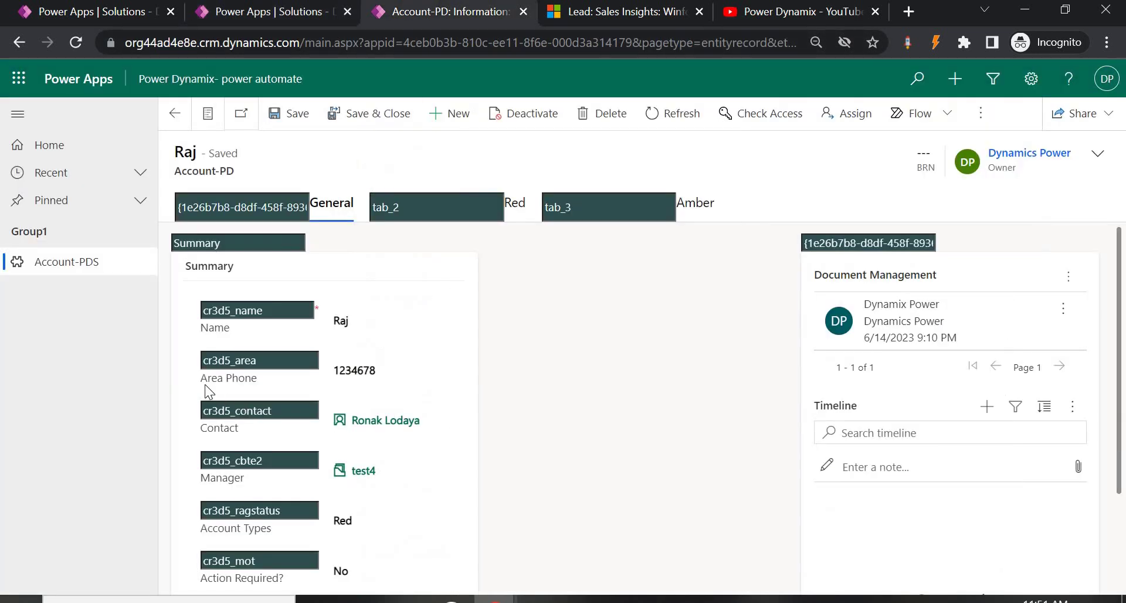
{"action": "triple_click", "coordinate": [256, 378]}
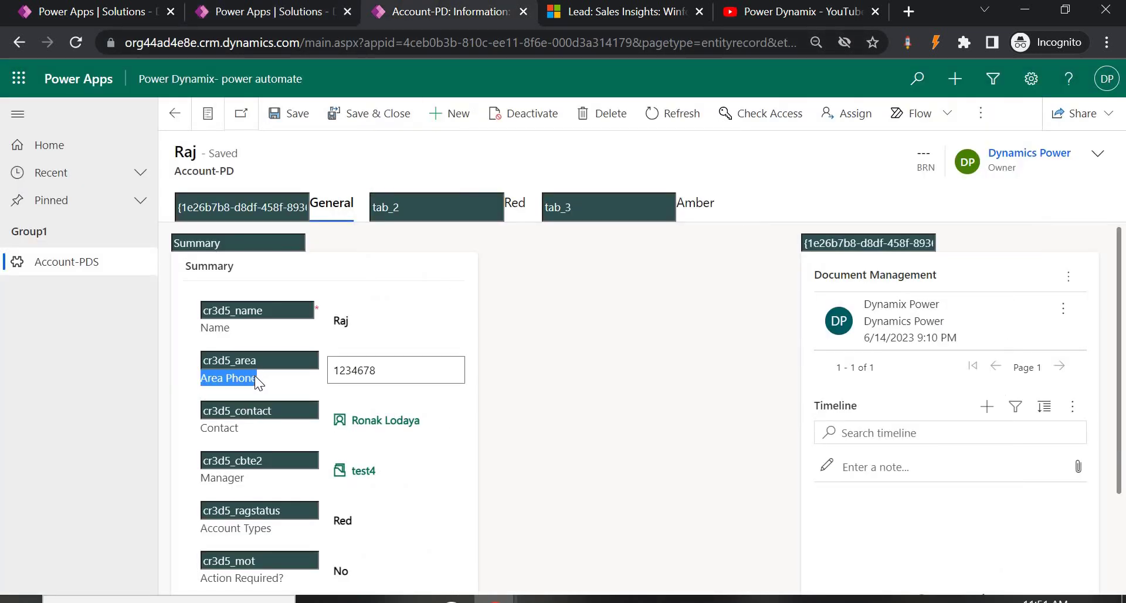
{"action": "left_click", "coordinate": [252, 11]}
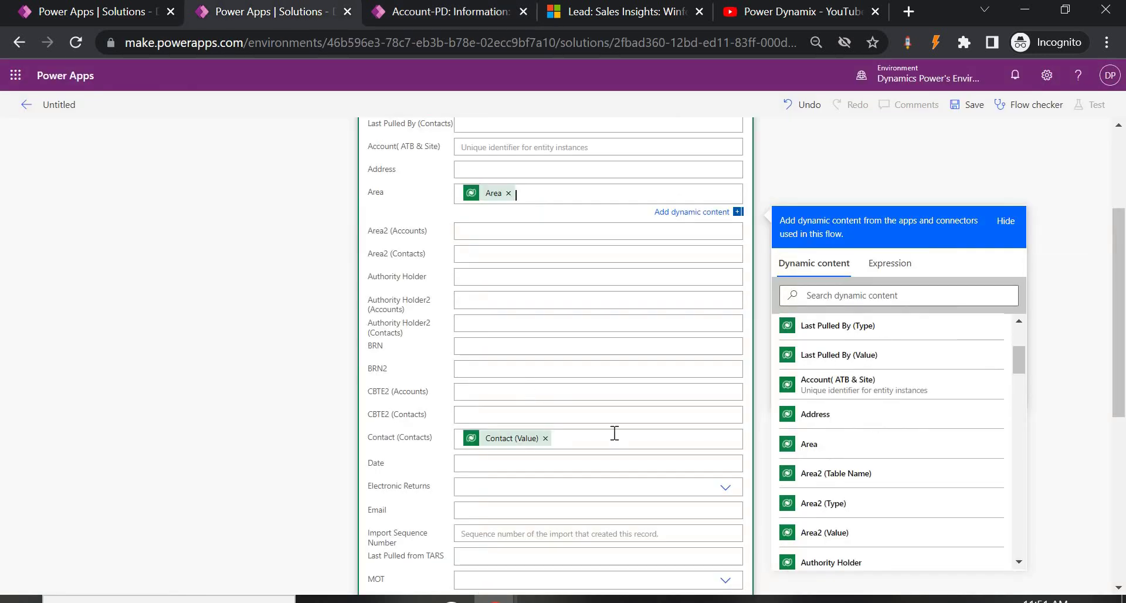
Review the action's filled-in fields, save the flow and start a manual test of it
{"action": "scroll", "coordinate": [546, 355], "scroll_direction": "up", "scroll_amount": 3}
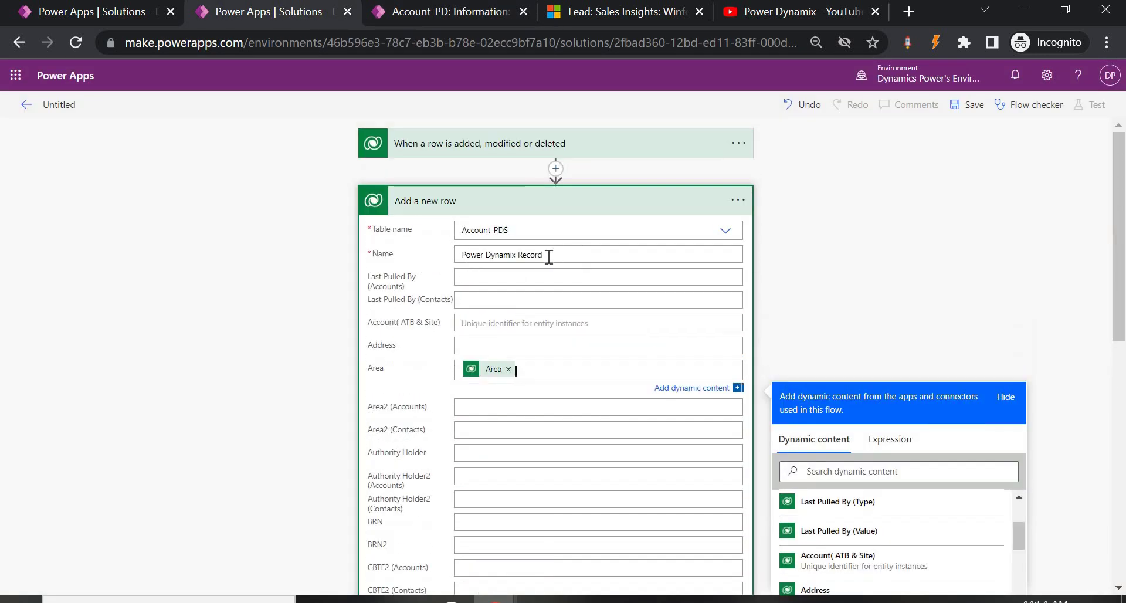
{"action": "left_click", "coordinate": [516, 256]}
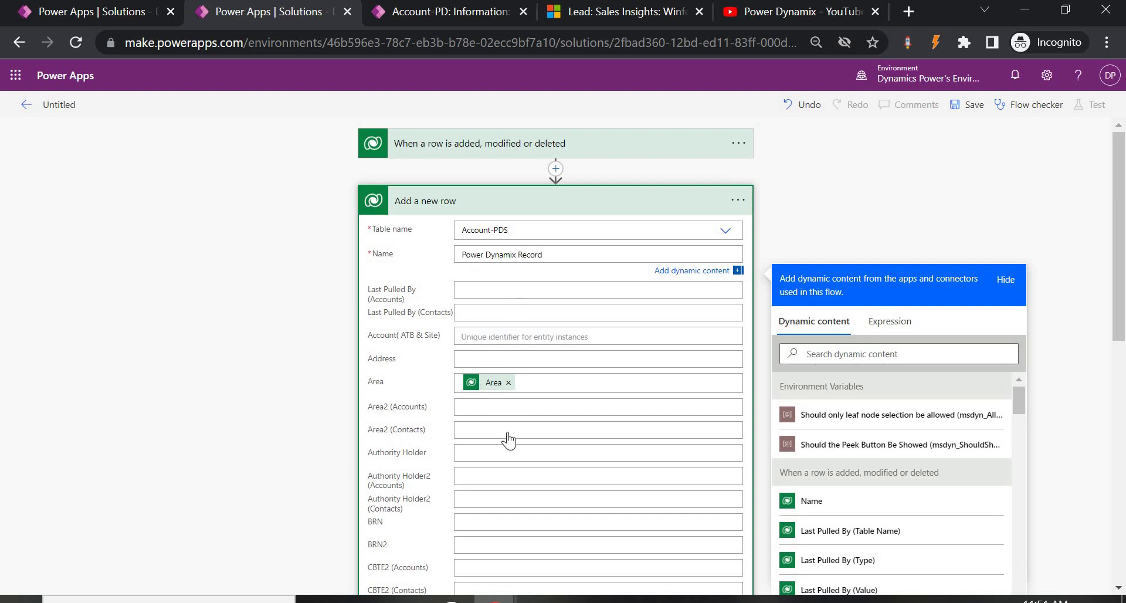
{"action": "scroll", "coordinate": [508, 440], "scroll_direction": "down", "scroll_amount": 3}
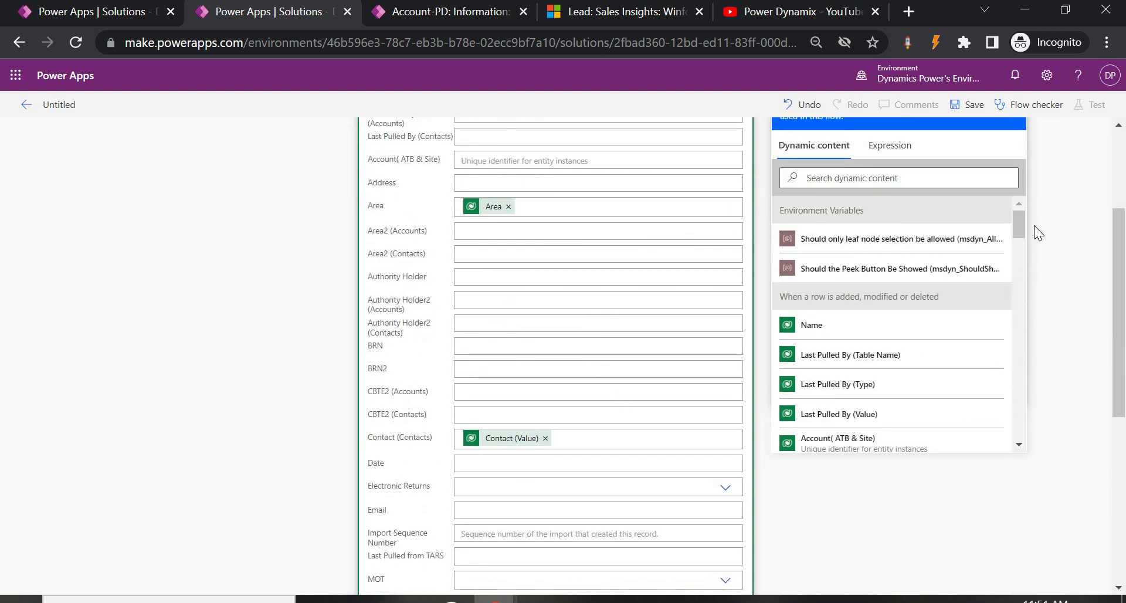
{"action": "left_click", "coordinate": [974, 105]}
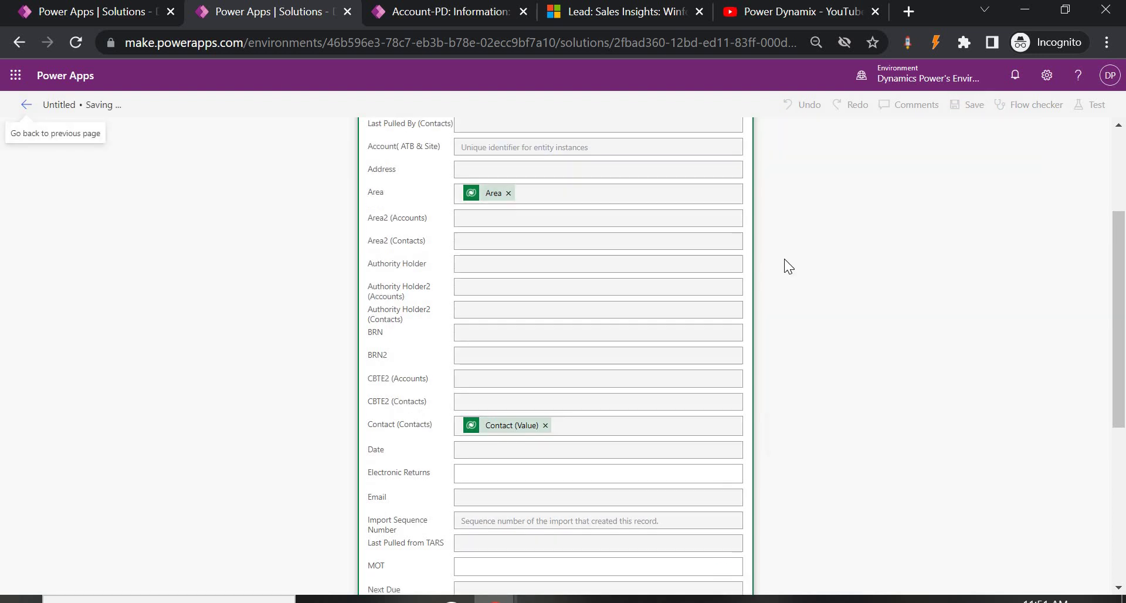
{"action": "left_click", "coordinate": [1101, 115]}
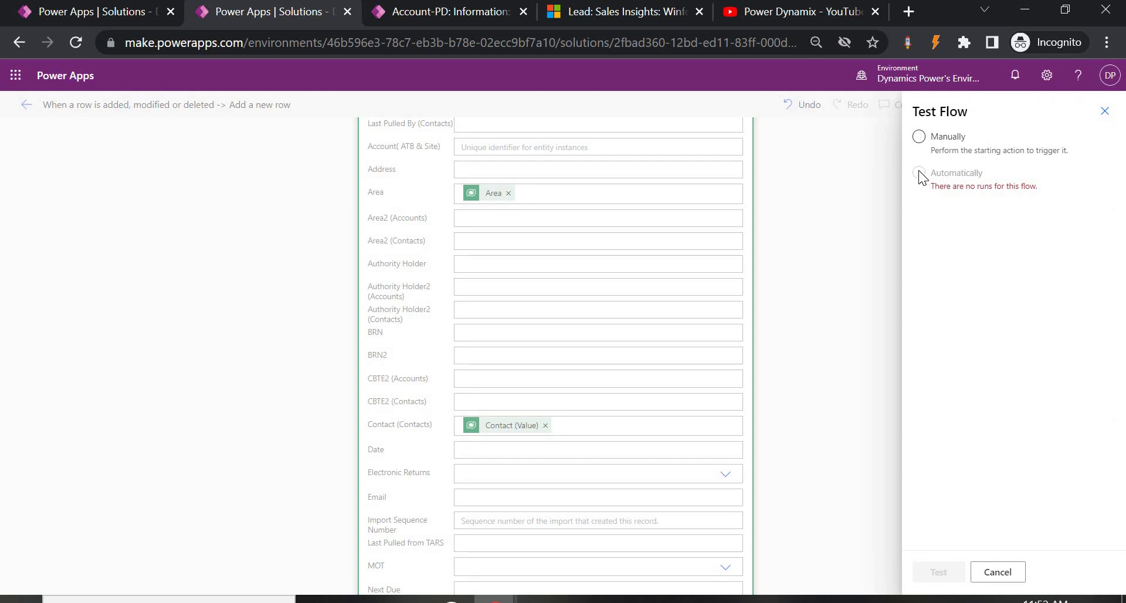
{"action": "left_click", "coordinate": [925, 138]}
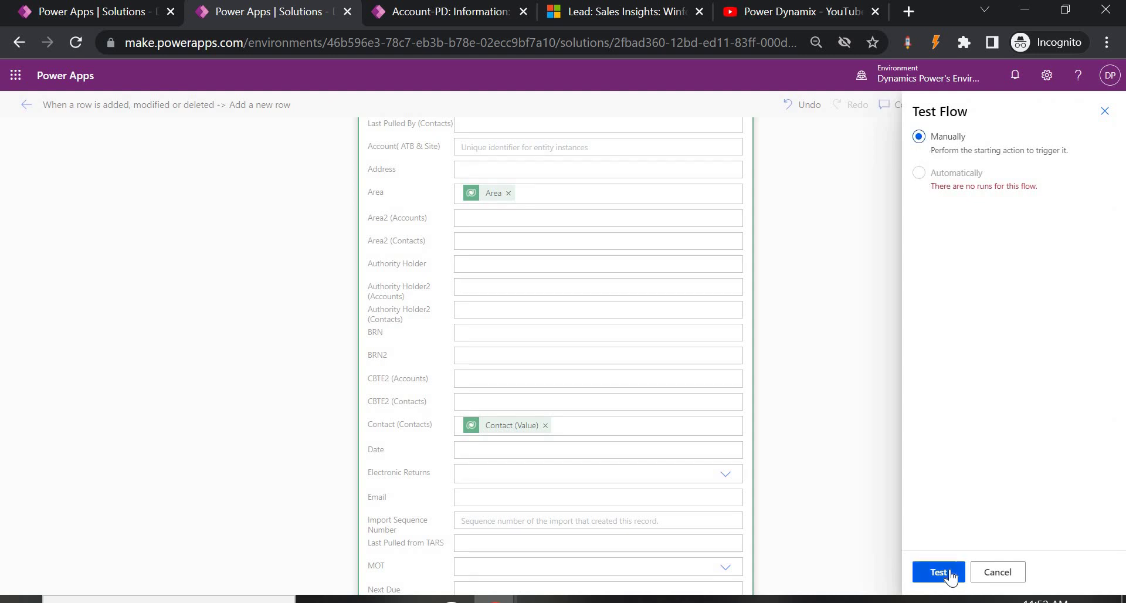
{"action": "left_click", "coordinate": [939, 573]}
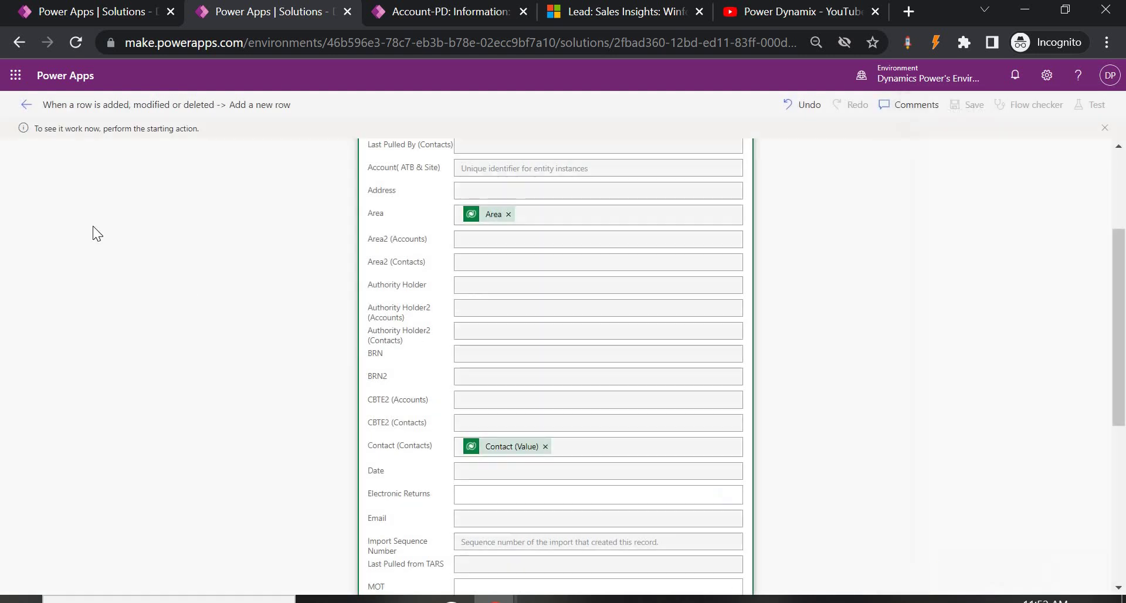
Trigger the test by setting the Account-PD record's Re-Schedule Date to 6/30/2023 and saving the record
{"action": "left_click", "coordinate": [460, 11]}
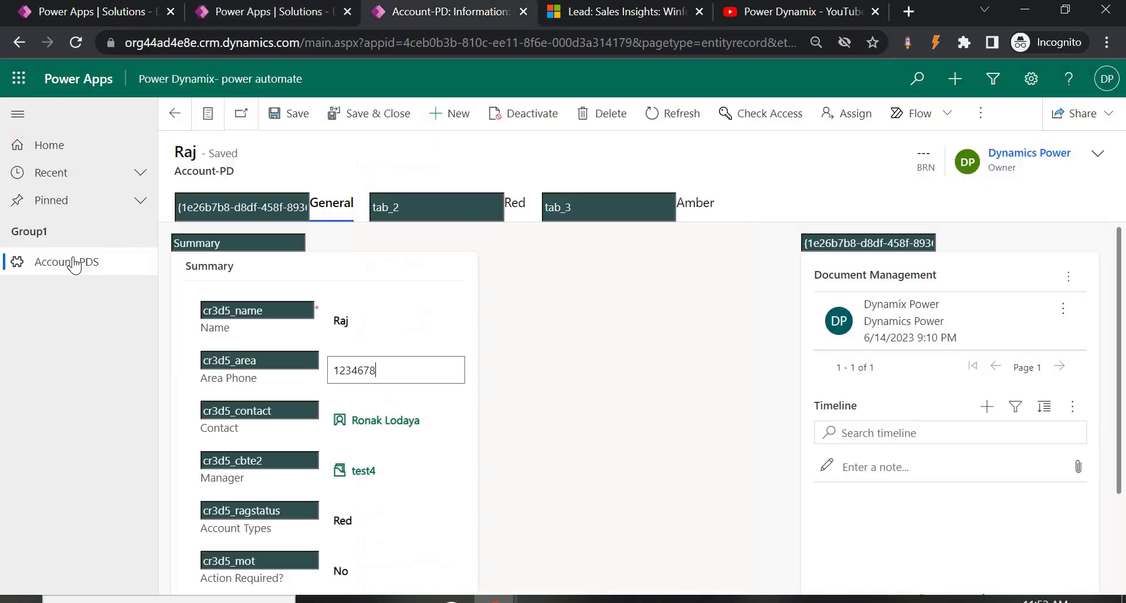
{"action": "scroll", "coordinate": [388, 485], "scroll_direction": "down", "scroll_amount": 2}
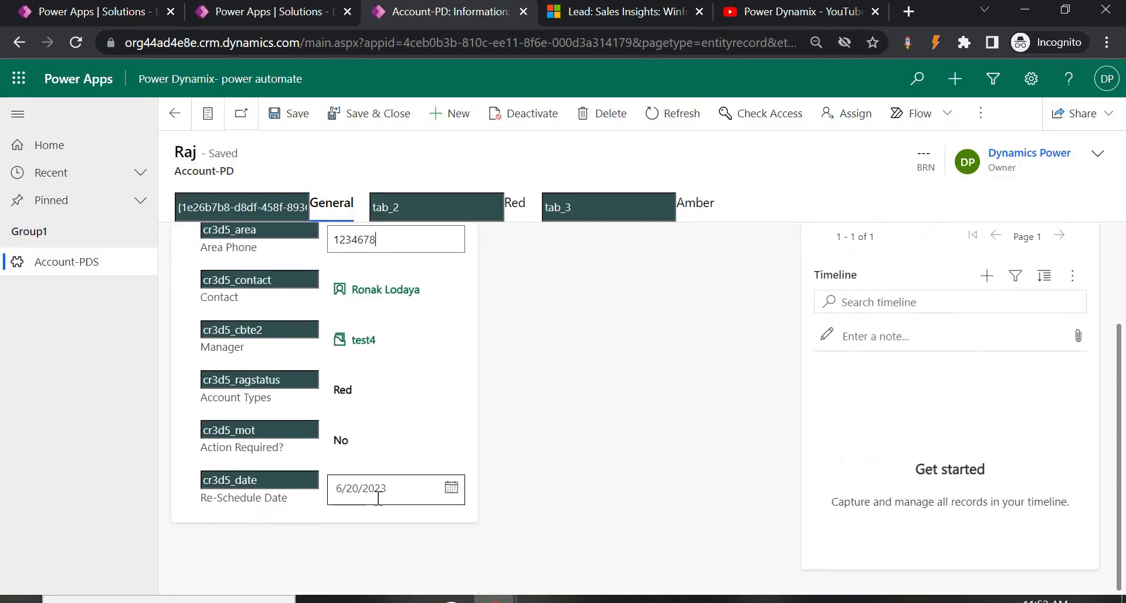
{"action": "left_click", "coordinate": [451, 487]}
{"action": "left_click", "coordinate": [460, 434]}
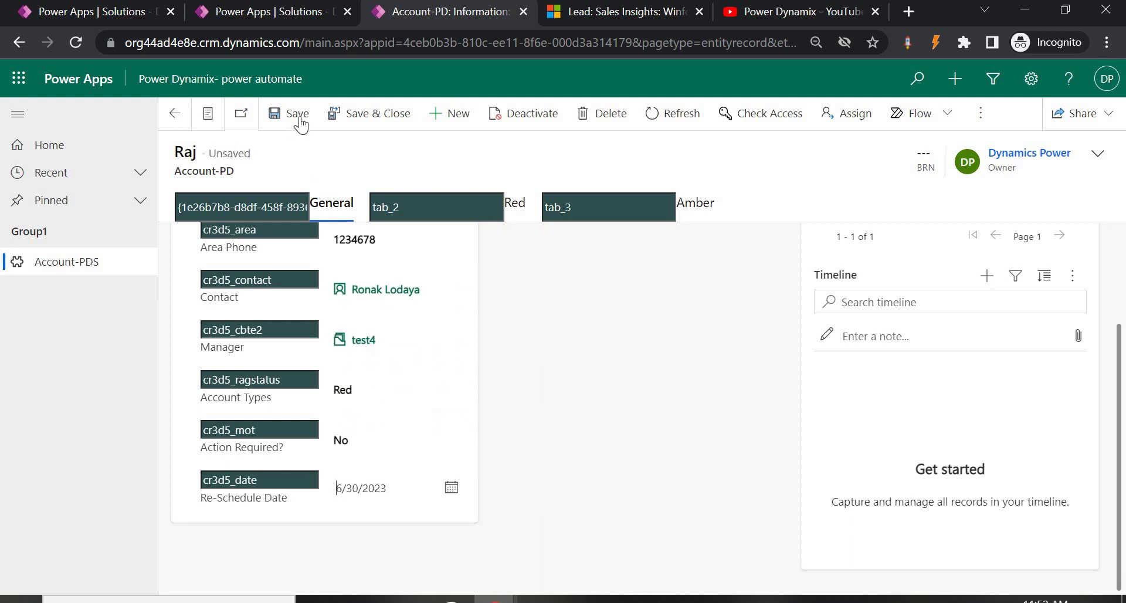
{"action": "left_click", "coordinate": [299, 116]}
Examine the flow run's "Add a new row" action, including all its inputs, the Contact (Contacts) value and the output message
{"action": "left_click", "coordinate": [238, 13]}
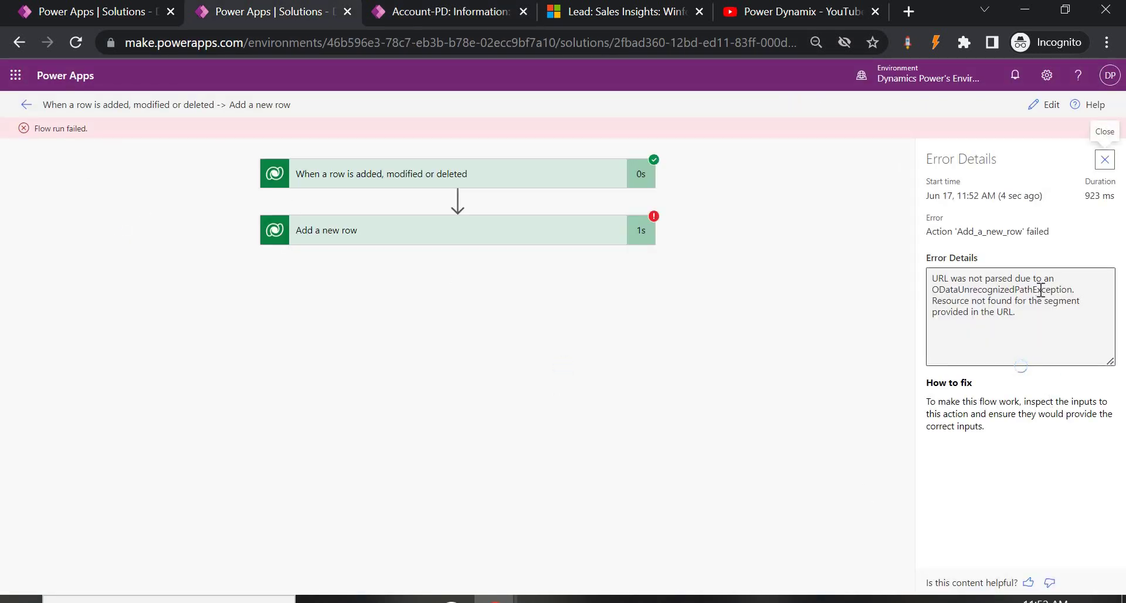
{"action": "left_click", "coordinate": [473, 238]}
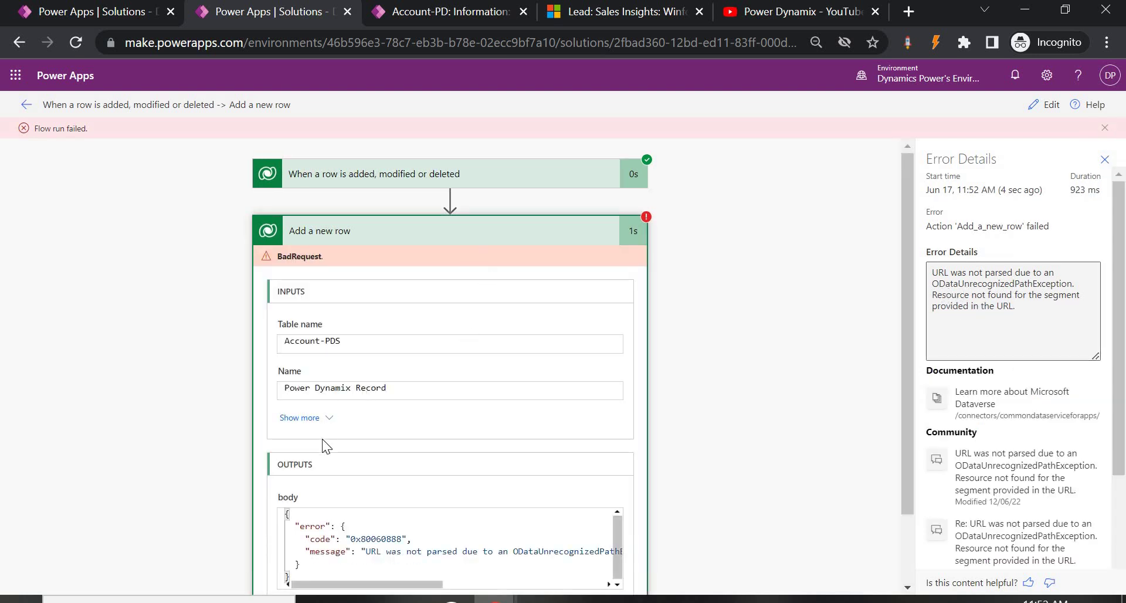
{"action": "left_click", "coordinate": [332, 418]}
{"action": "scroll", "coordinate": [446, 352], "scroll_direction": "down", "scroll_amount": 3}
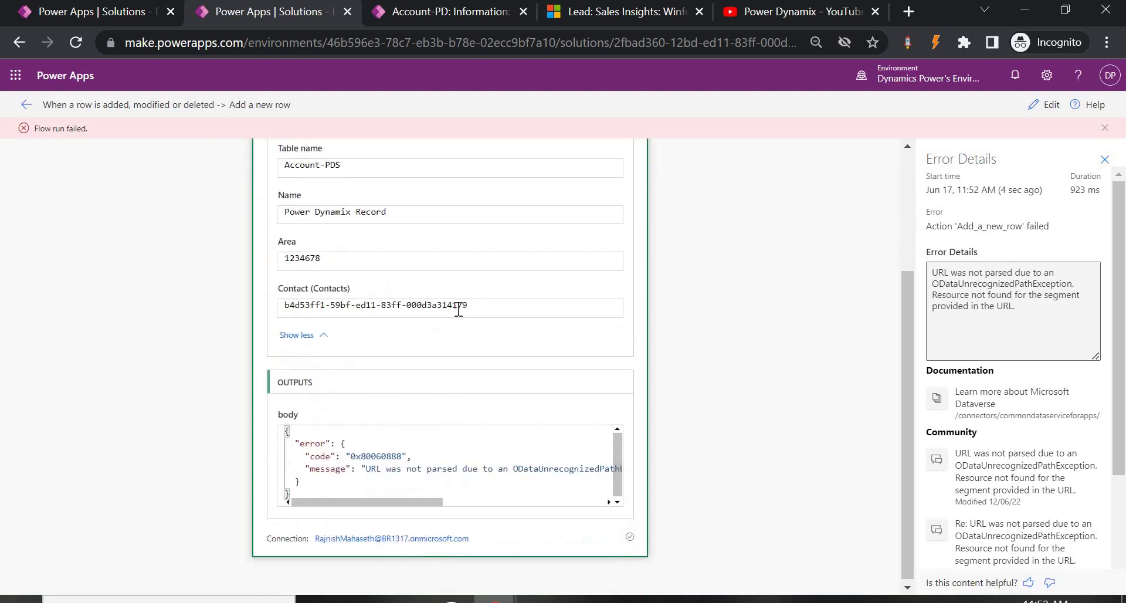
{"action": "left_click_drag", "start_coordinate": [473, 304], "coordinate": [282, 307]}
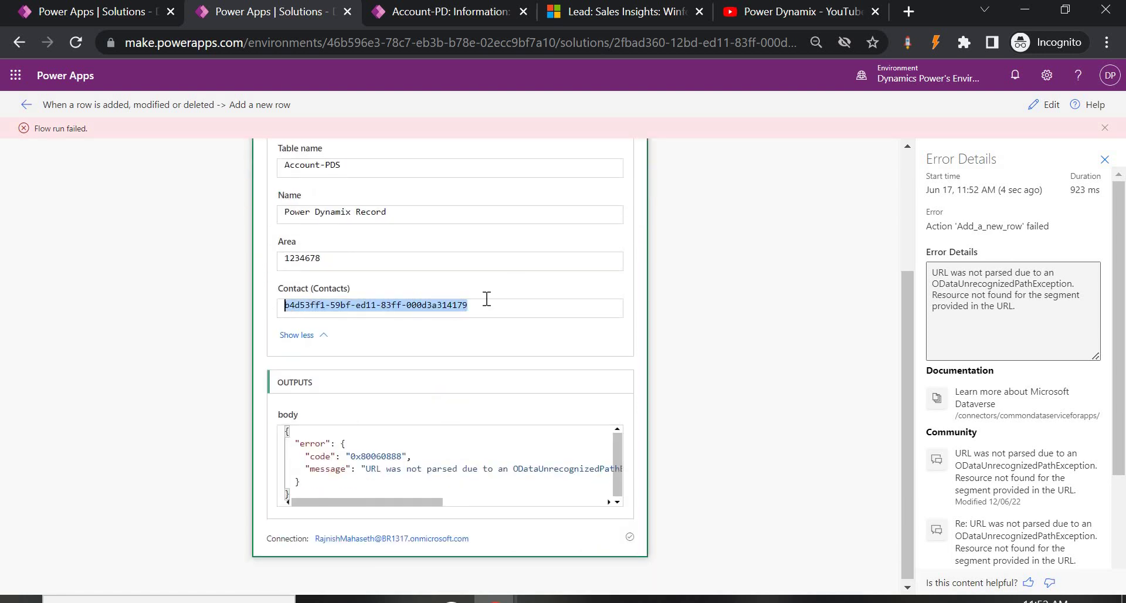
{"action": "scroll", "coordinate": [646, 234], "scroll_direction": "up", "scroll_amount": 3}
{"action": "scroll", "coordinate": [629, 256], "scroll_direction": "down", "scroll_amount": 3}
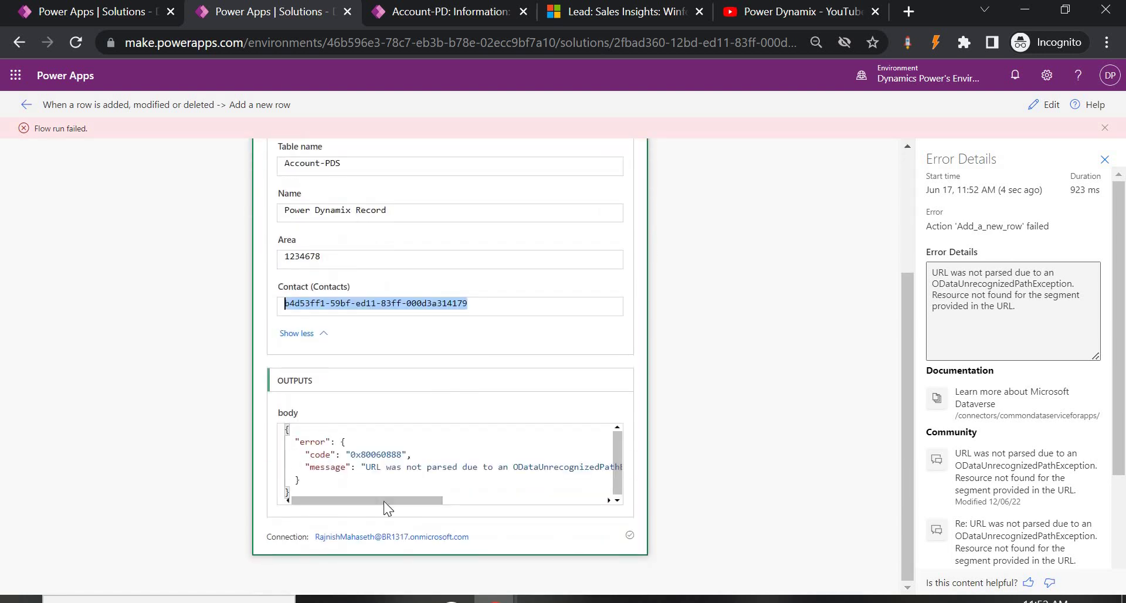
{"action": "left_click_drag", "start_coordinate": [355, 468], "coordinate": [622, 480]}
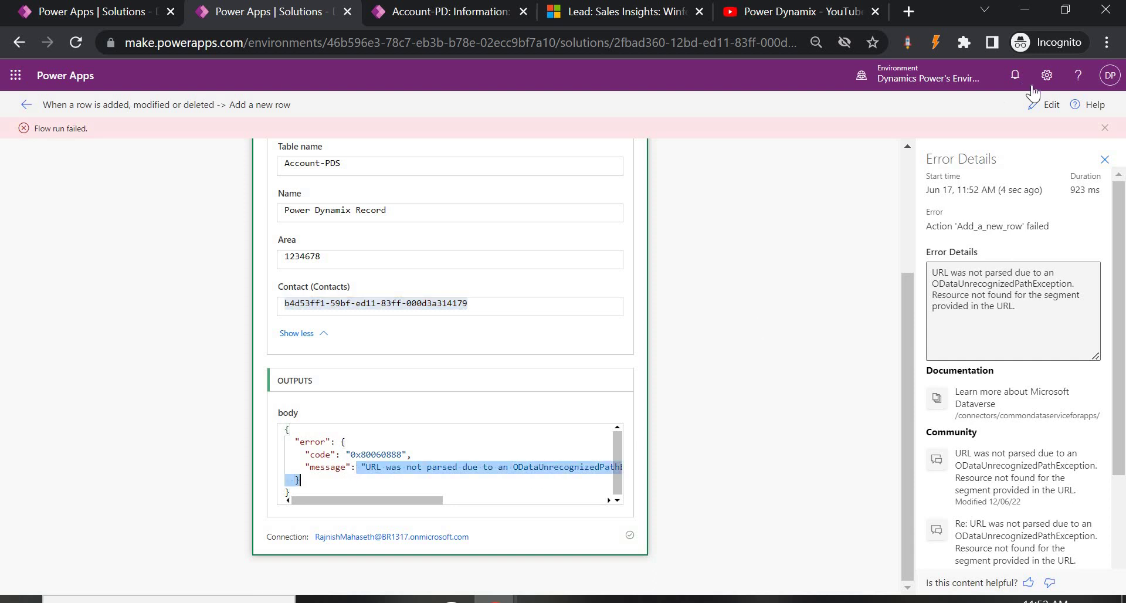
Reopen the flow for editing and remove Contact (Value) from the action's Contact (Contacts) field
{"action": "left_click", "coordinate": [1039, 106]}
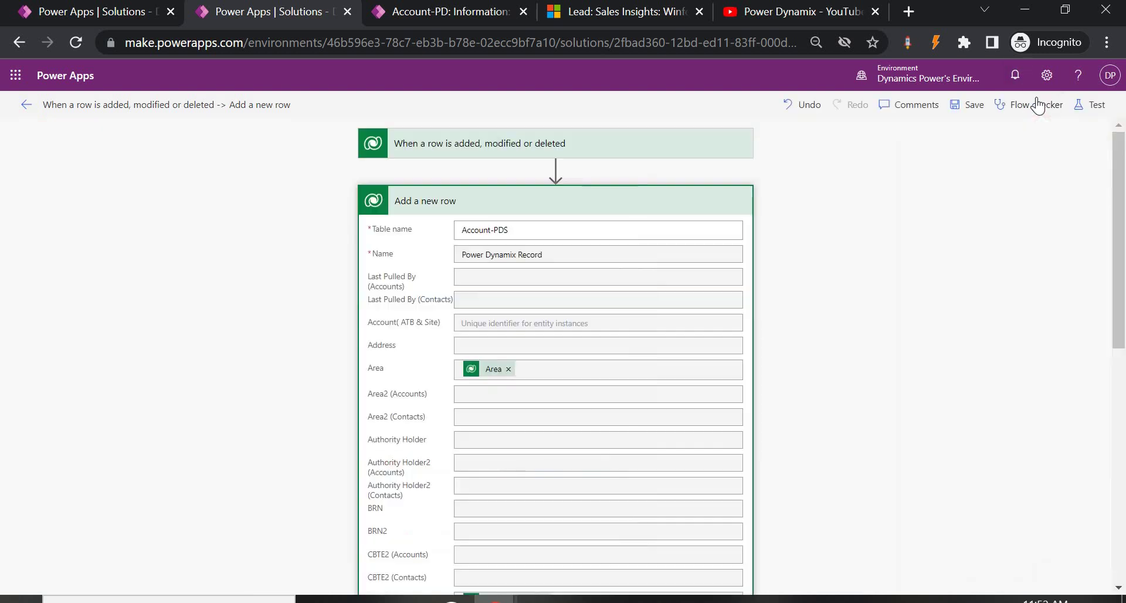
{"action": "scroll", "coordinate": [843, 378], "scroll_direction": "down", "scroll_amount": 1}
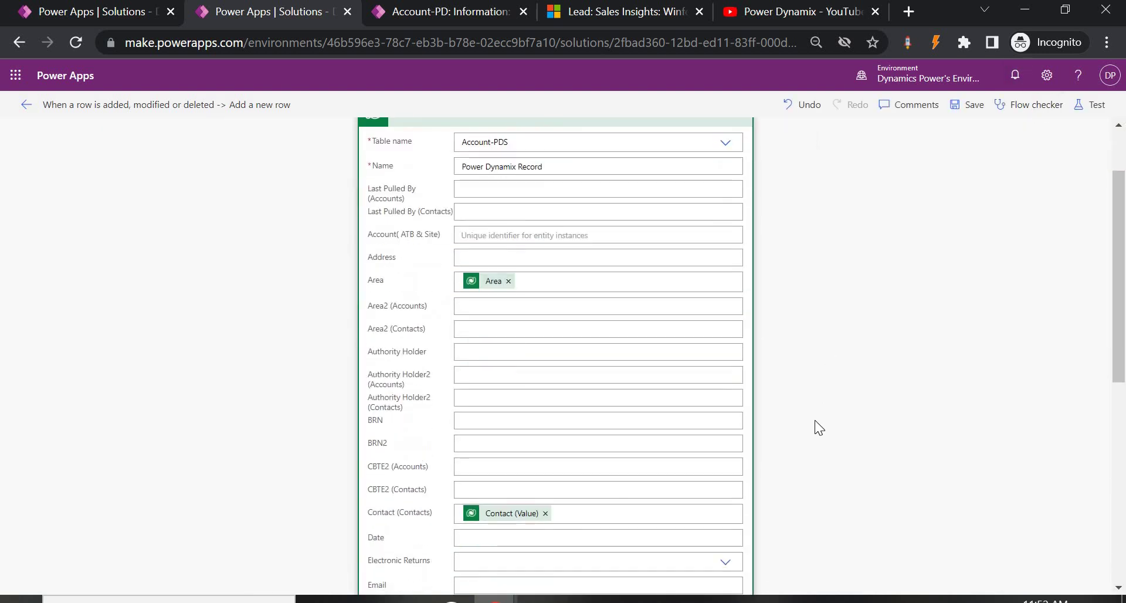
{"action": "scroll", "coordinate": [815, 422], "scroll_direction": "down", "scroll_amount": 1}
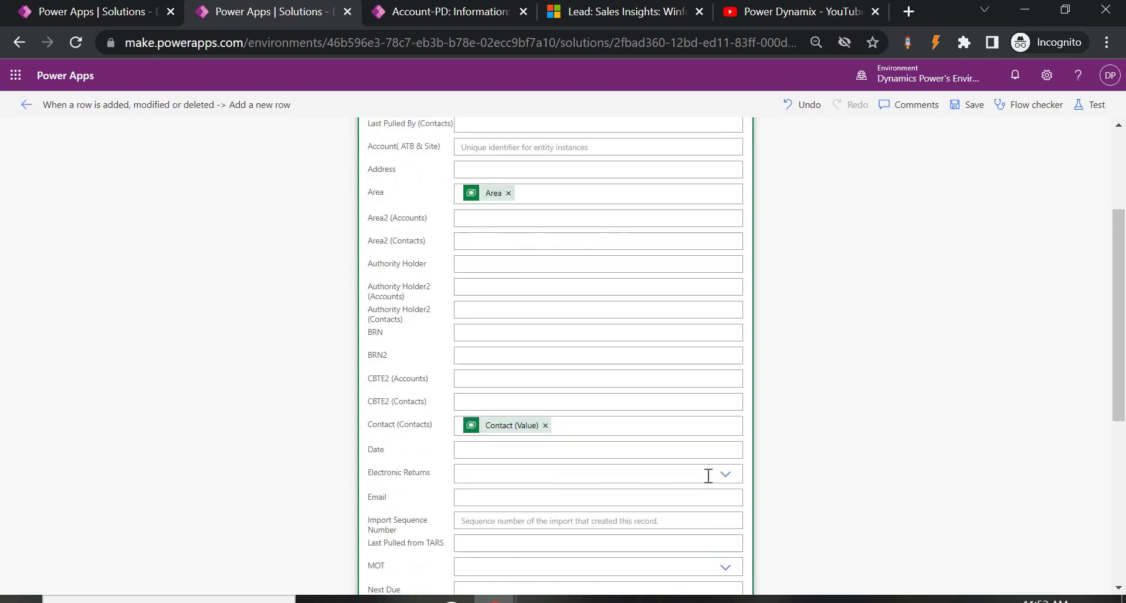
{"action": "left_click", "coordinate": [546, 425]}
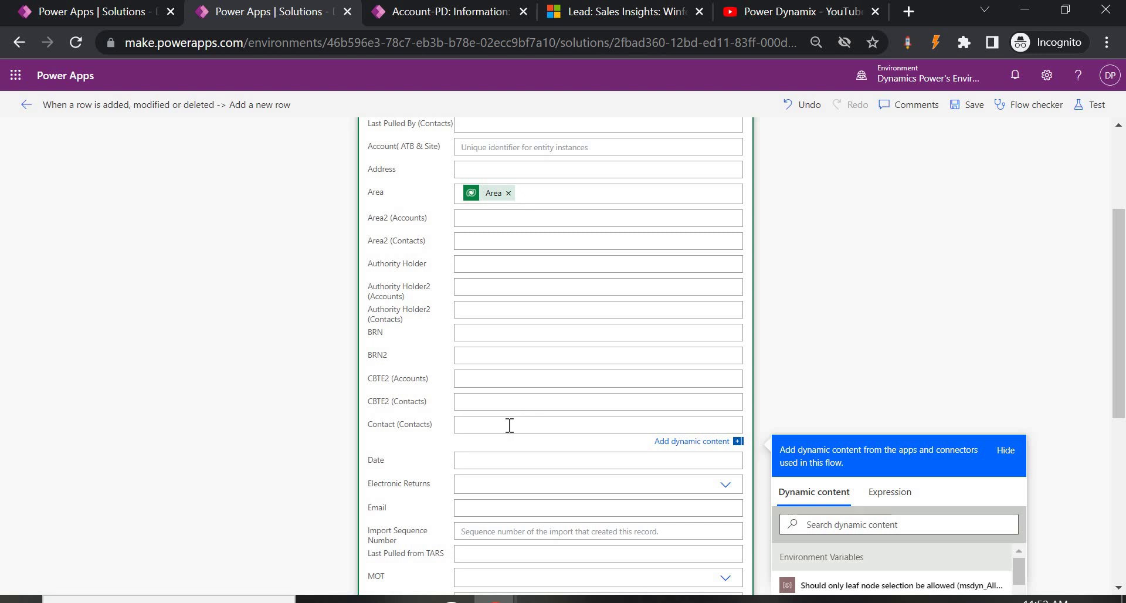
Open the contact linked to the Account-PD record and look up its entity name with the Power Pane's Entity Info
{"action": "left_click_drag", "start_coordinate": [366, 424], "coordinate": [421, 426]}
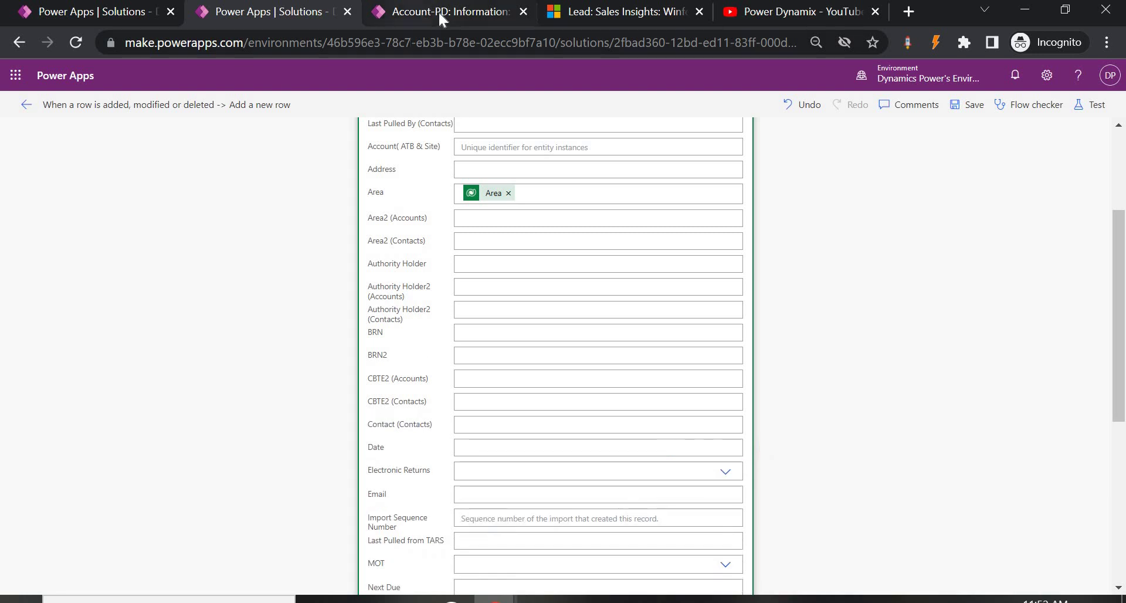
{"action": "left_click", "coordinate": [439, 12]}
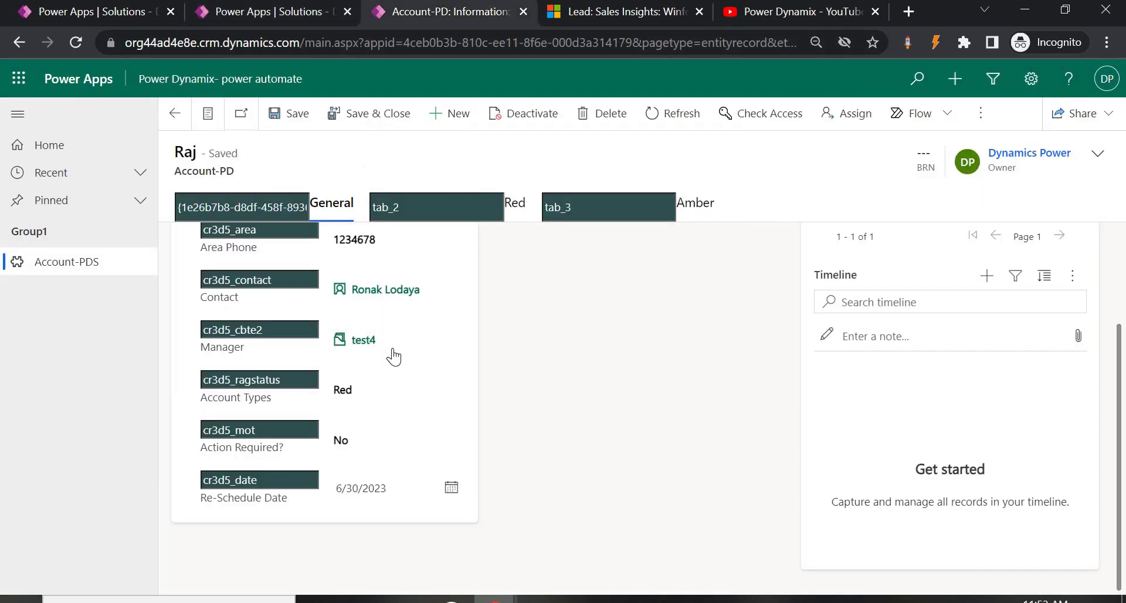
{"action": "left_click", "coordinate": [382, 289], "text": "ctrl"}
{"action": "left_click", "coordinate": [500, 9]}
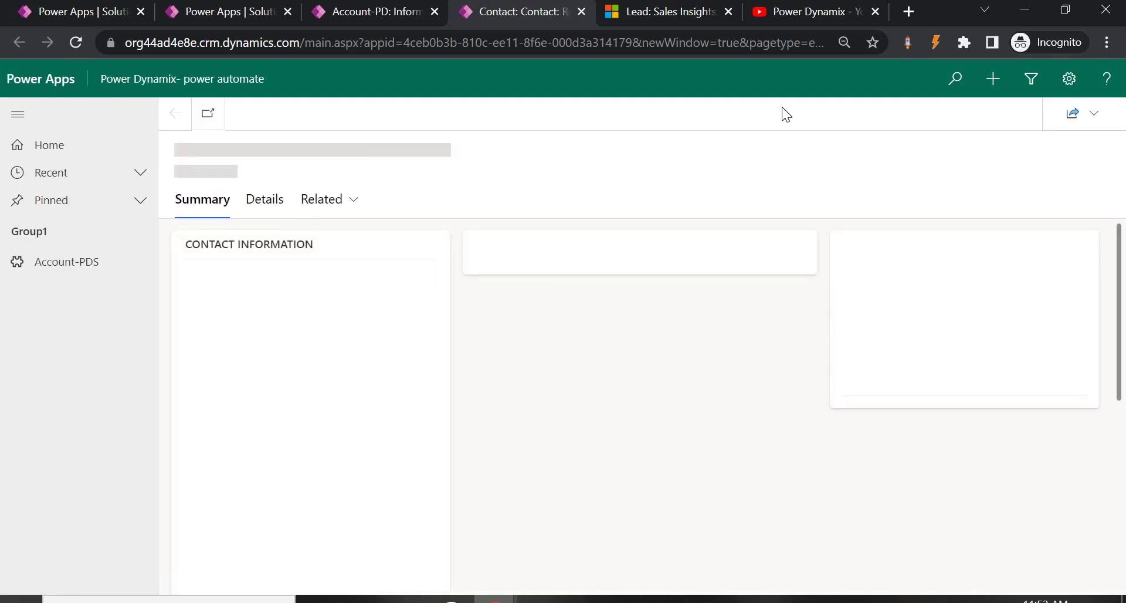
{"action": "left_click", "coordinate": [936, 42]}
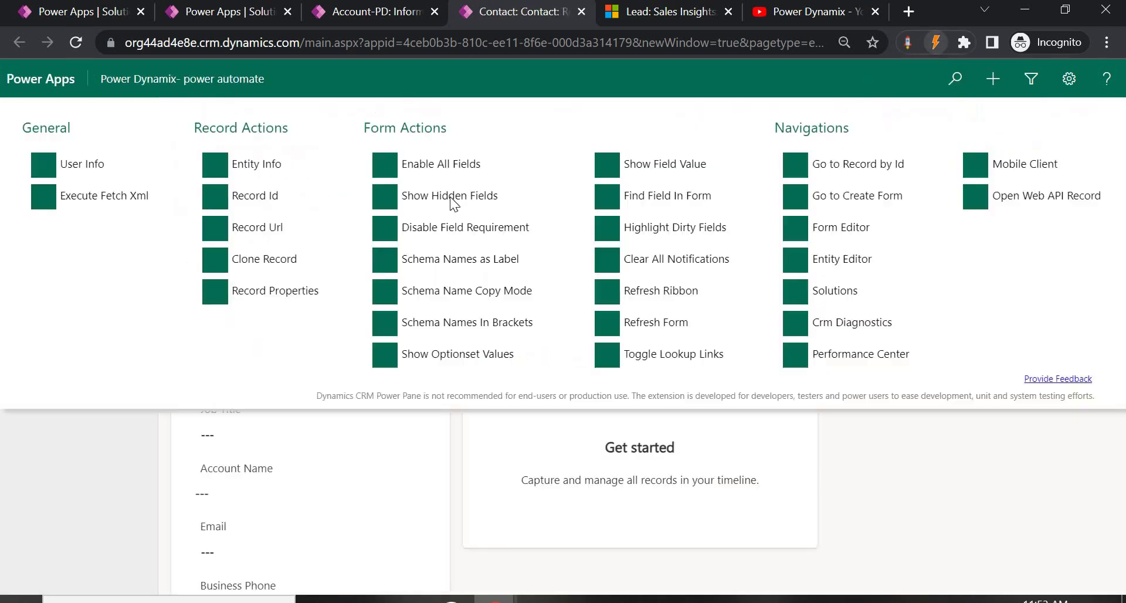
{"action": "left_click", "coordinate": [277, 166]}
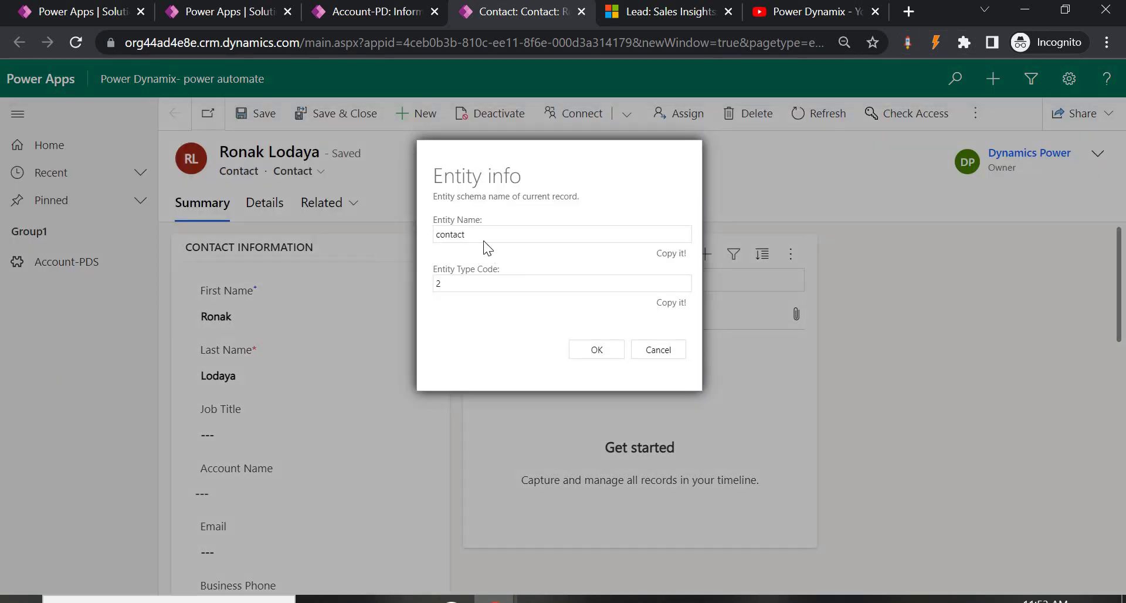
{"action": "left_click_drag", "start_coordinate": [436, 234], "coordinate": [505, 229]}
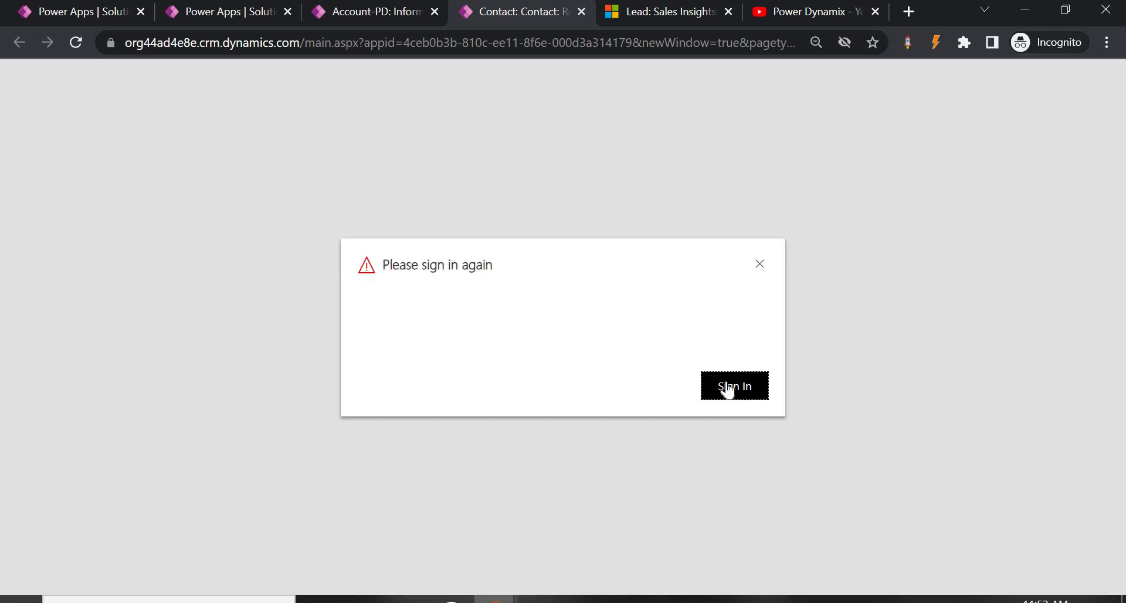
{"action": "left_click", "coordinate": [727, 389]}
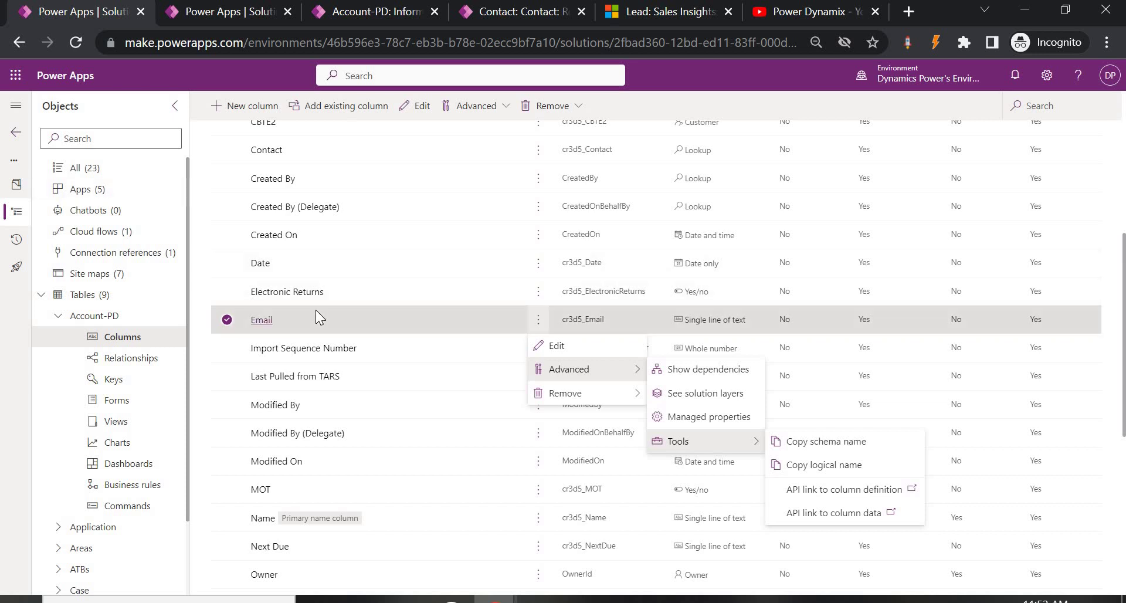
Open the Account-PD table's overview in the solution and view the tools for copying its set, schema and logical names
{"action": "scroll", "coordinate": [316, 317], "scroll_direction": "up", "scroll_amount": 6}
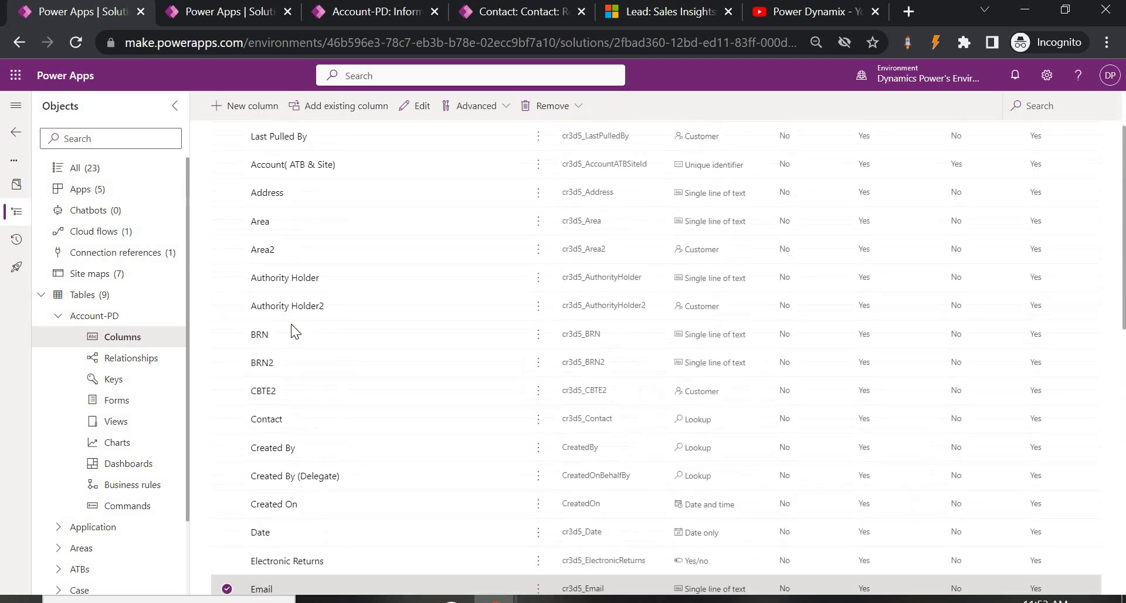
{"action": "left_click", "coordinate": [95, 317]}
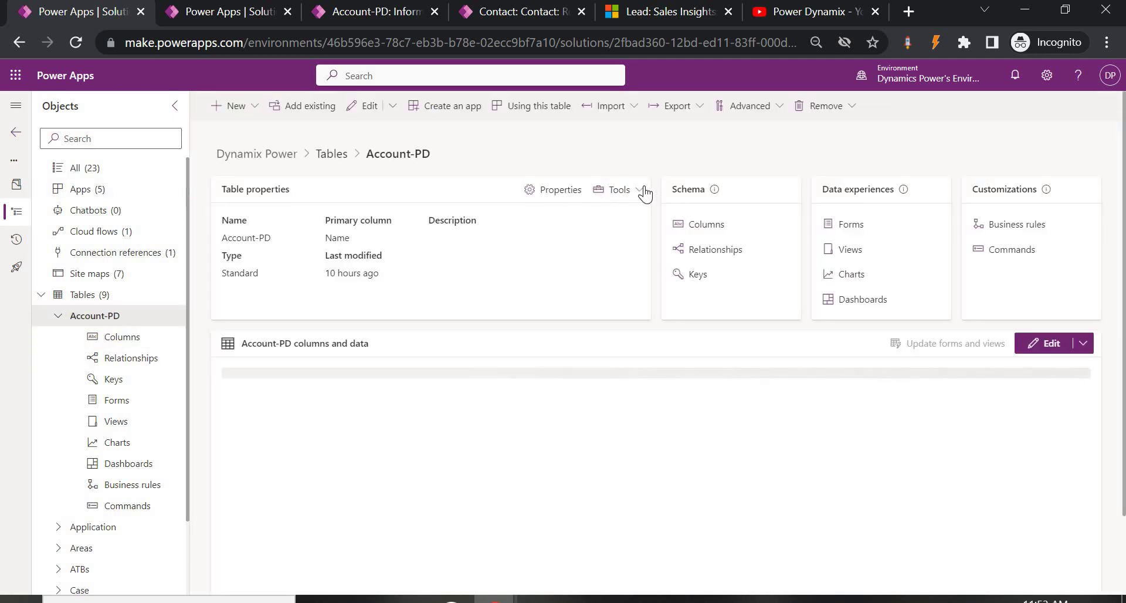
{"action": "left_click", "coordinate": [641, 190]}
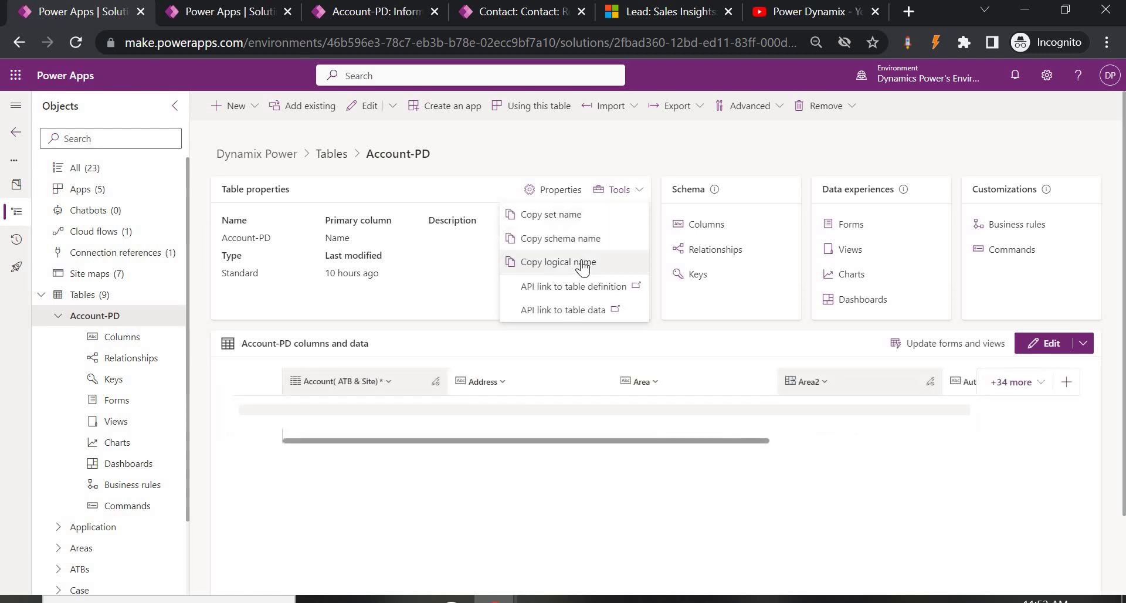
{"action": "left_click", "coordinate": [378, 14]}
Return to the flow and enter contacts in the Contact (Contacts) field of the "Add a new row" action
{"action": "left_click", "coordinate": [225, 14]}
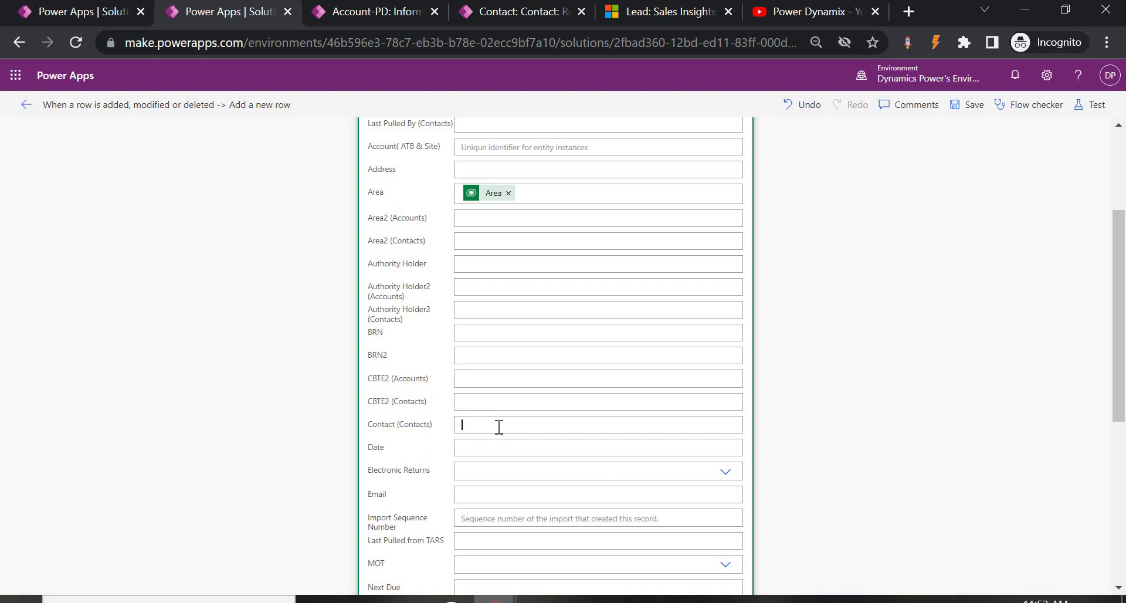
{"action": "type", "text": "contact"}
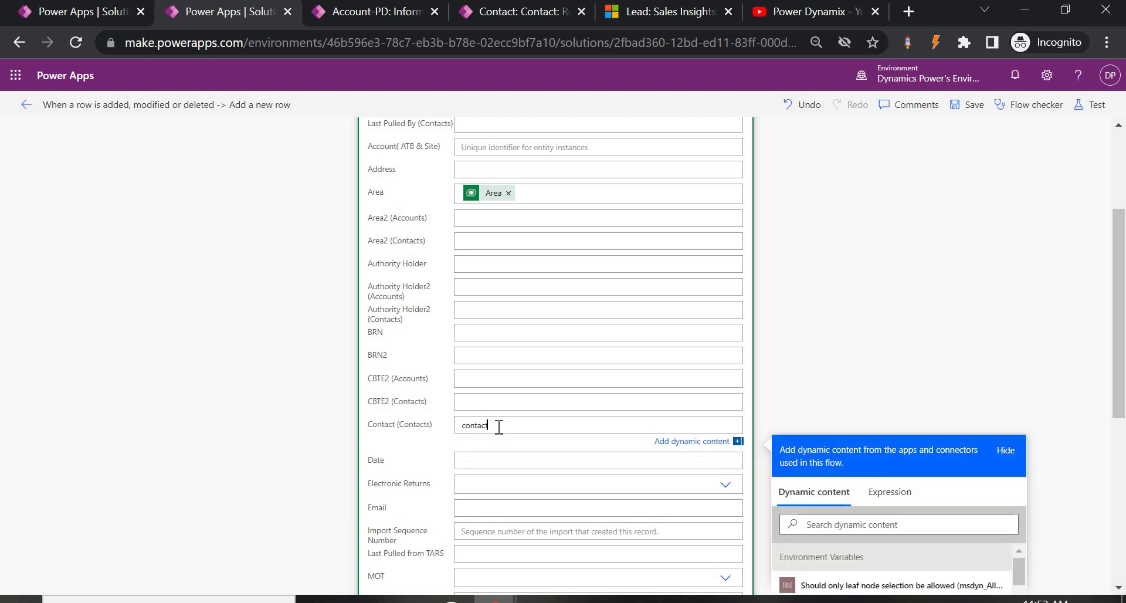
{"action": "type", "text": "s"}
{"action": "left_click_drag", "start_coordinate": [460, 427], "coordinate": [495, 425]}
{"action": "left_click", "coordinate": [503, 426]}
View the Power Platform admin center, close it, and open the environment's advanced settings in a separate tab
{"action": "left_click", "coordinate": [1047, 75]}
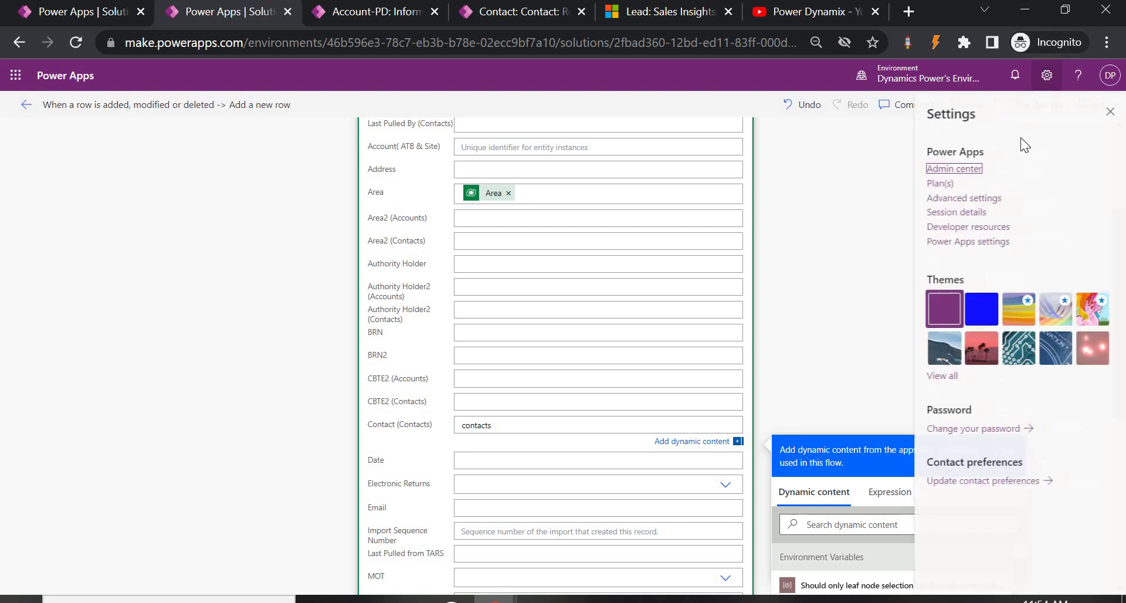
{"action": "left_click", "coordinate": [955, 169]}
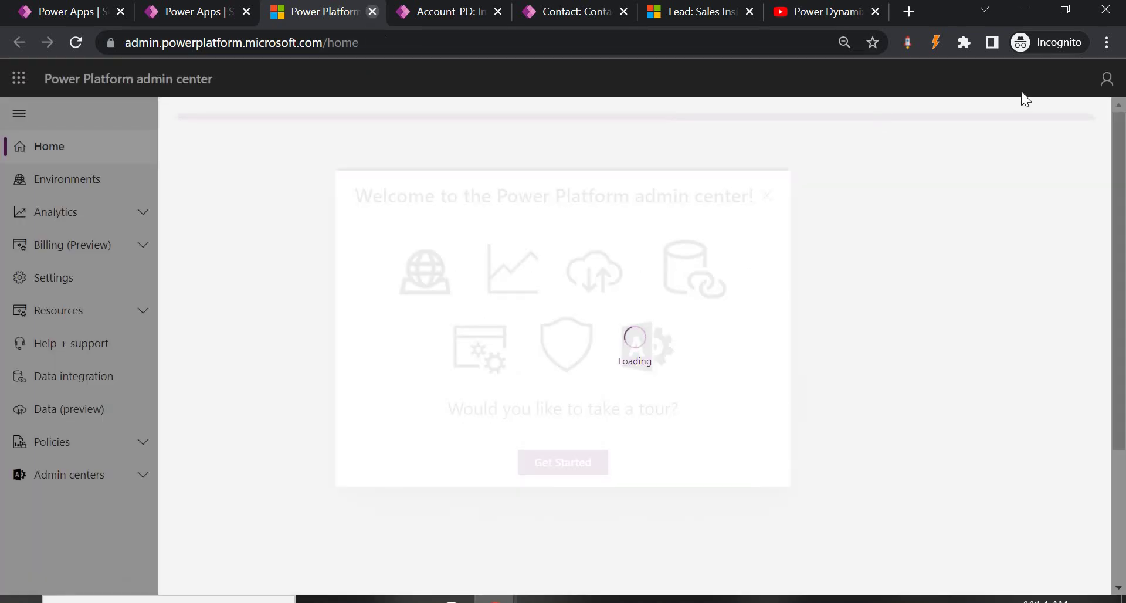
{"action": "left_click", "coordinate": [373, 12]}
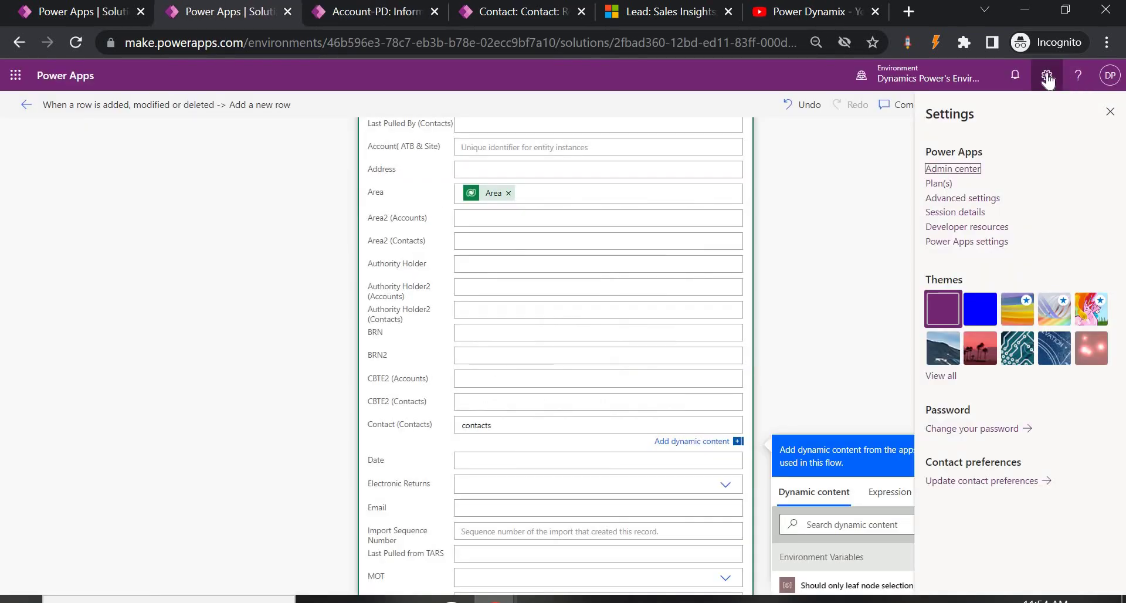
{"action": "left_click", "coordinate": [1048, 76]}
{"action": "left_click", "coordinate": [1047, 76]}
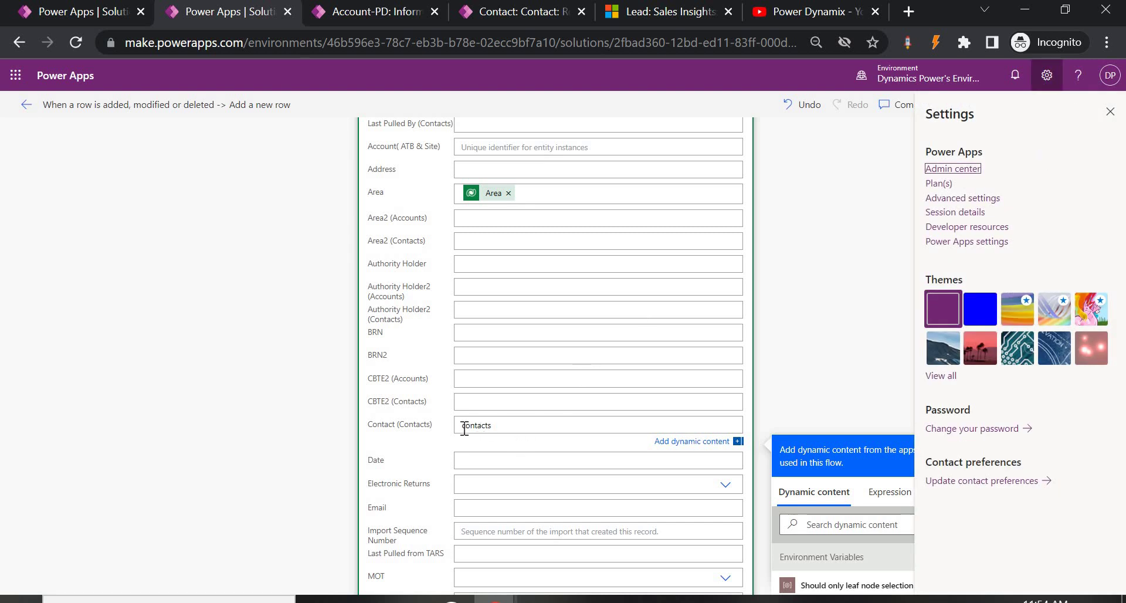
{"action": "left_click", "coordinate": [961, 199]}
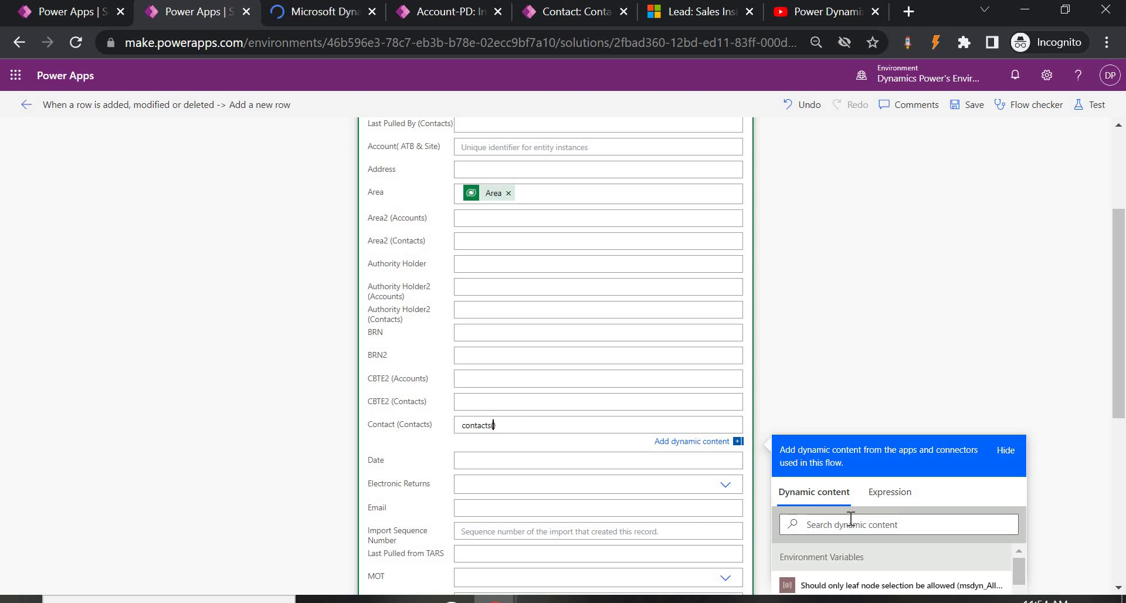
Complete the Contact (Contacts) field as contacts() with the dynamic Contact (Value) inside the parentheses, and save the flow
{"action": "scroll", "coordinate": [868, 372], "scroll_direction": "down", "scroll_amount": 3}
{"action": "scroll", "coordinate": [854, 463], "scroll_direction": "down", "scroll_amount": 5}
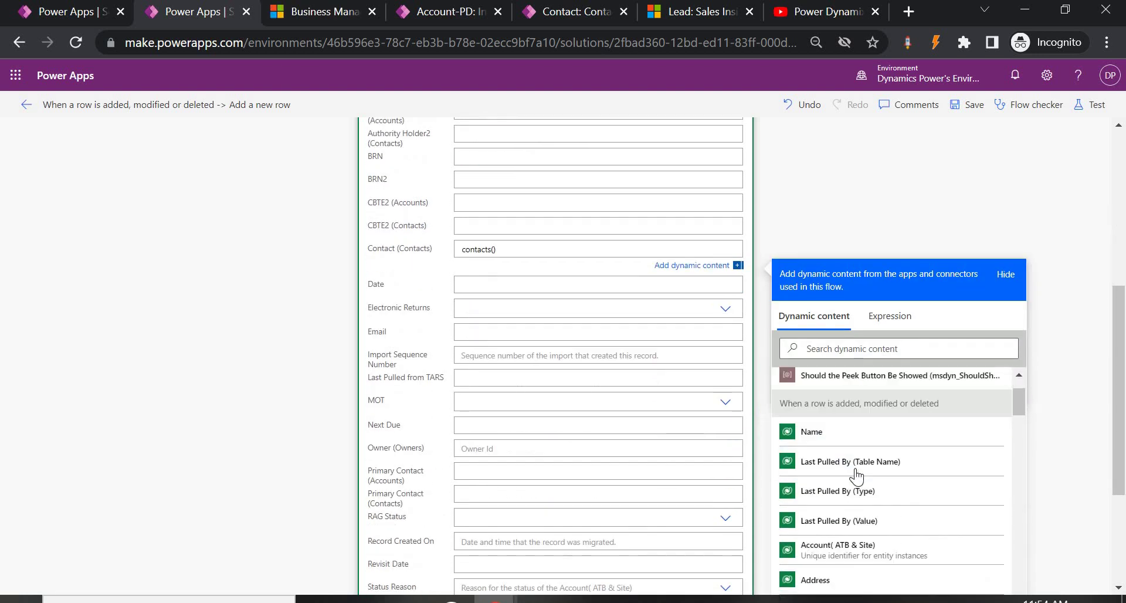
{"action": "scroll", "coordinate": [858, 532], "scroll_direction": "down", "scroll_amount": 6}
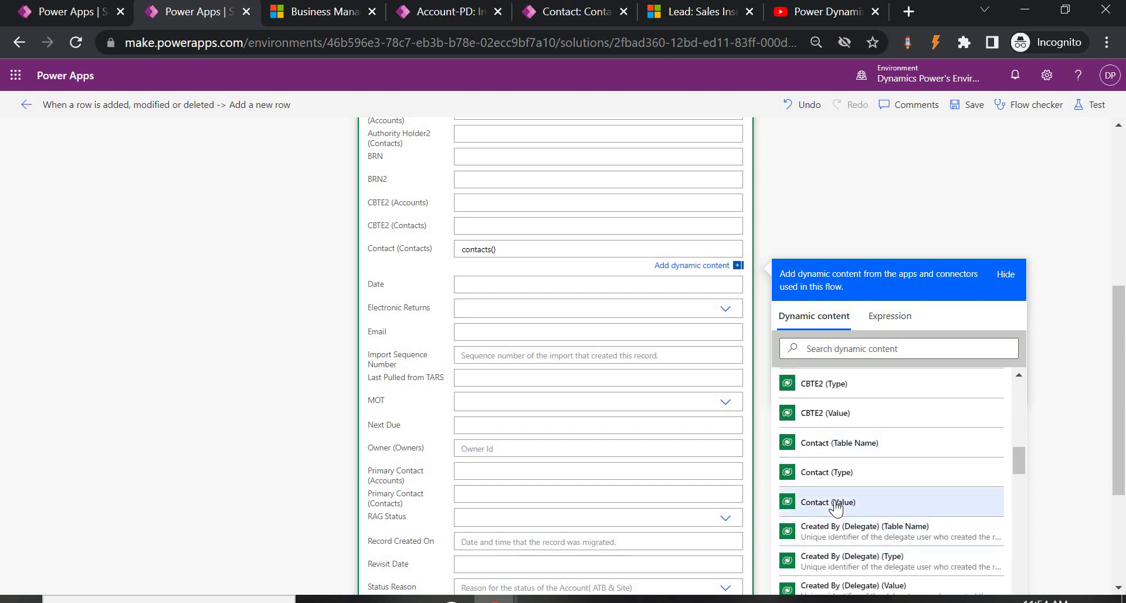
{"action": "left_click", "coordinate": [839, 504]}
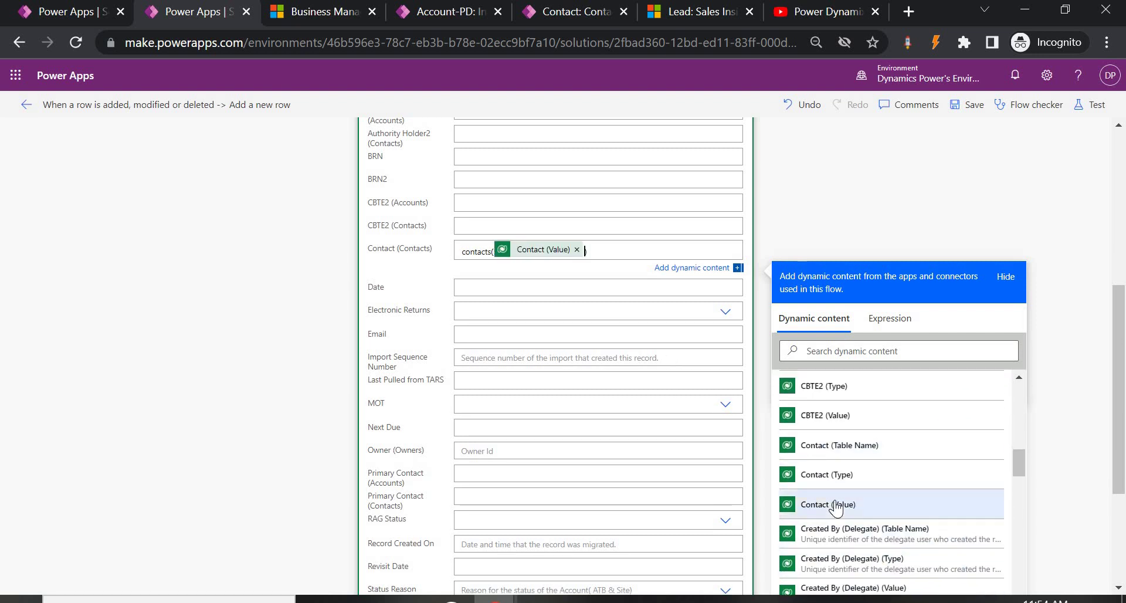
{"action": "left_click", "coordinate": [974, 108]}
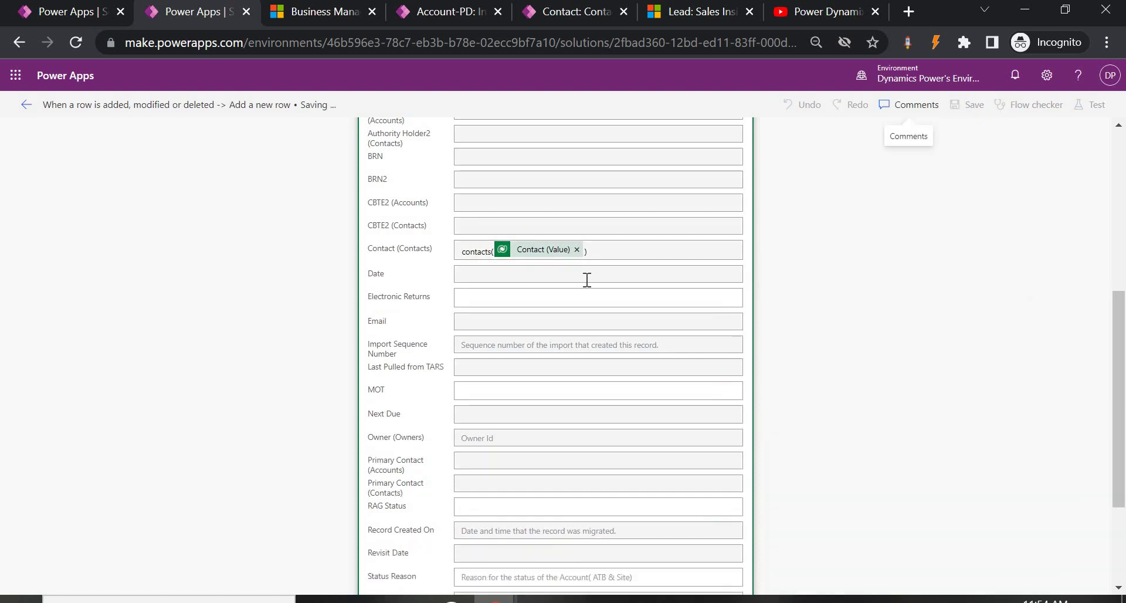
Review the fields mapped in the "Add a new row" action against those on the Account-PD record
{"action": "scroll", "coordinate": [586, 279], "scroll_direction": "up", "scroll_amount": 6}
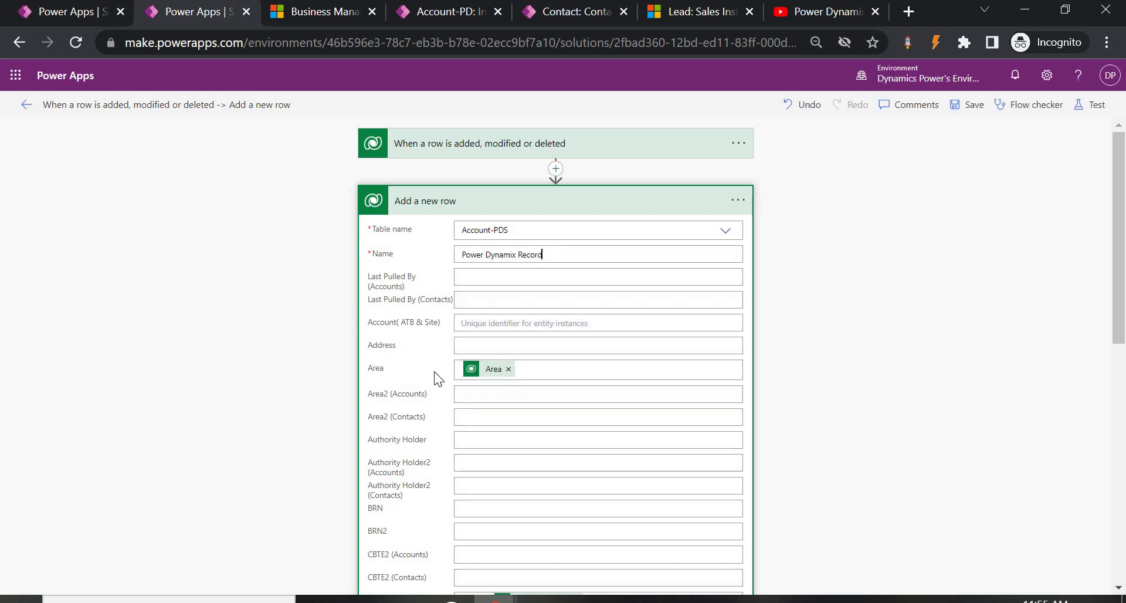
{"action": "scroll", "coordinate": [541, 383], "scroll_direction": "down", "scroll_amount": 5}
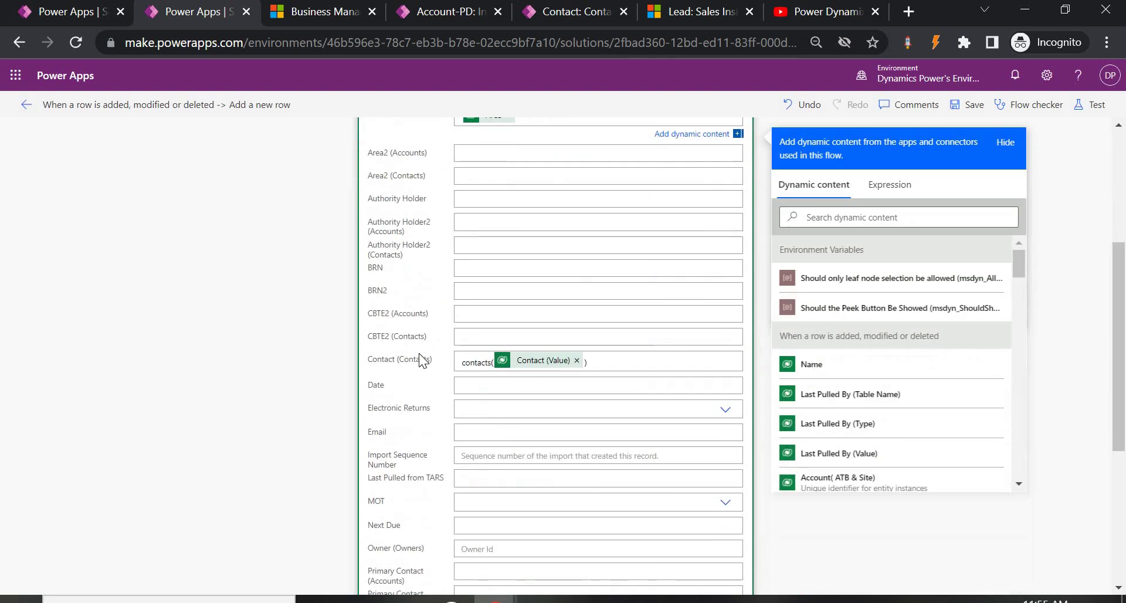
{"action": "left_click", "coordinate": [296, 11]}
{"action": "left_click", "coordinate": [436, 14]}
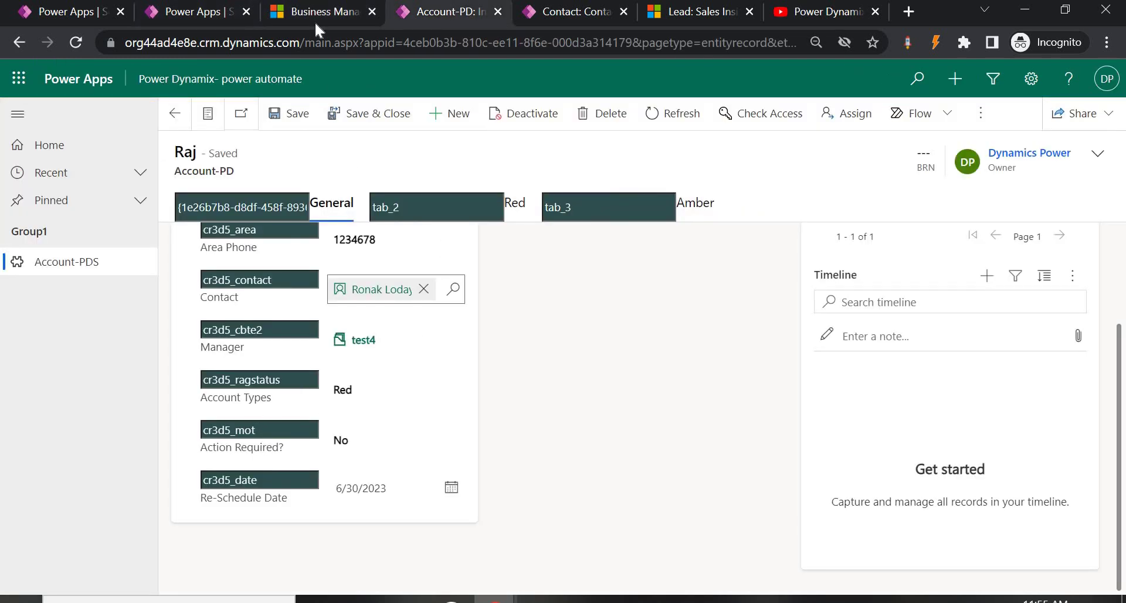
{"action": "left_click", "coordinate": [216, 11]}
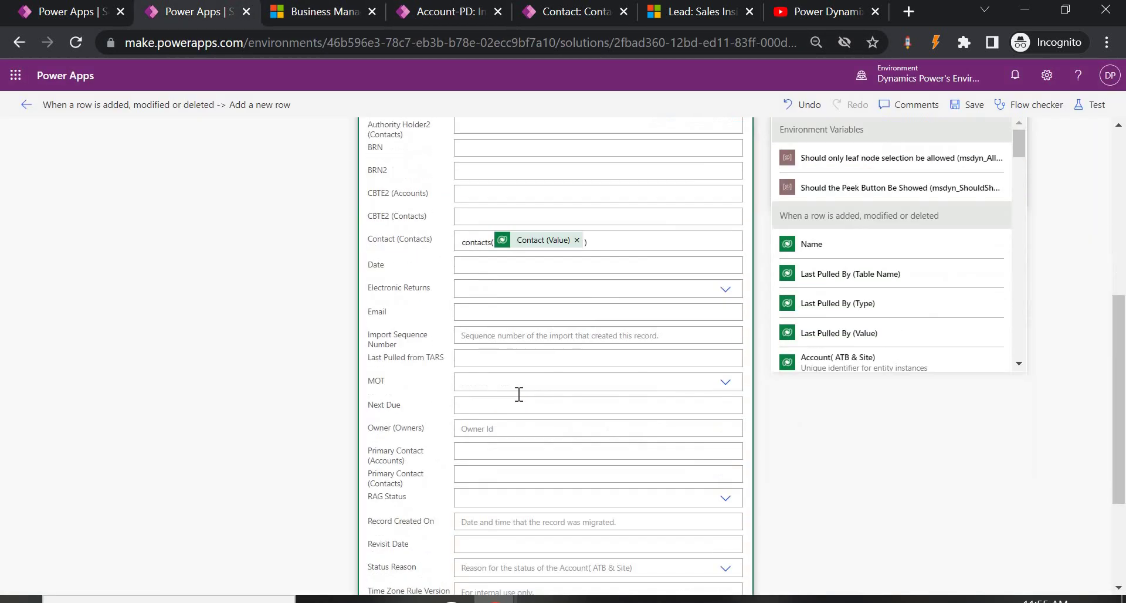
{"action": "scroll", "coordinate": [519, 395], "scroll_direction": "down", "scroll_amount": 1}
{"action": "scroll", "coordinate": [517, 394], "scroll_direction": "up", "scroll_amount": 7}
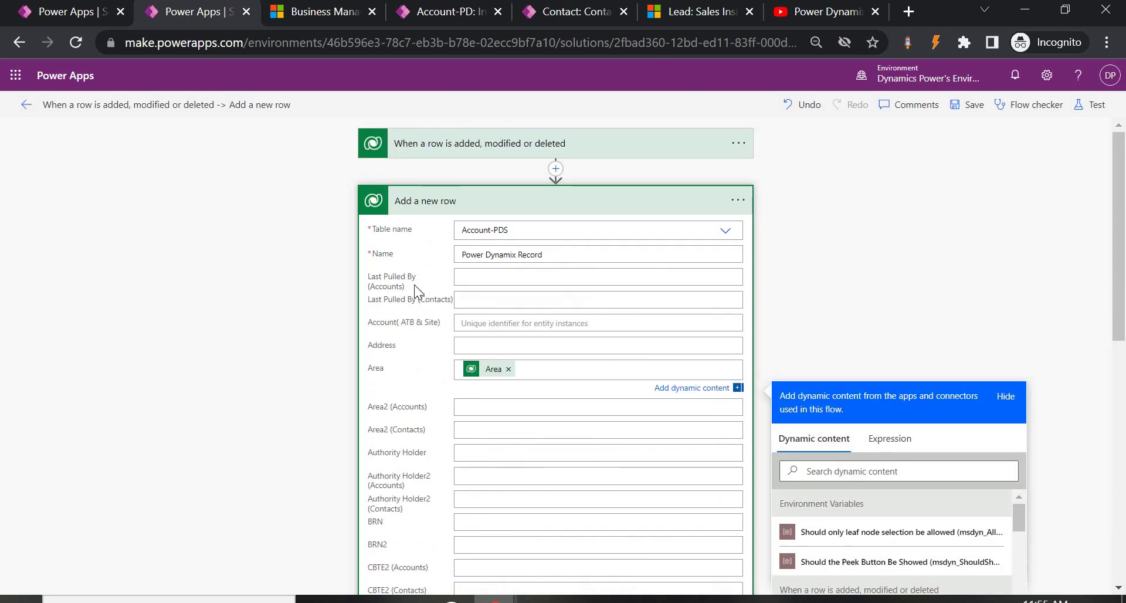
Check the schema name of the Account-PD record's Account Types field and set the action's RAG Status to Amber
{"action": "left_click", "coordinate": [312, 13]}
{"action": "left_click", "coordinate": [448, 13]}
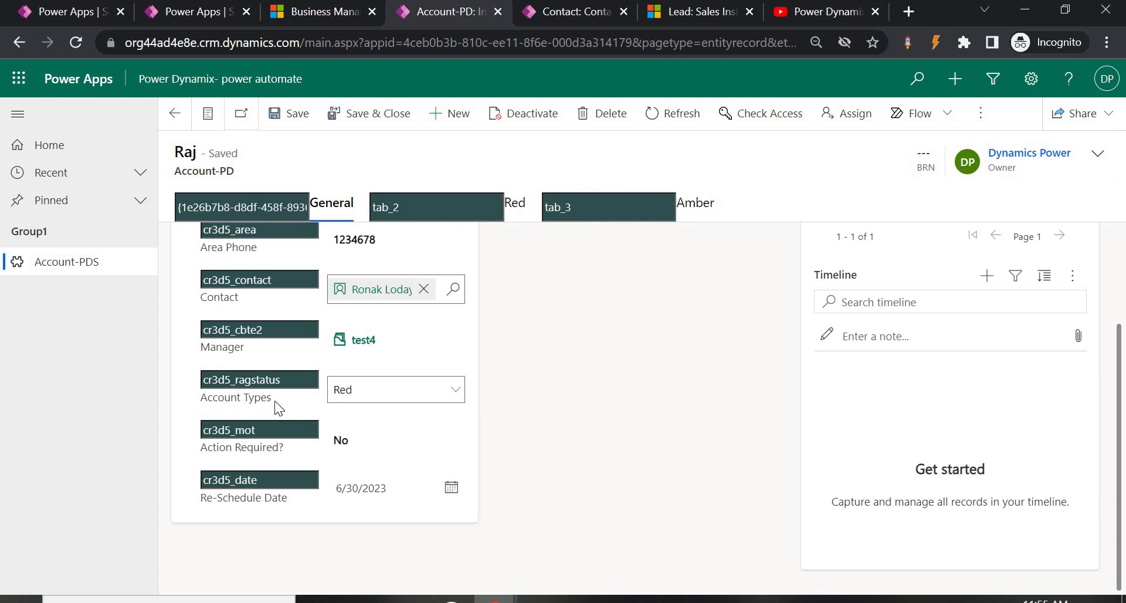
{"action": "double_click", "coordinate": [242, 379]}
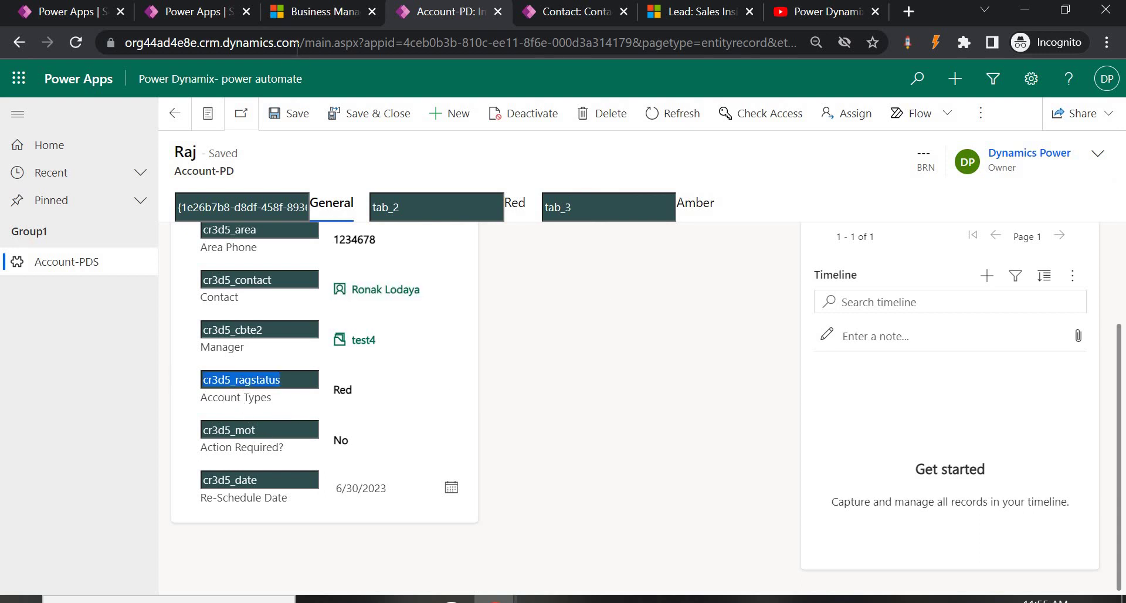
{"action": "left_click", "coordinate": [212, 17]}
{"action": "scroll", "coordinate": [501, 420], "scroll_direction": "down", "scroll_amount": 10}
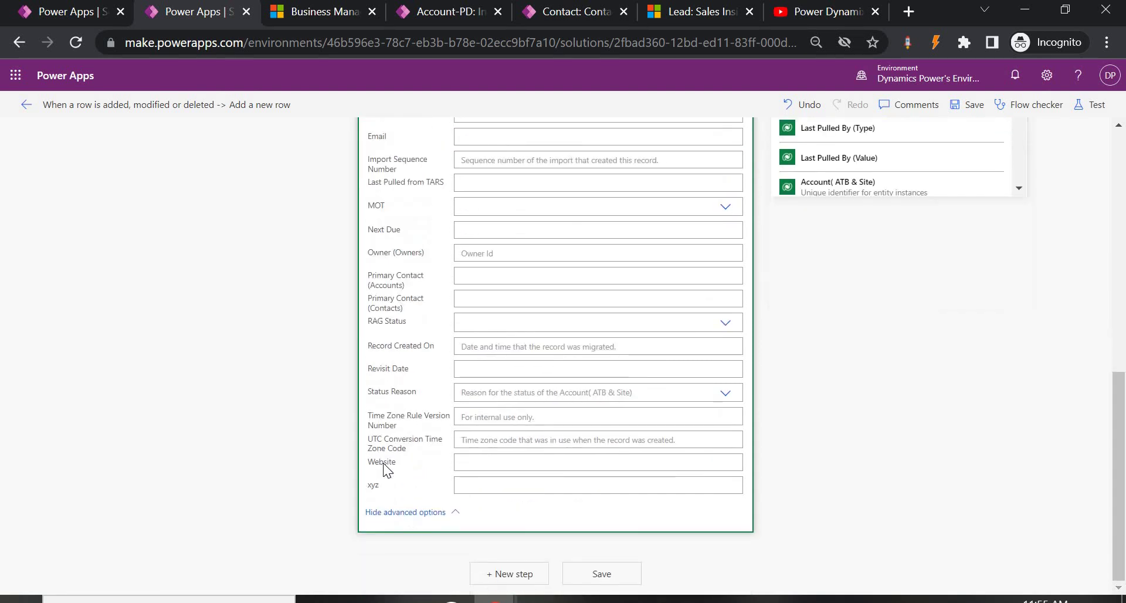
{"action": "left_click", "coordinate": [502, 324]}
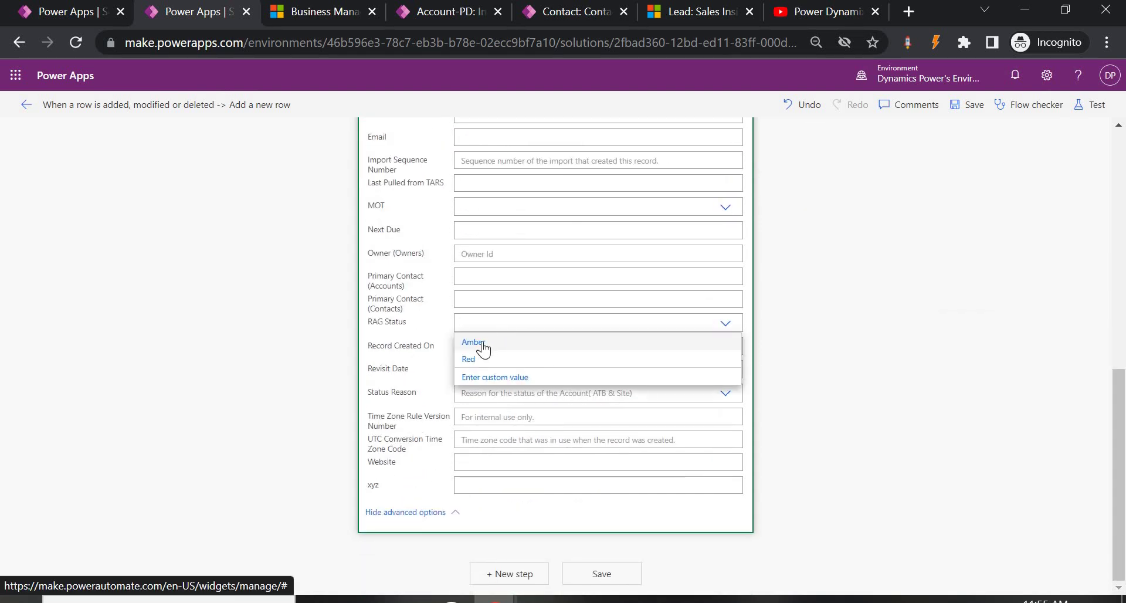
{"action": "left_click", "coordinate": [483, 342]}
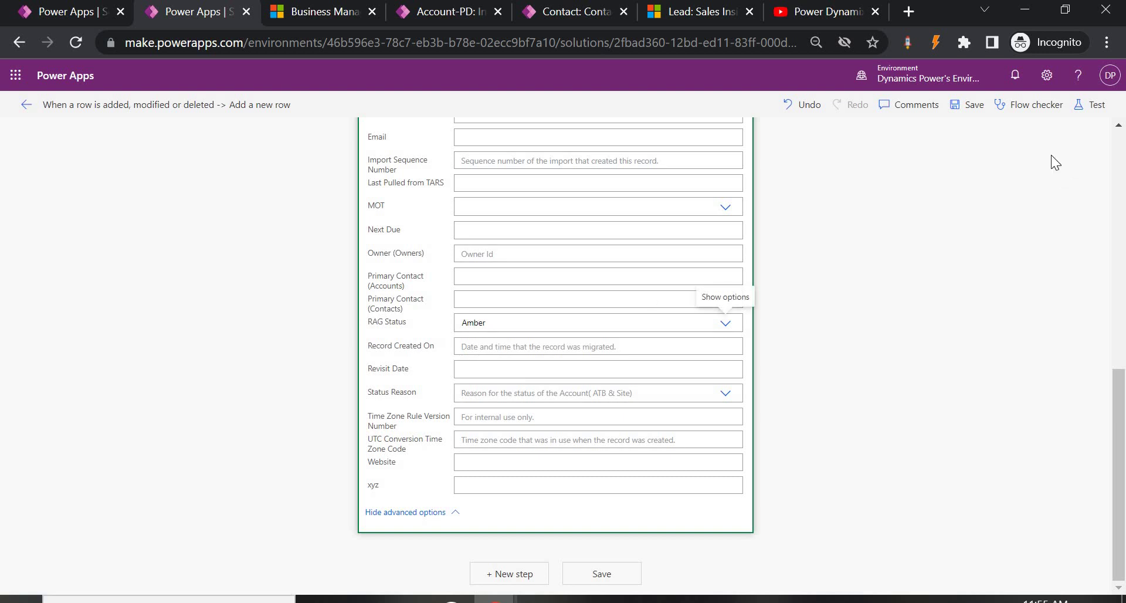
Save the flow and test it automatically with a recently used trigger, choosing the failed run
{"action": "left_click", "coordinate": [975, 97]}
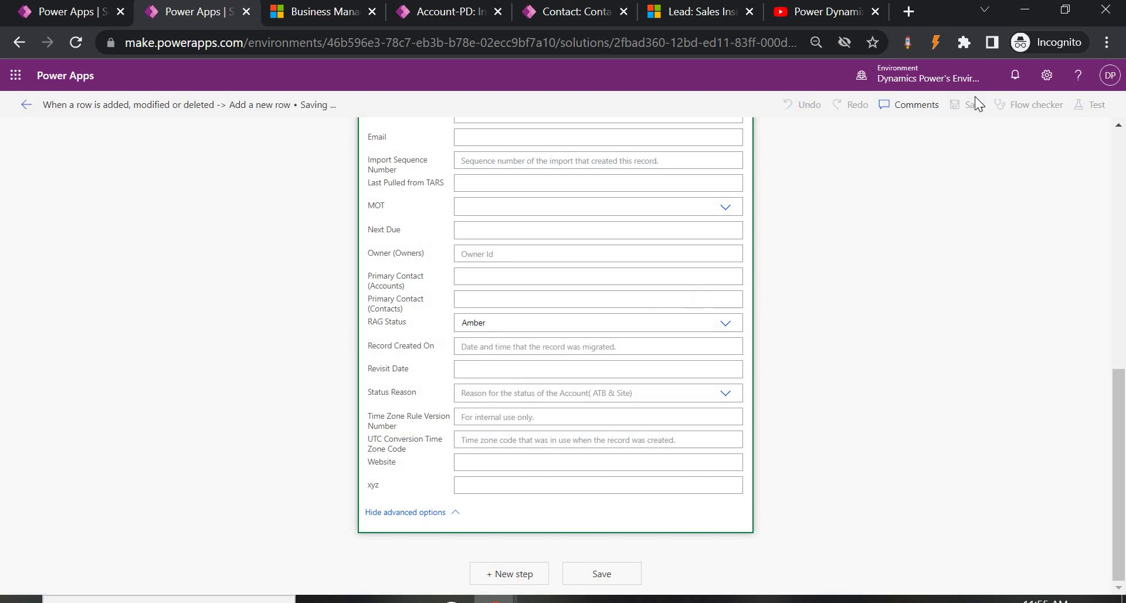
{"action": "left_click", "coordinate": [1094, 106]}
{"action": "left_click", "coordinate": [920, 173]}
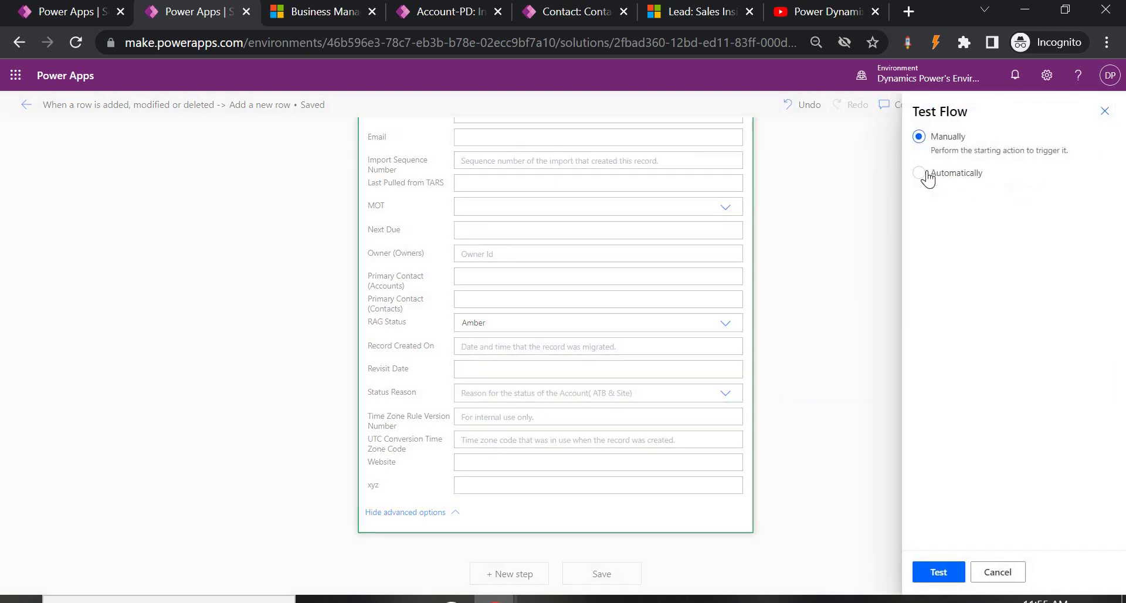
{"action": "left_click", "coordinate": [941, 197]}
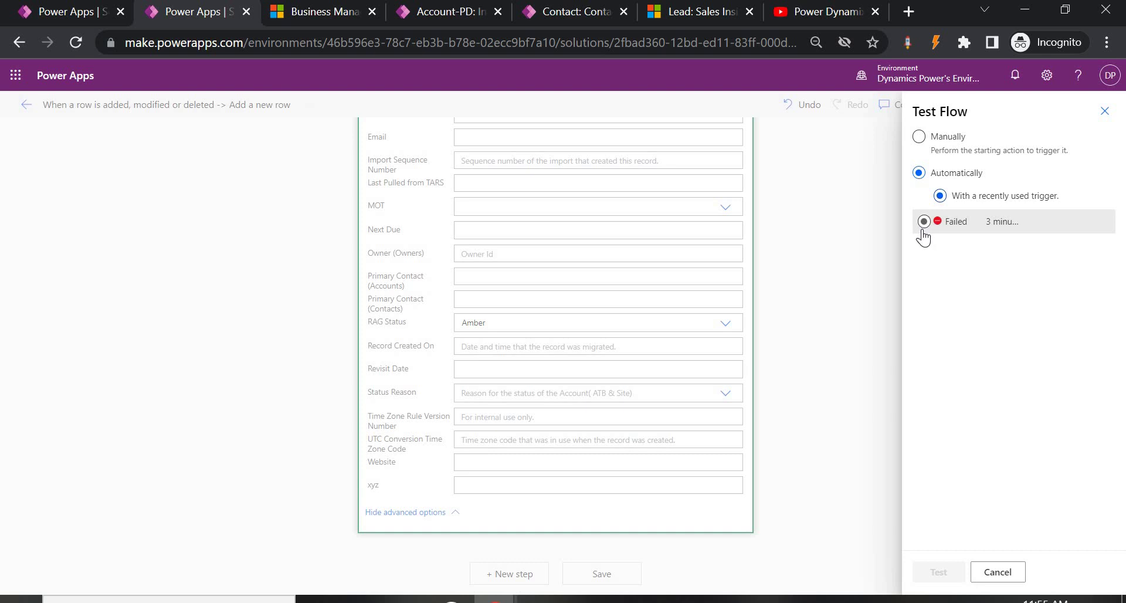
{"action": "left_click", "coordinate": [924, 221]}
{"action": "left_click", "coordinate": [946, 577]}
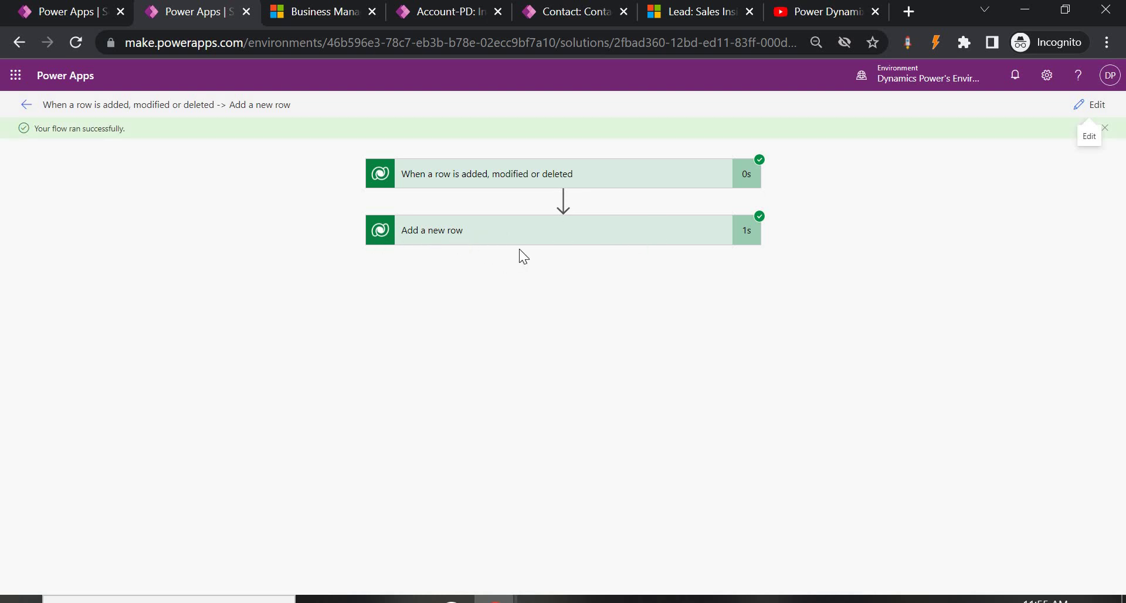
Review the full inputs of the run's "Add a new row" action and open the resulting Power Dynamix Record in Account-PDS to check its fields
{"action": "left_click", "coordinate": [511, 227]}
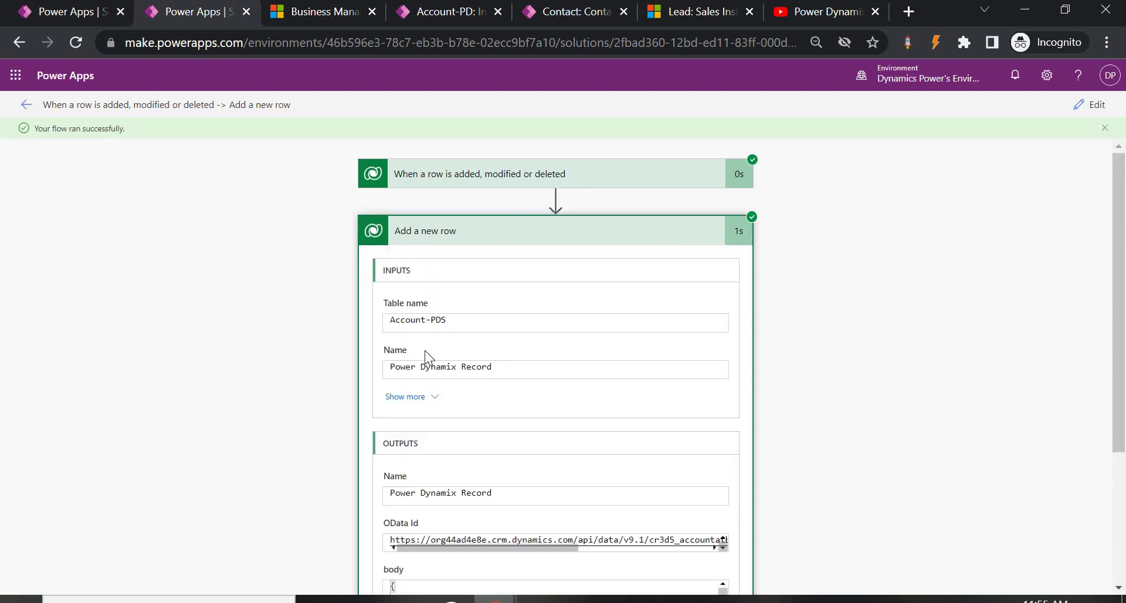
{"action": "left_click", "coordinate": [433, 397]}
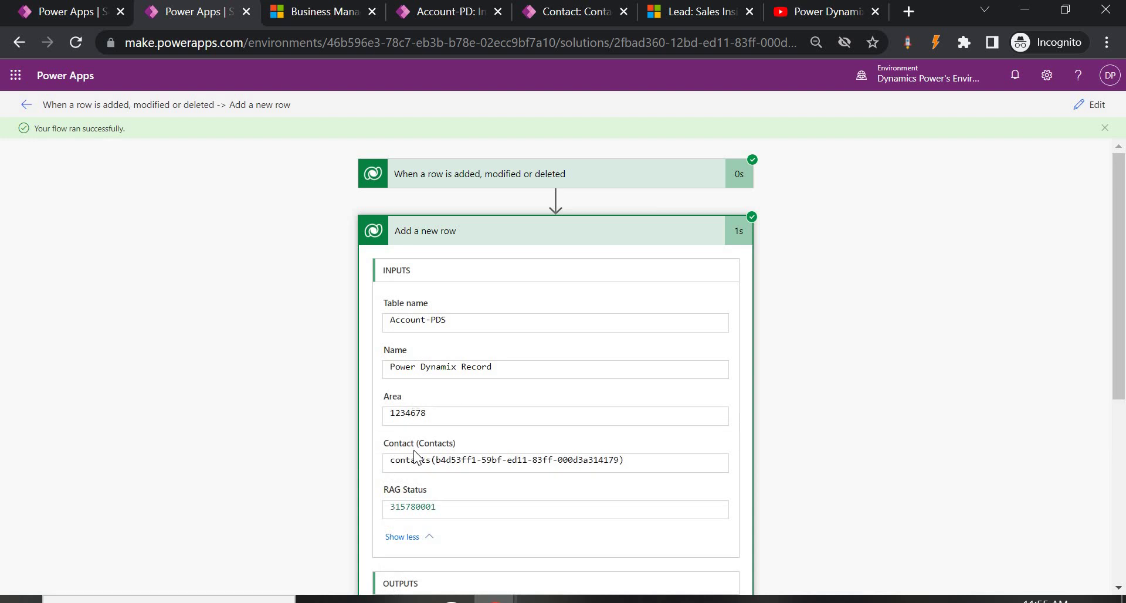
{"action": "left_click", "coordinate": [350, 24]}
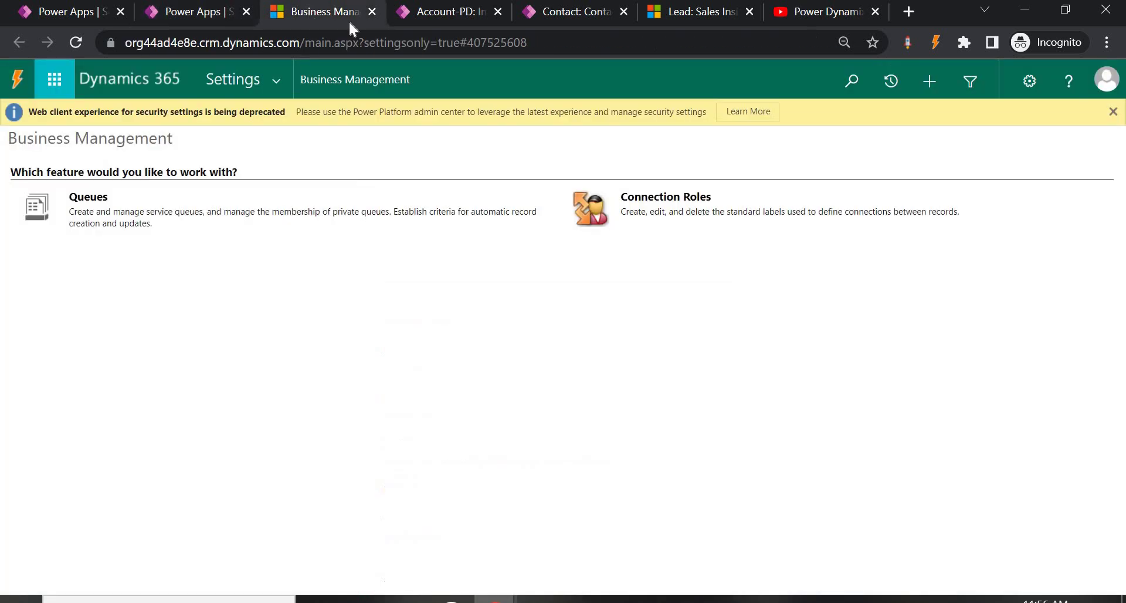
{"action": "left_click", "coordinate": [438, 17]}
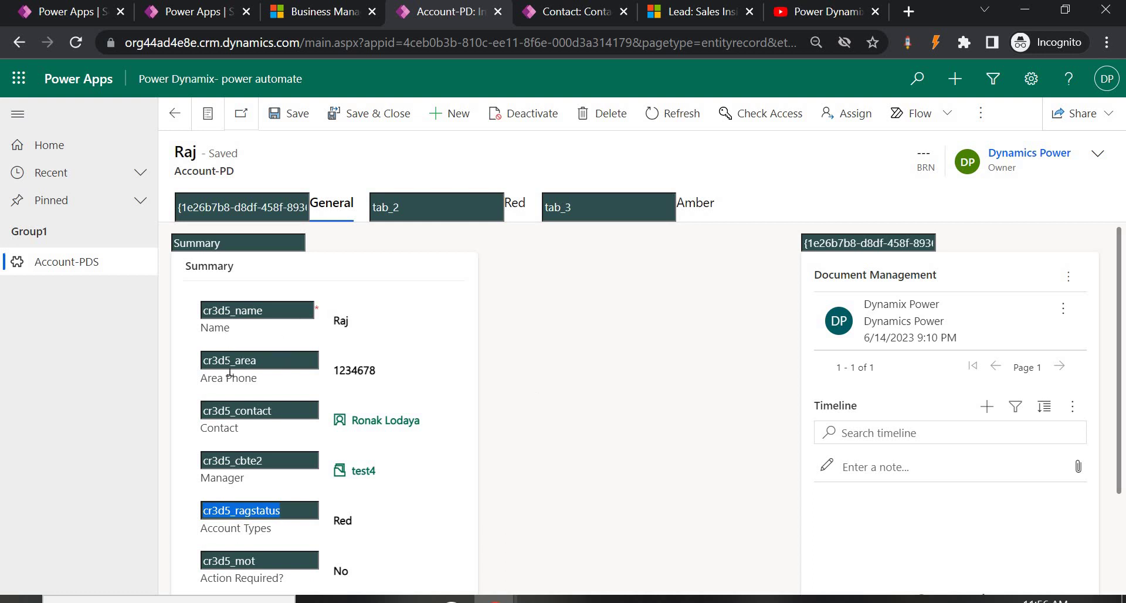
{"action": "left_click", "coordinate": [78, 264]}
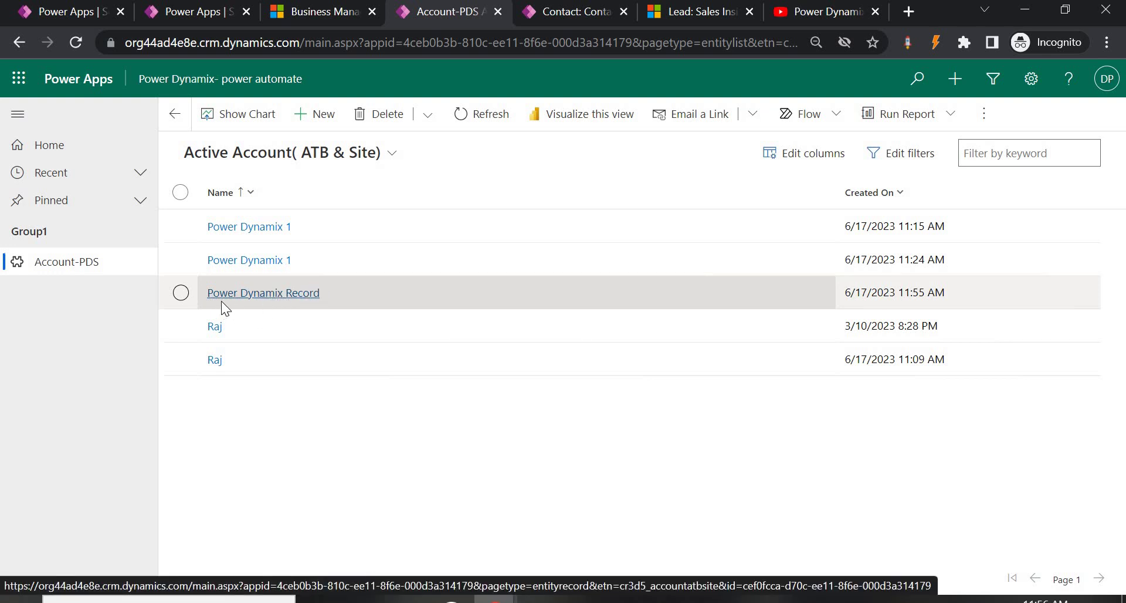
{"action": "left_click", "coordinate": [293, 301], "text": "ctrl"}
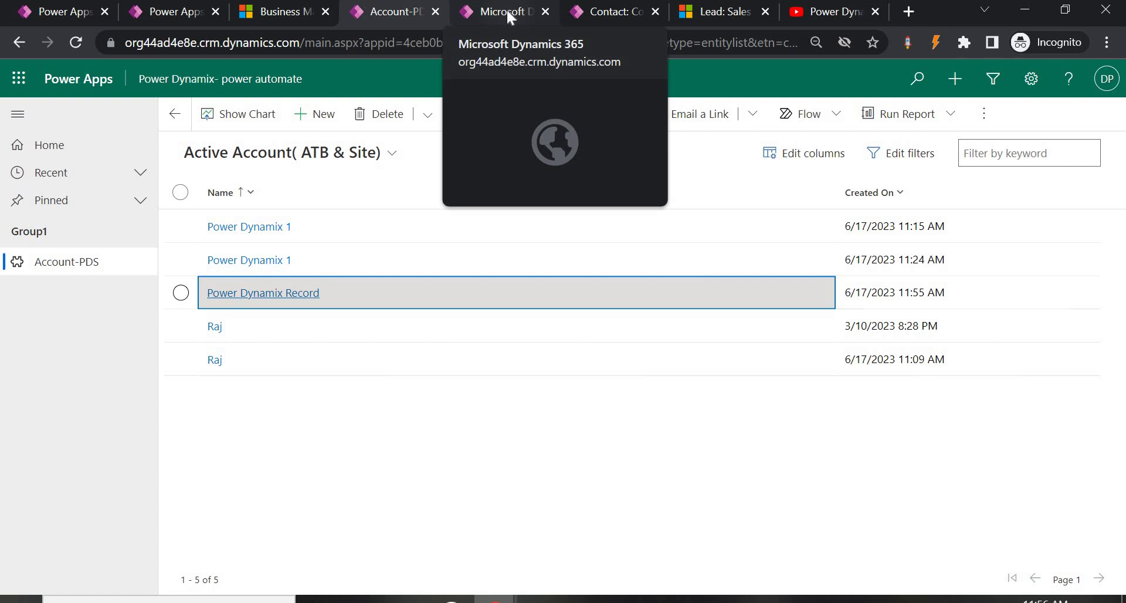
{"action": "left_click", "coordinate": [507, 10]}
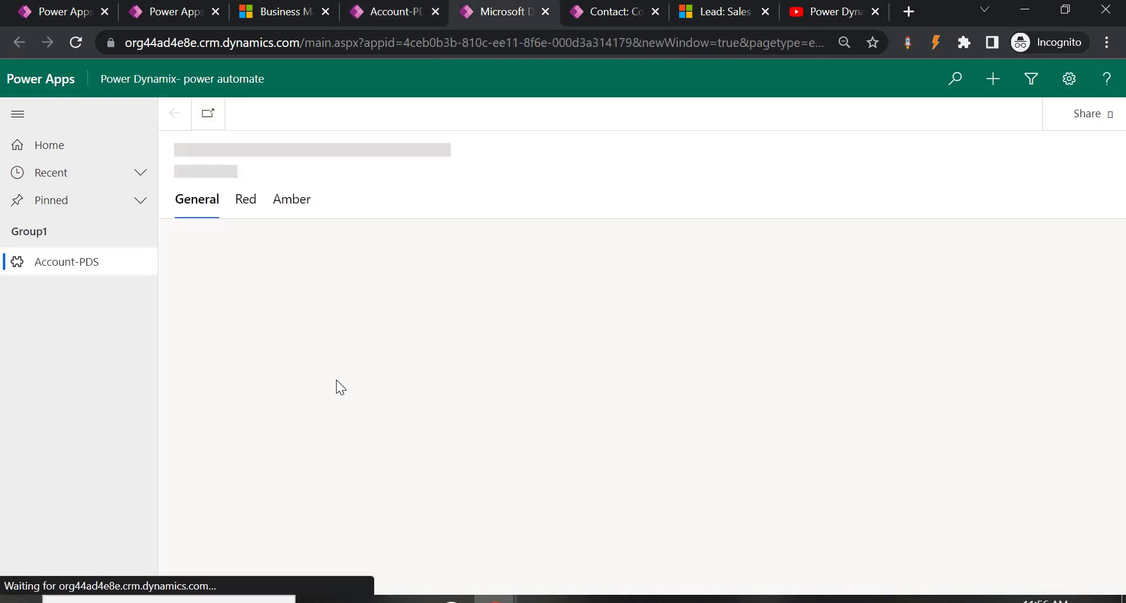
{"action": "left_click_drag", "start_coordinate": [353, 298], "coordinate": [423, 296]}
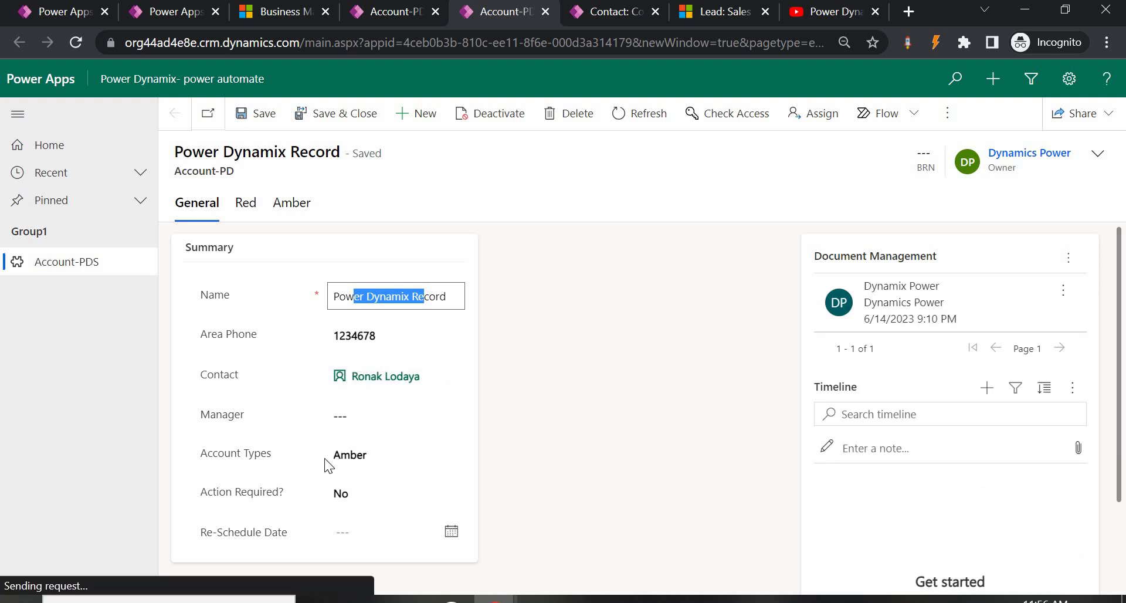
{"action": "left_click", "coordinate": [399, 460]}
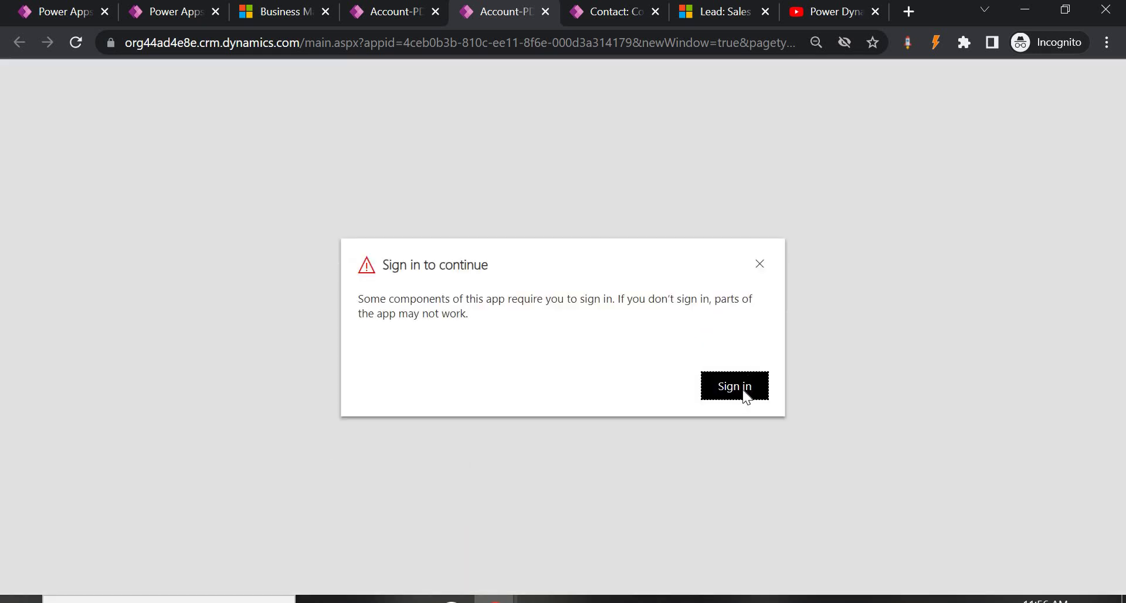
{"action": "left_click", "coordinate": [743, 392]}
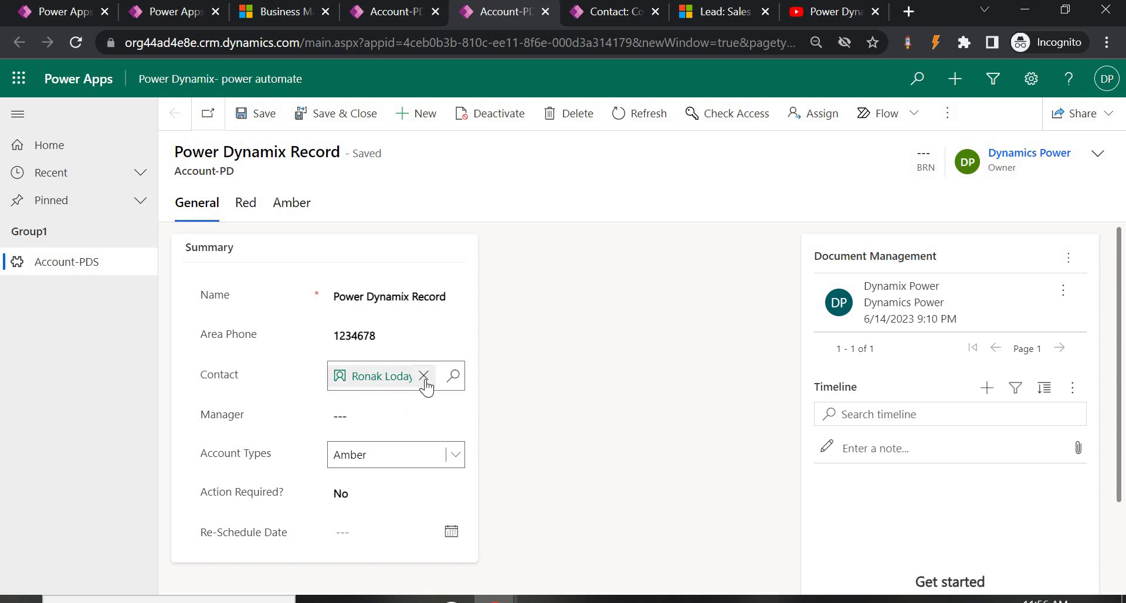
Replace the Contact on Power Dynamix Record with Test1 and open the Test1 contact record in a separate browser tab
{"action": "left_click", "coordinate": [424, 376]}
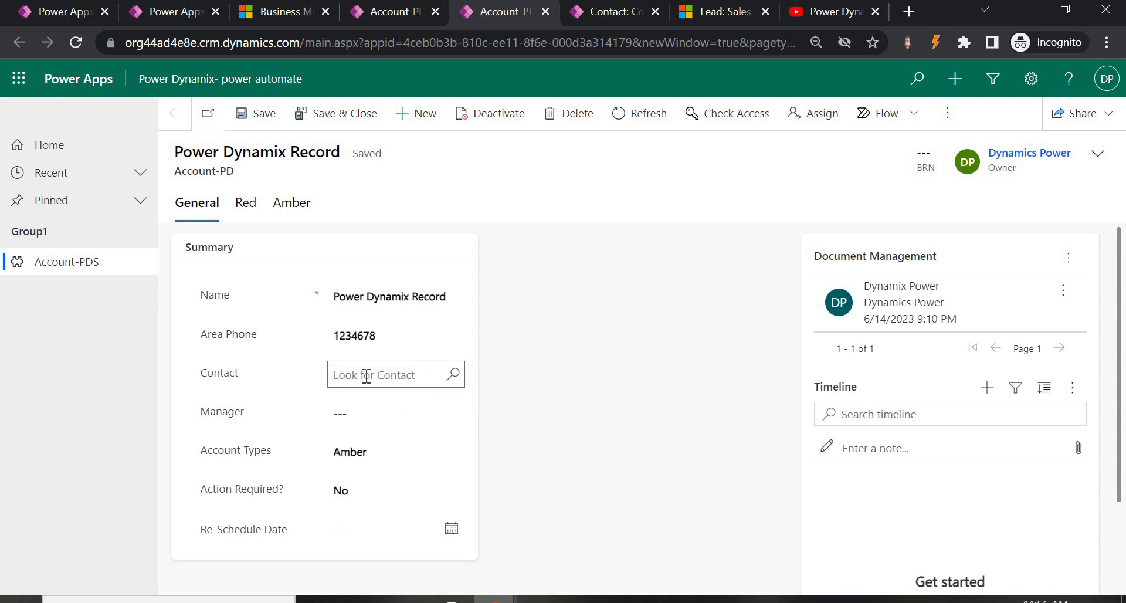
{"action": "key", "text": "Return"}
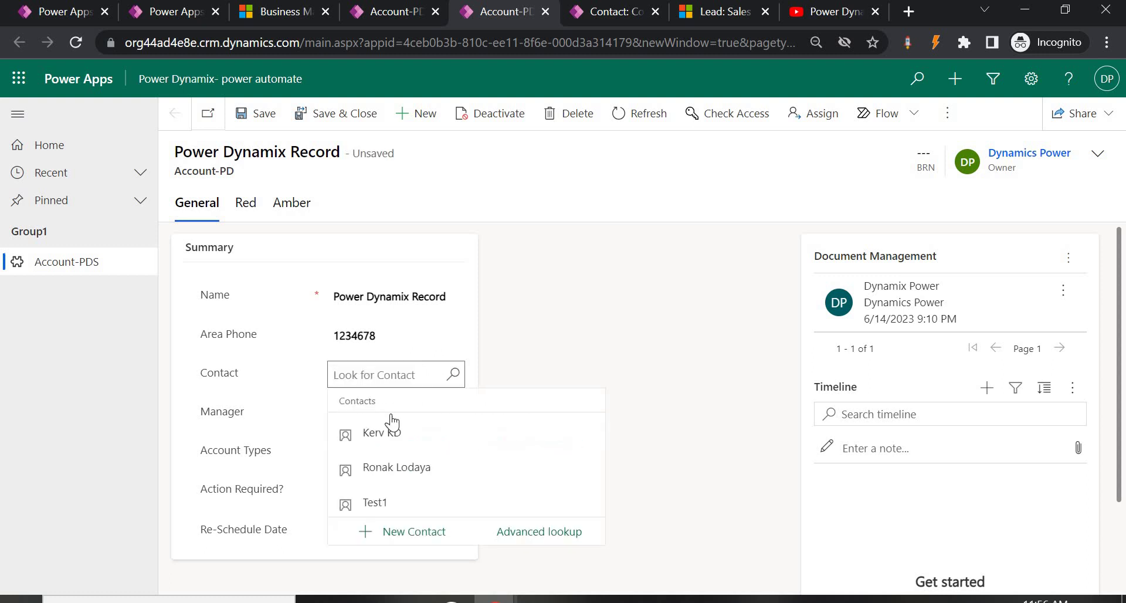
{"action": "left_click", "coordinate": [395, 503]}
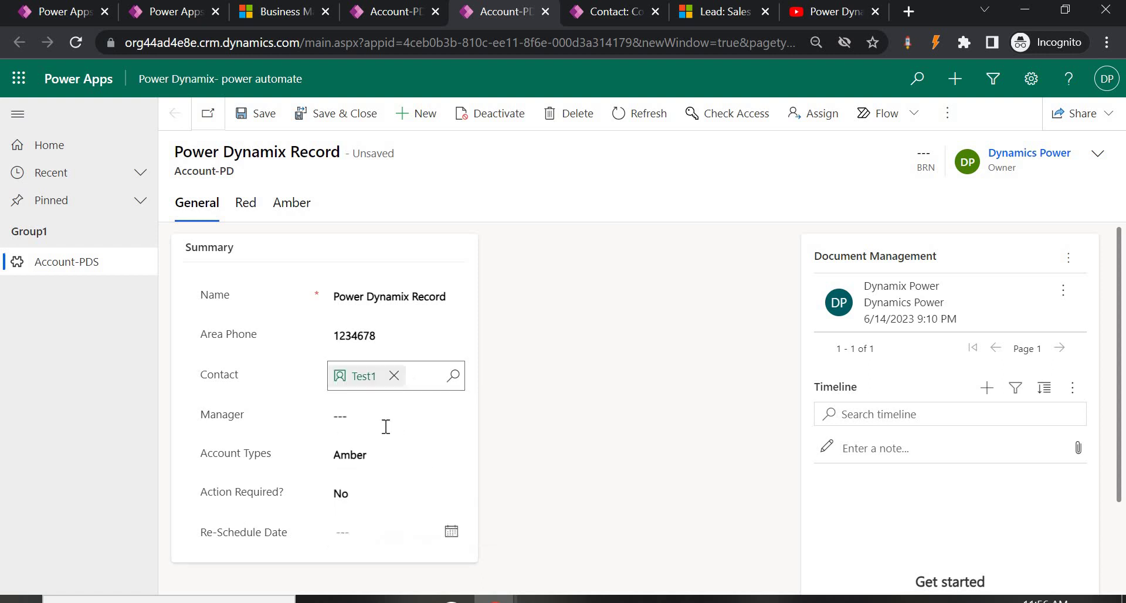
{"action": "left_click", "coordinate": [359, 378], "text": "ctrl"}
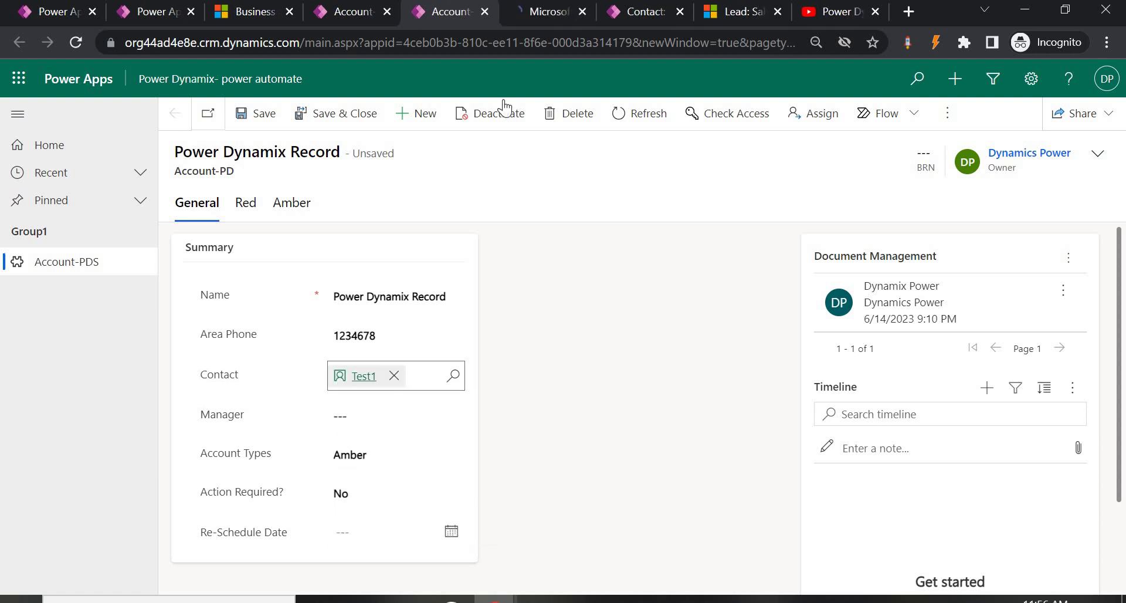
{"action": "left_click", "coordinate": [533, 13]}
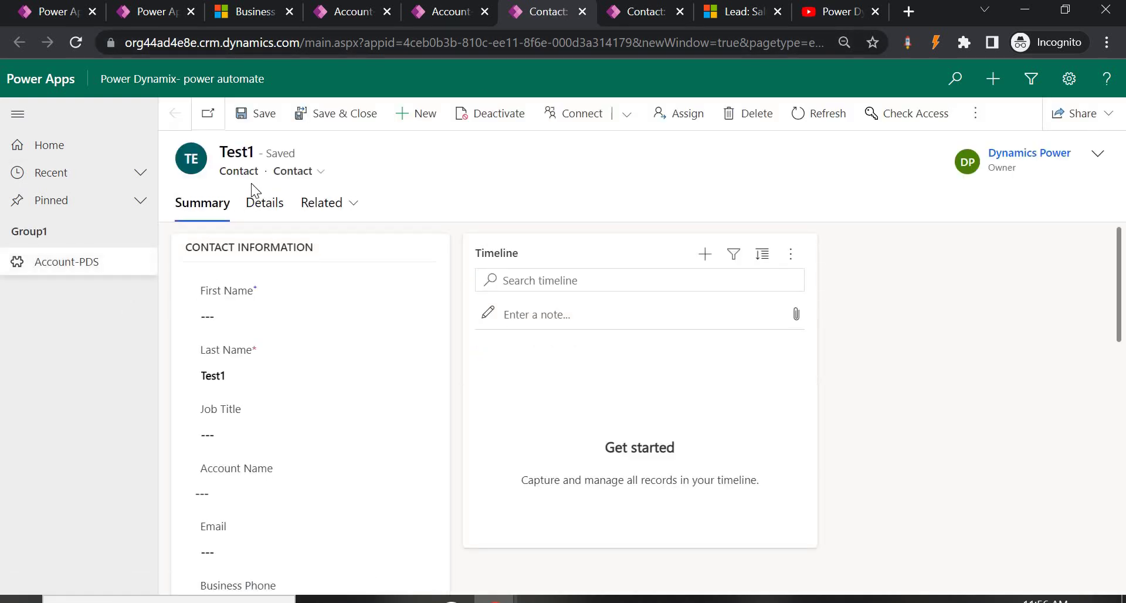
Copy the Test1 contact's record ID from the end of its page URL
{"action": "left_click", "coordinate": [580, 44]}
{"action": "key", "text": "End"}
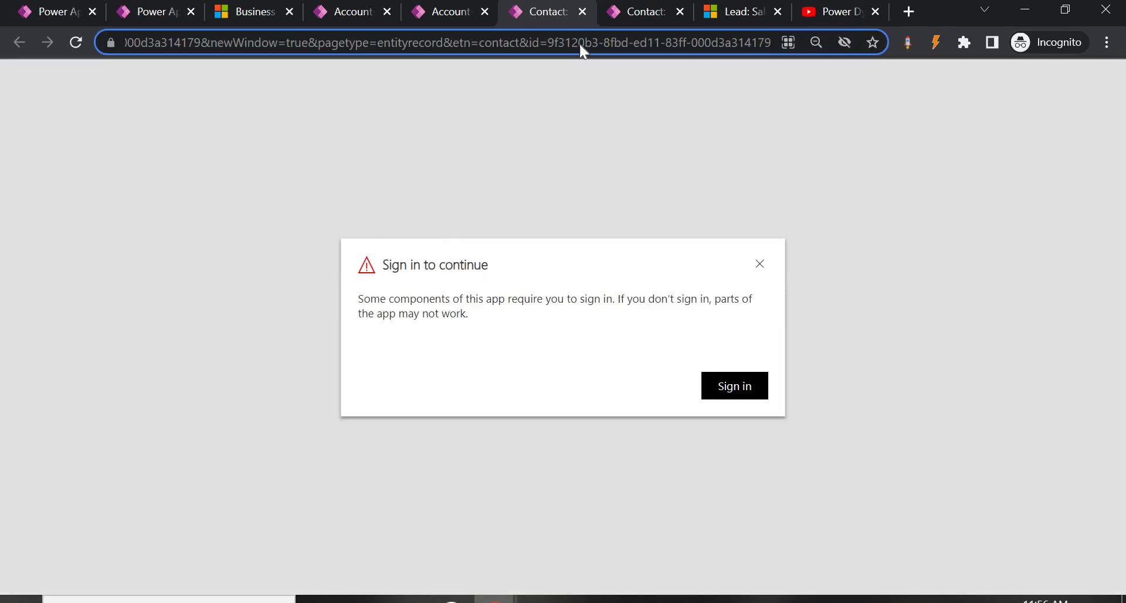
{"action": "key", "text": "shift+Left"}
{"action": "key", "text": "shift+Left"}
{"action": "key", "text": "shift+Left"}
{"action": "key", "text": "shift+Left"}
{"action": "key", "text": "shift+Left"}
{"action": "key", "text": "shift+Left"}
{"action": "key", "text": "shift+Left"}
{"action": "key", "text": "shift+Left"}
{"action": "key", "text": "shift+Left"}
{"action": "key", "text": "shift+Left"}
{"action": "key", "text": "shift+Left"}
{"action": "key", "text": "shift+Left"}
{"action": "key", "text": "shift+Left"}
{"action": "key", "text": "shift+Left"}
{"action": "key", "text": "shift+Left"}
{"action": "key", "text": "shift+Left"}
{"action": "key", "text": "shift+Left"}
{"action": "key", "text": "shift+Left"}
{"action": "key", "text": "shift+Left"}
{"action": "key", "text": "shift+Left"}
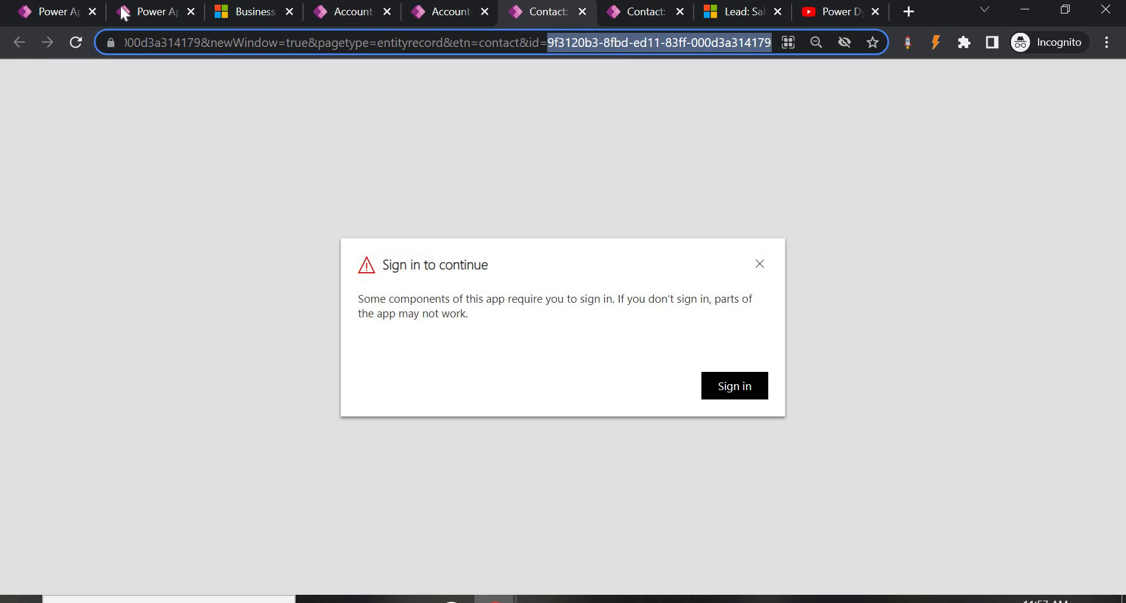
Edit the flow's Contact (Contacts) value to contacts(9f3120b3-8fbd-ed11-83ff-000d3a314179) in place of the dynamic Contact (Value), and save the flow
{"action": "left_click", "coordinate": [173, 10]}
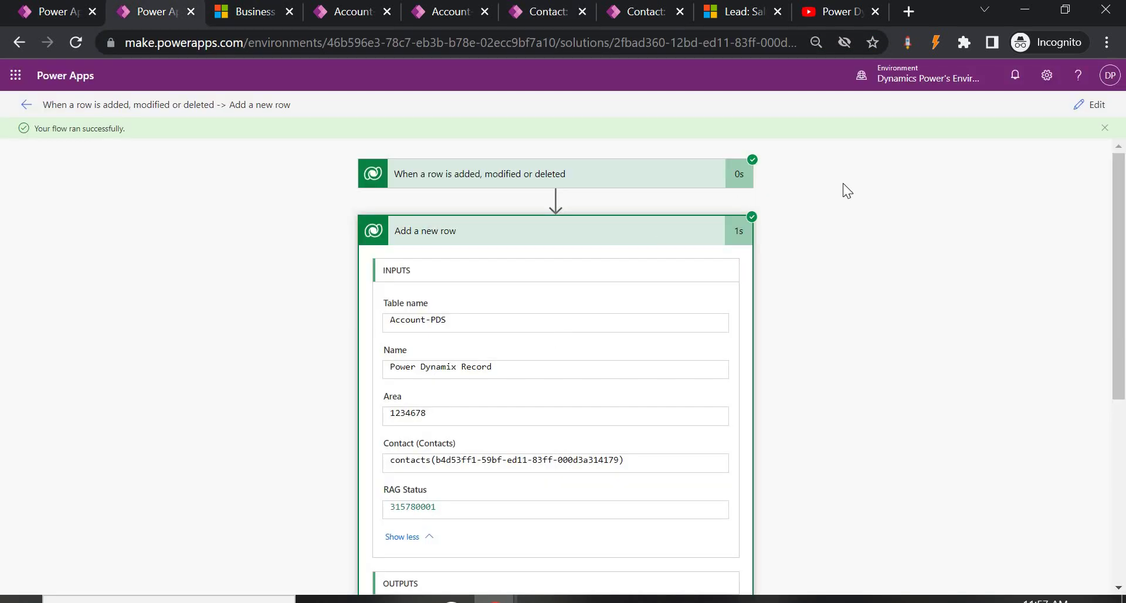
{"action": "scroll", "coordinate": [844, 184], "scroll_direction": "down", "scroll_amount": 3}
{"action": "scroll", "coordinate": [1054, 100], "scroll_direction": "up", "scroll_amount": 3}
{"action": "left_click", "coordinate": [1092, 104]}
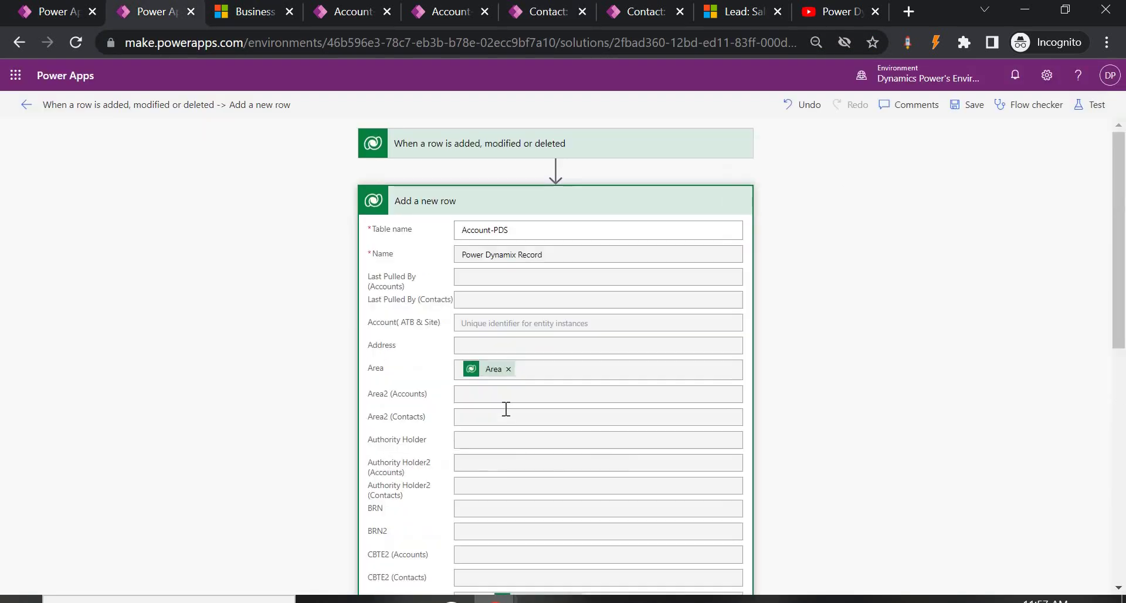
{"action": "scroll", "coordinate": [593, 429], "scroll_direction": "down", "scroll_amount": 3}
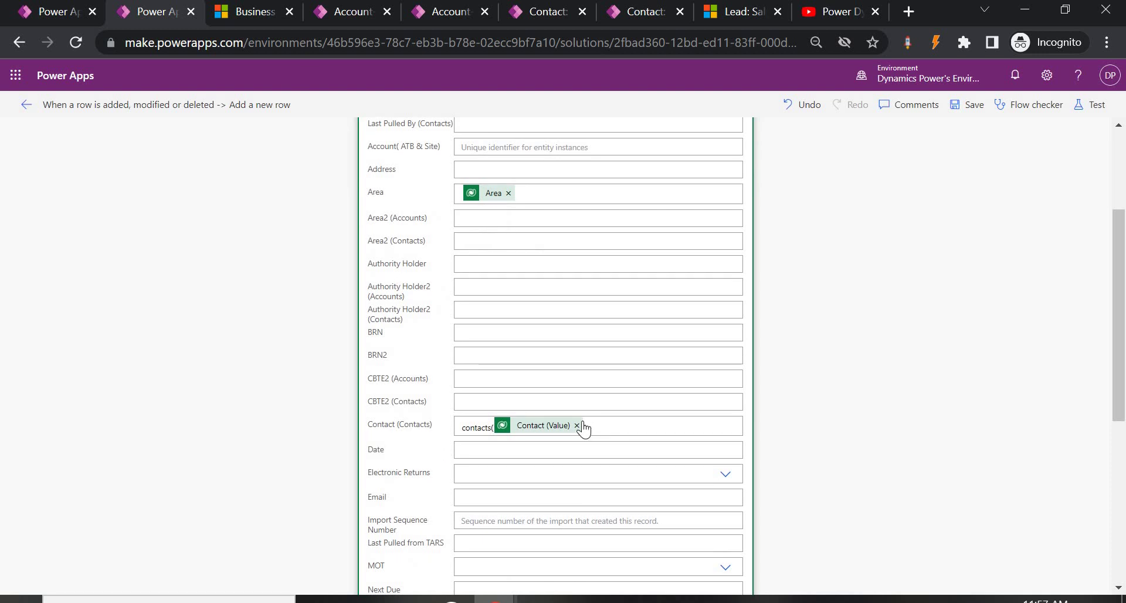
{"action": "left_click", "coordinate": [576, 426]}
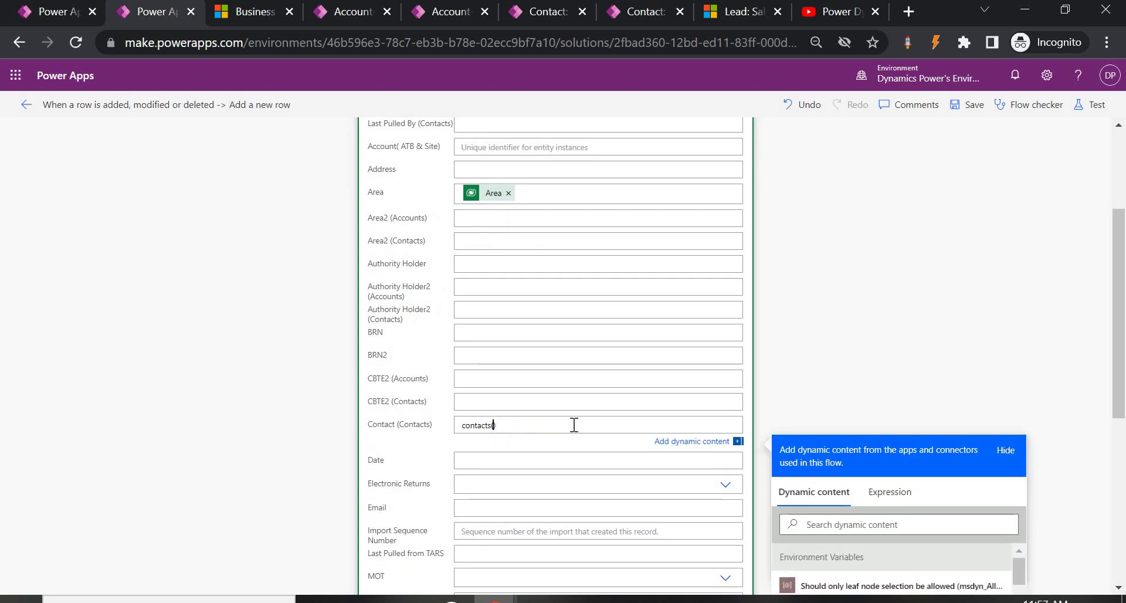
{"action": "type", "text": "9f3120b3-8fbd-ed11-83ff-000d3a314179"}
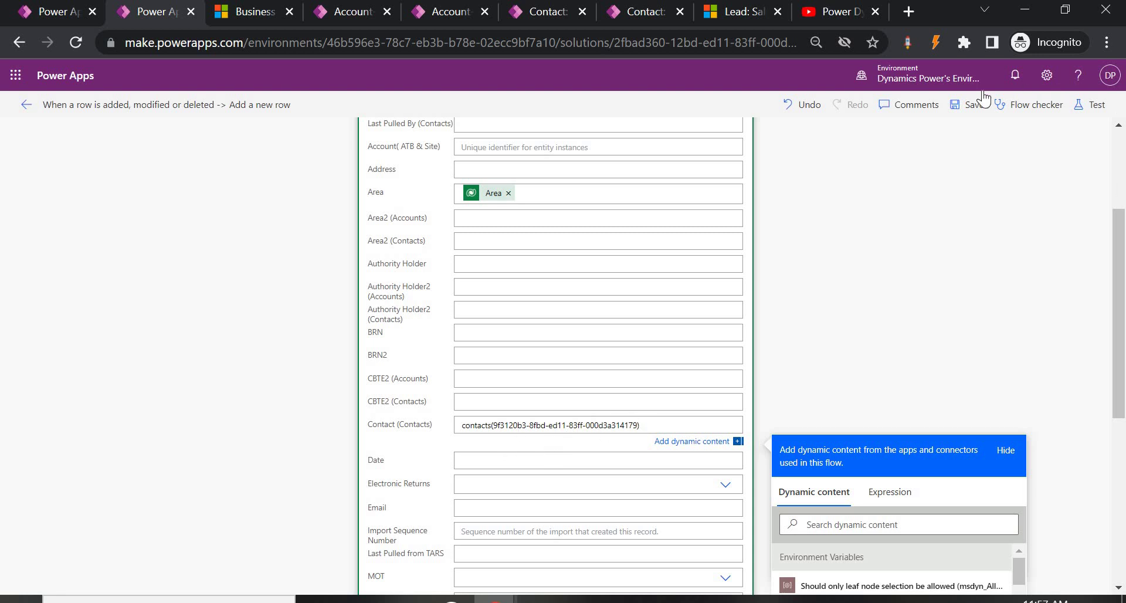
{"action": "left_click", "coordinate": [974, 109]}
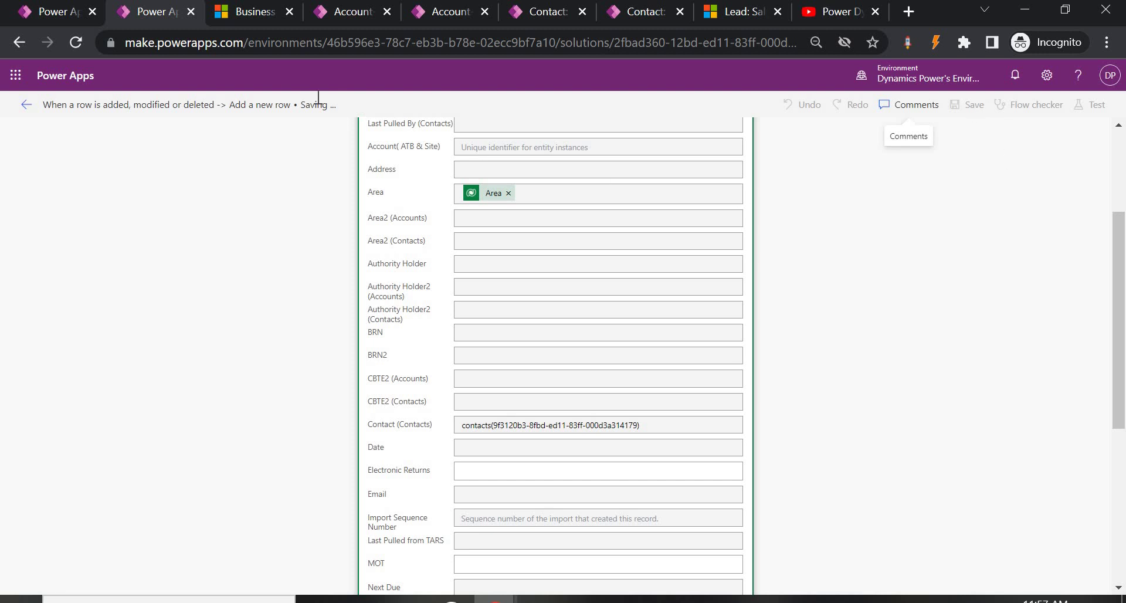
Open the Account-PD record created 6/17/2023 11:09 AM and replace its Contact with the first contact in the lookup list
{"action": "left_click", "coordinate": [252, 12]}
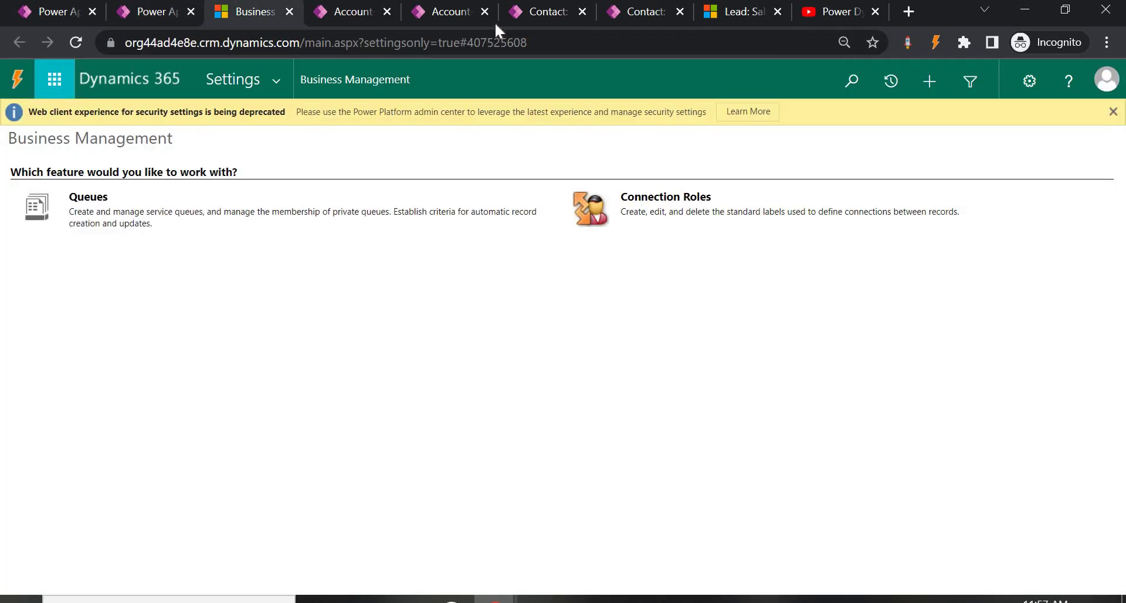
{"action": "left_click", "coordinate": [346, 12]}
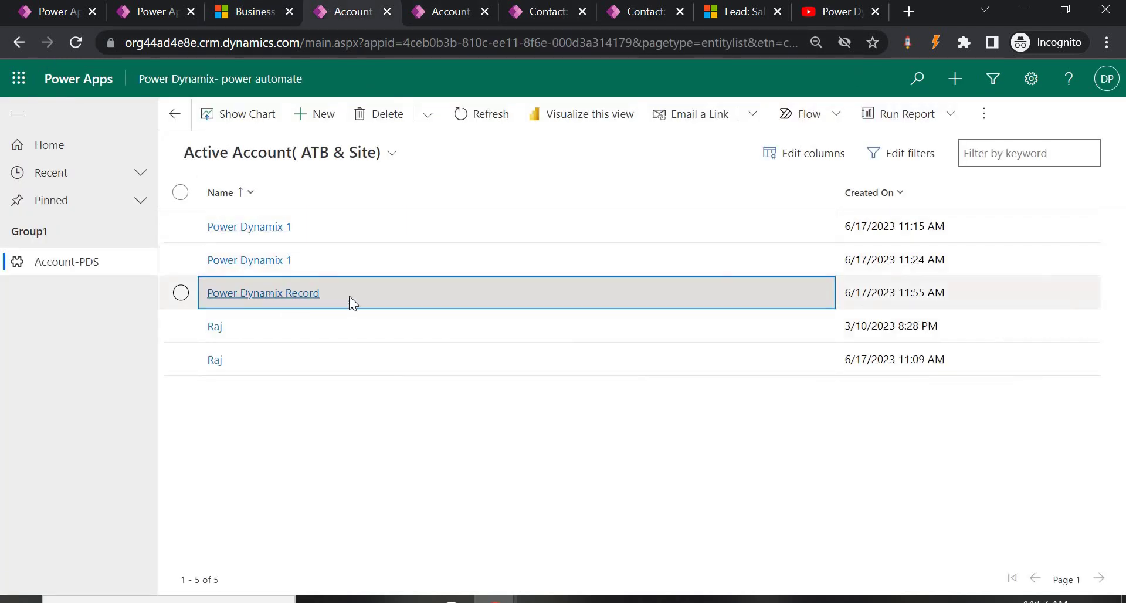
{"action": "double_click", "coordinate": [308, 353]}
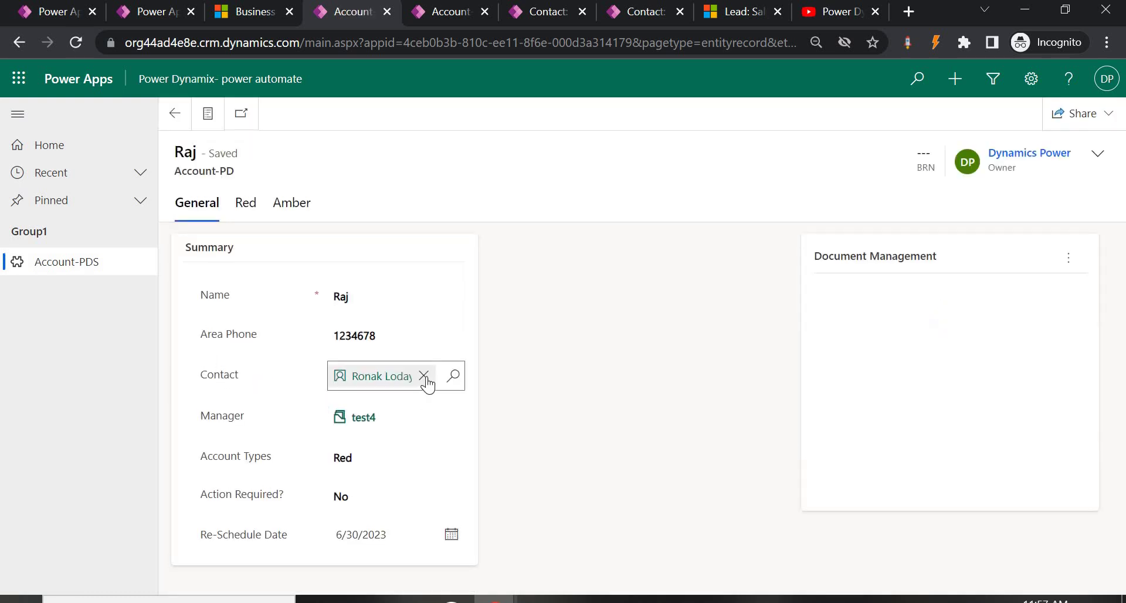
{"action": "left_click", "coordinate": [423, 377]}
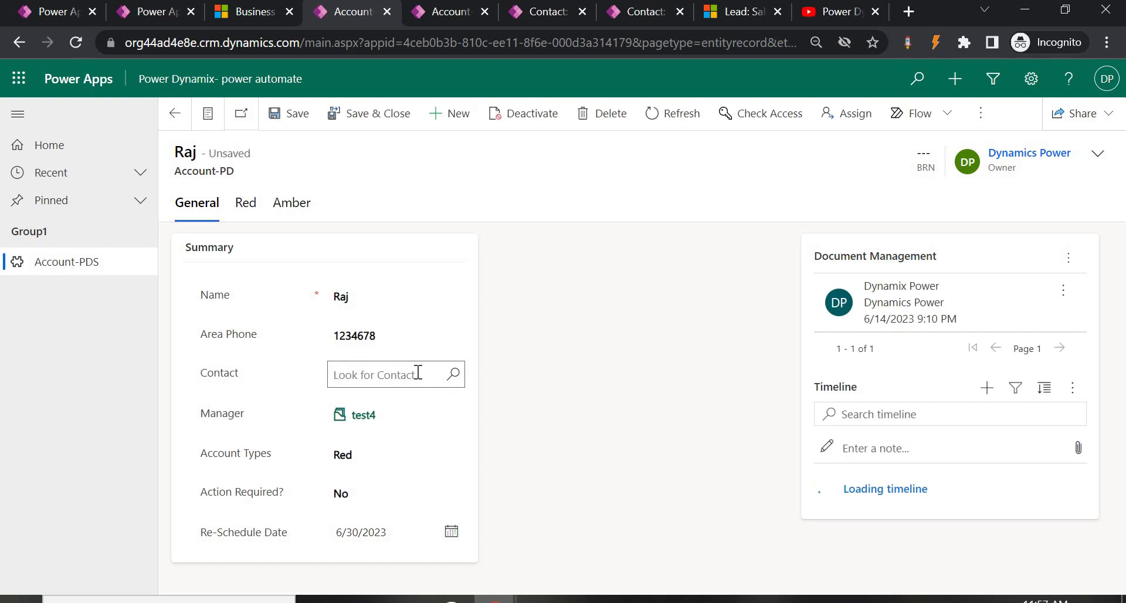
{"action": "left_click", "coordinate": [418, 373]}
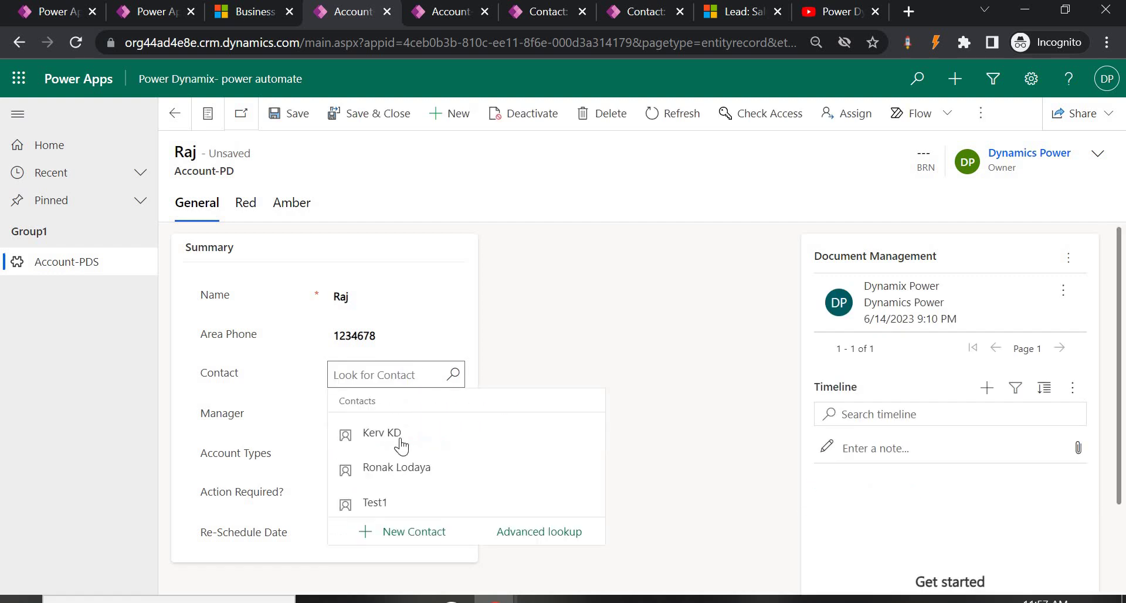
{"action": "left_click", "coordinate": [399, 437]}
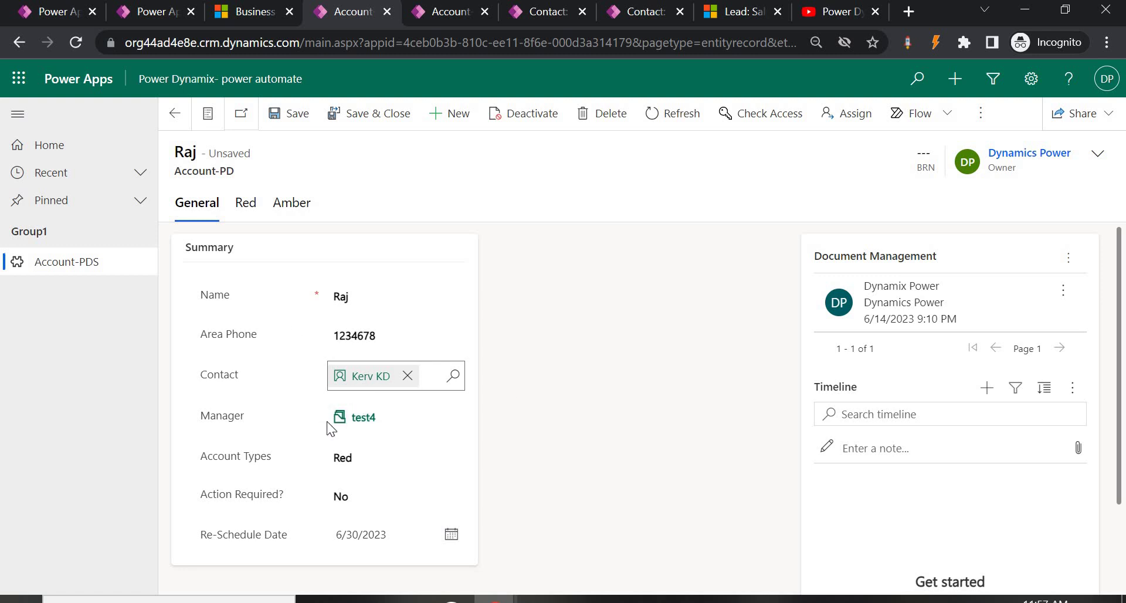
Set the record's Re-Schedule Date to 6/28/2023 and save the record
{"action": "left_click", "coordinate": [364, 460]}
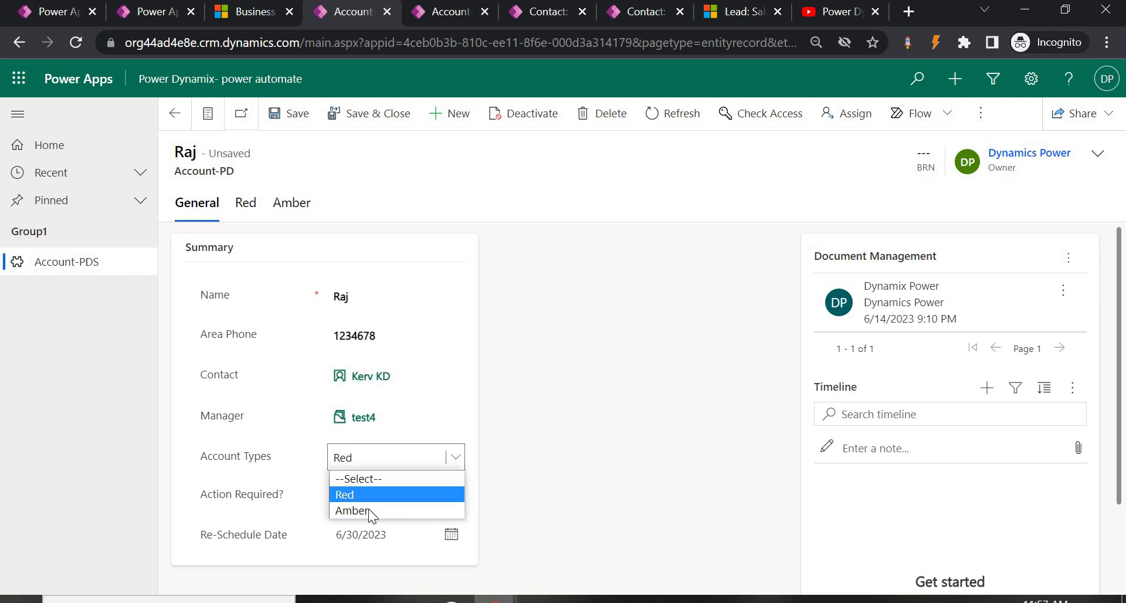
{"action": "left_click", "coordinate": [423, 544]}
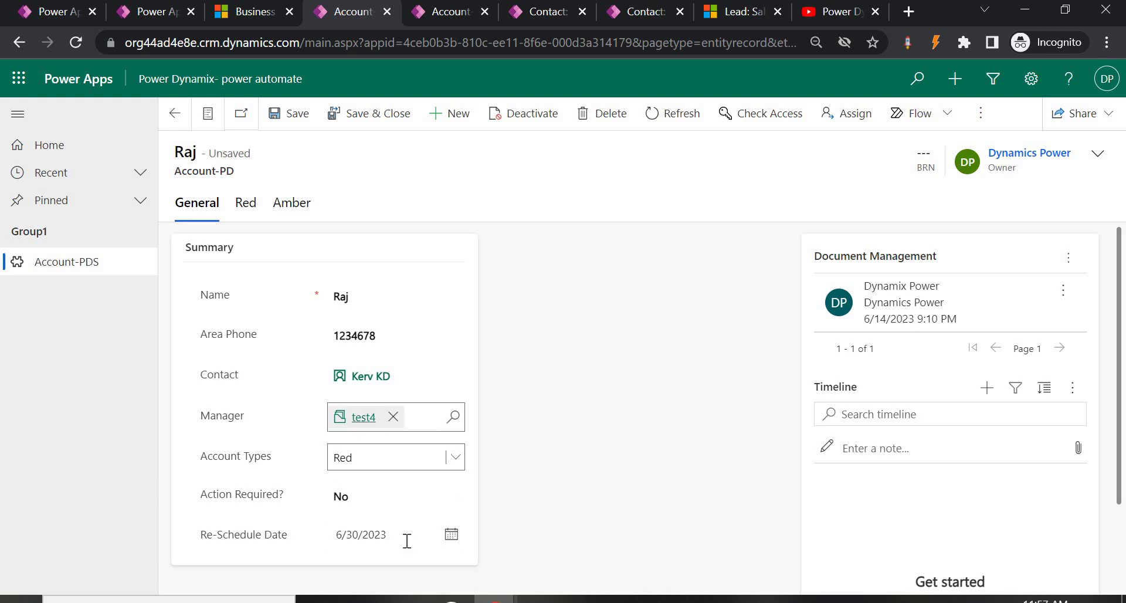
{"action": "left_click", "coordinate": [455, 544]}
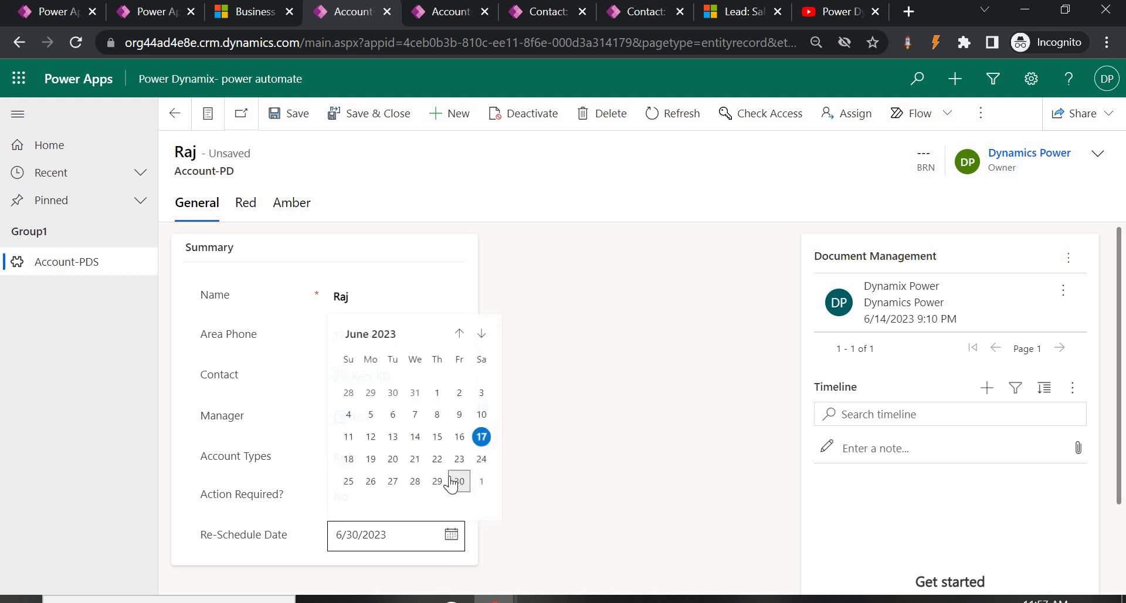
{"action": "left_click", "coordinate": [414, 483]}
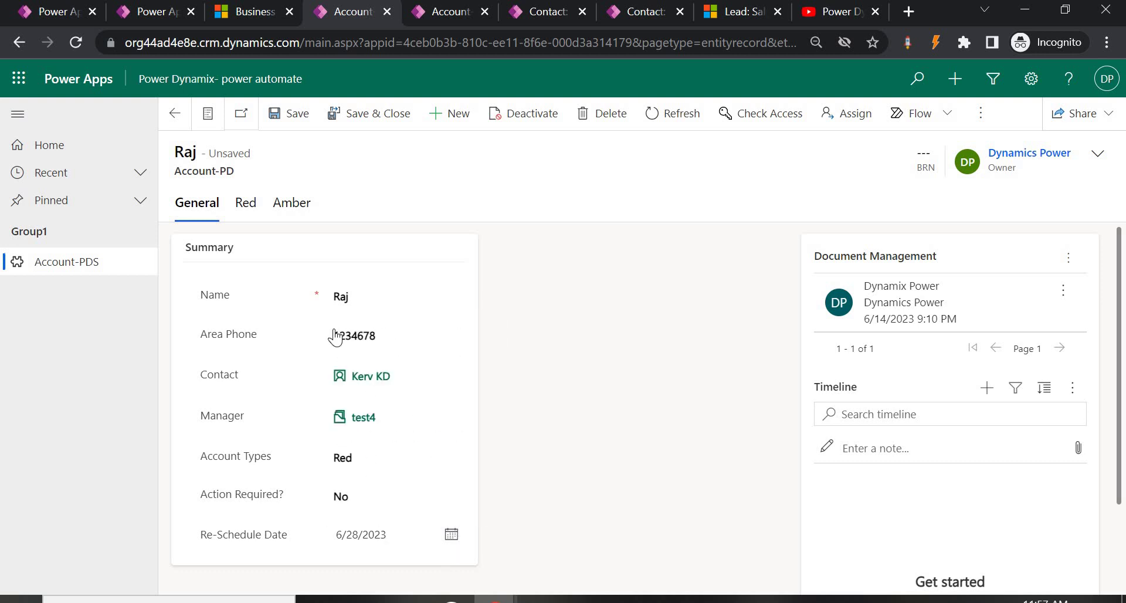
{"action": "left_click", "coordinate": [296, 114]}
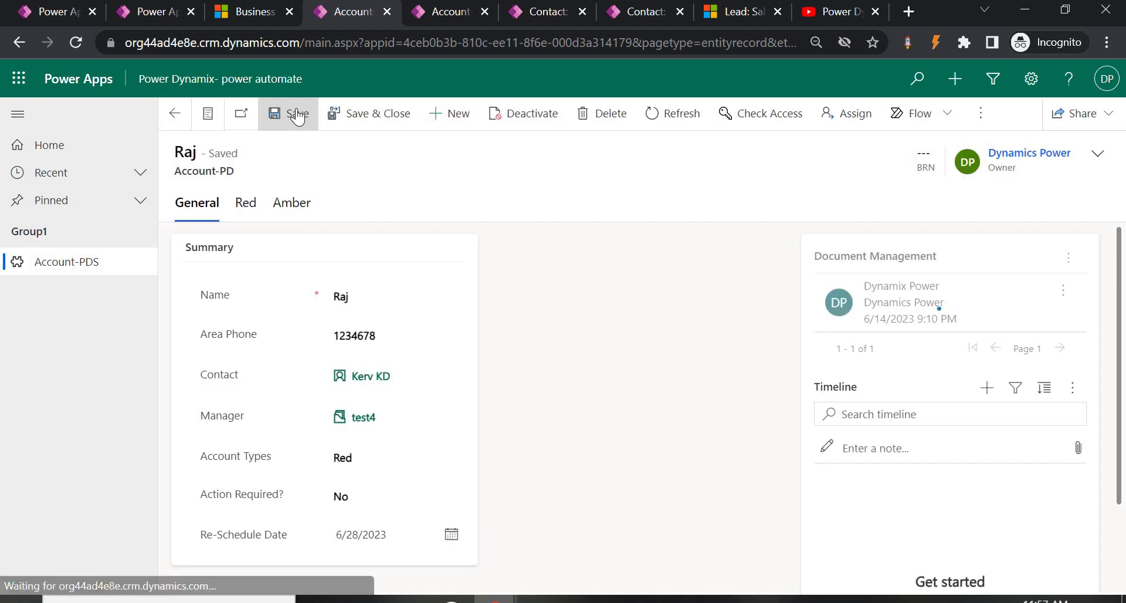
Leave the flow editor and check the run history of the "When a row is added, modified or deleted -> Add a new row" flow
{"action": "left_click", "coordinate": [40, 9]}
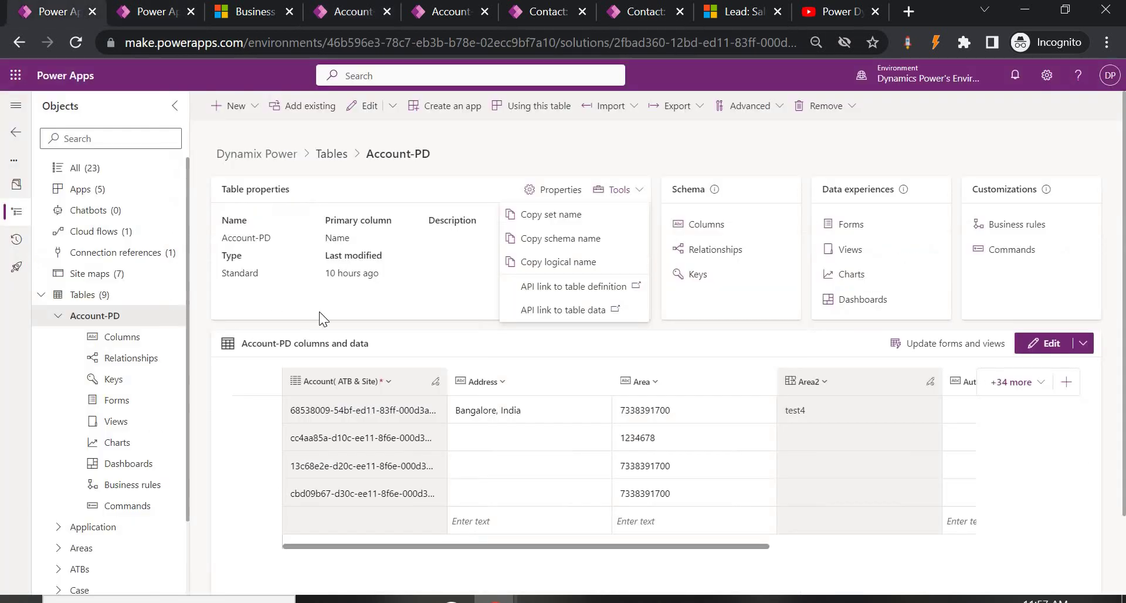
{"action": "left_click", "coordinate": [158, 13]}
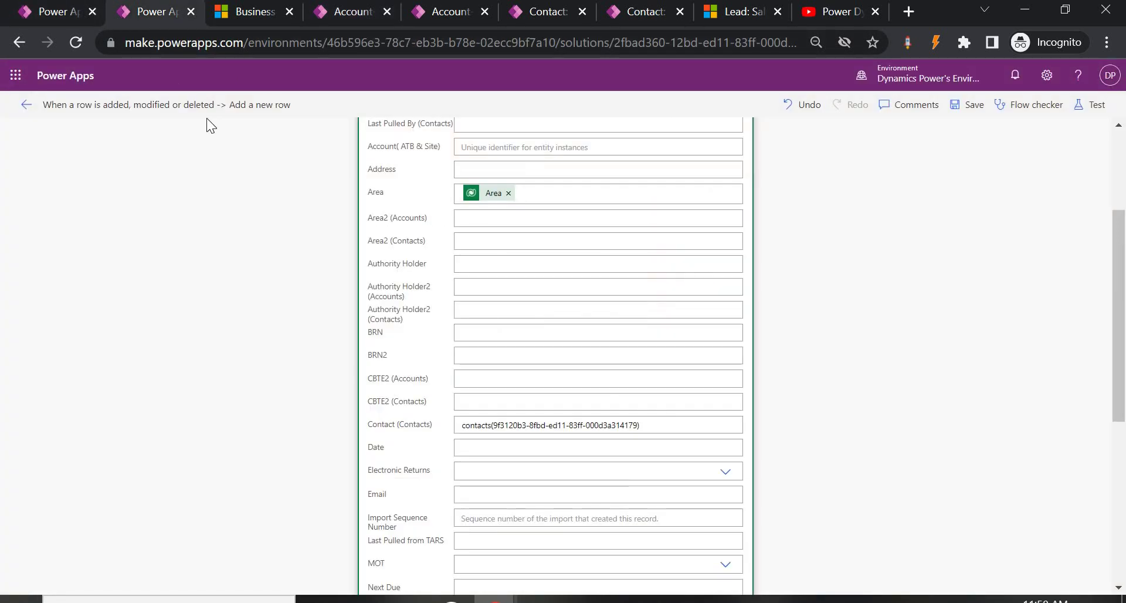
{"action": "left_click", "coordinate": [28, 107]}
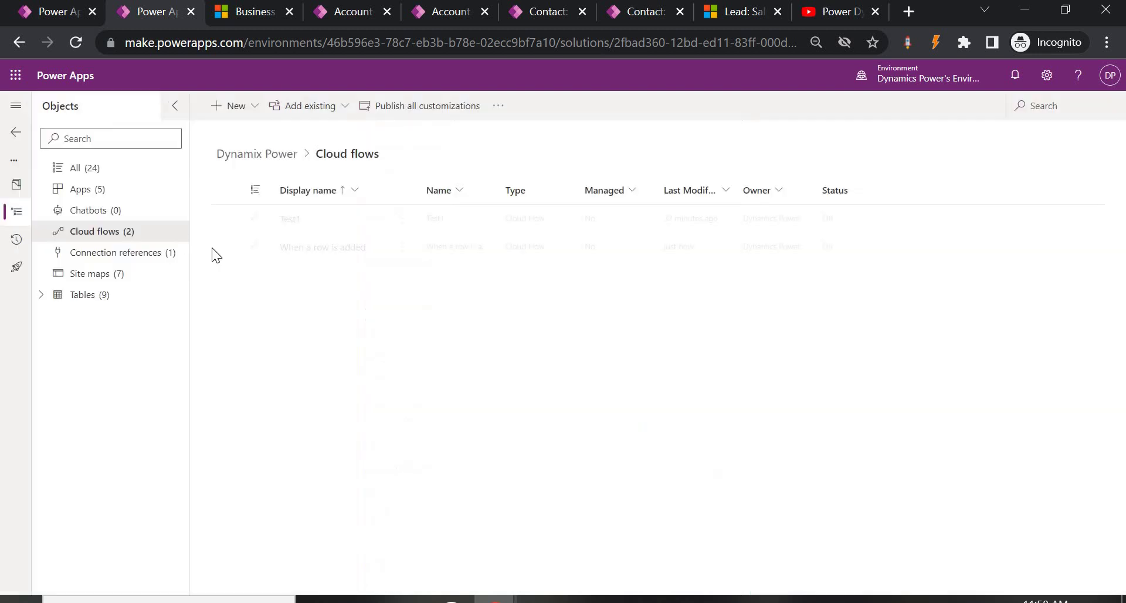
{"action": "left_click", "coordinate": [499, 253]}
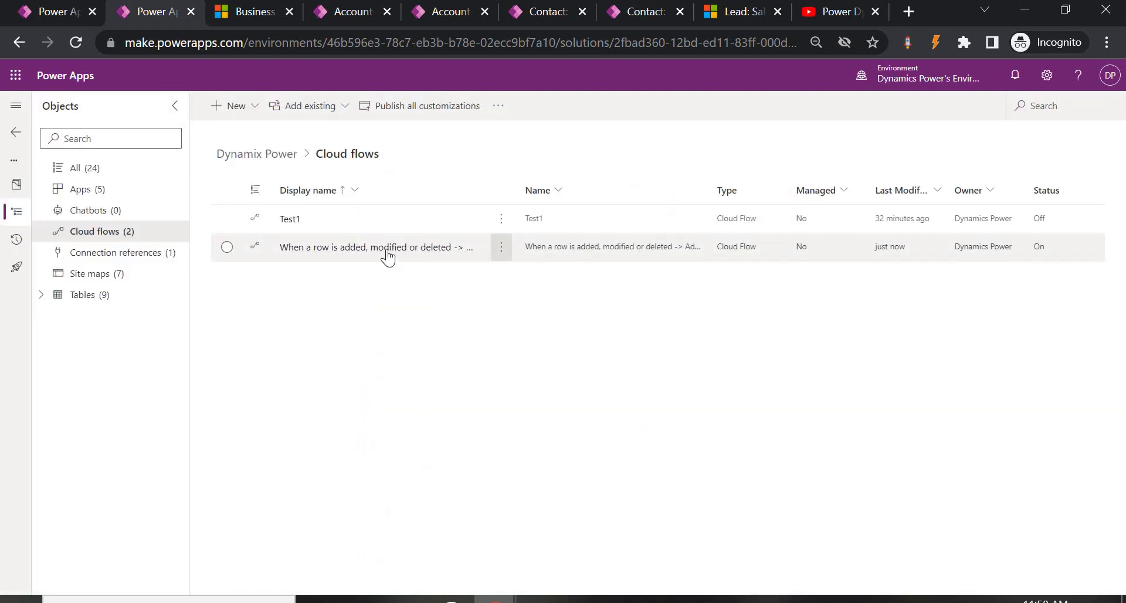
{"action": "left_click", "coordinate": [386, 248]}
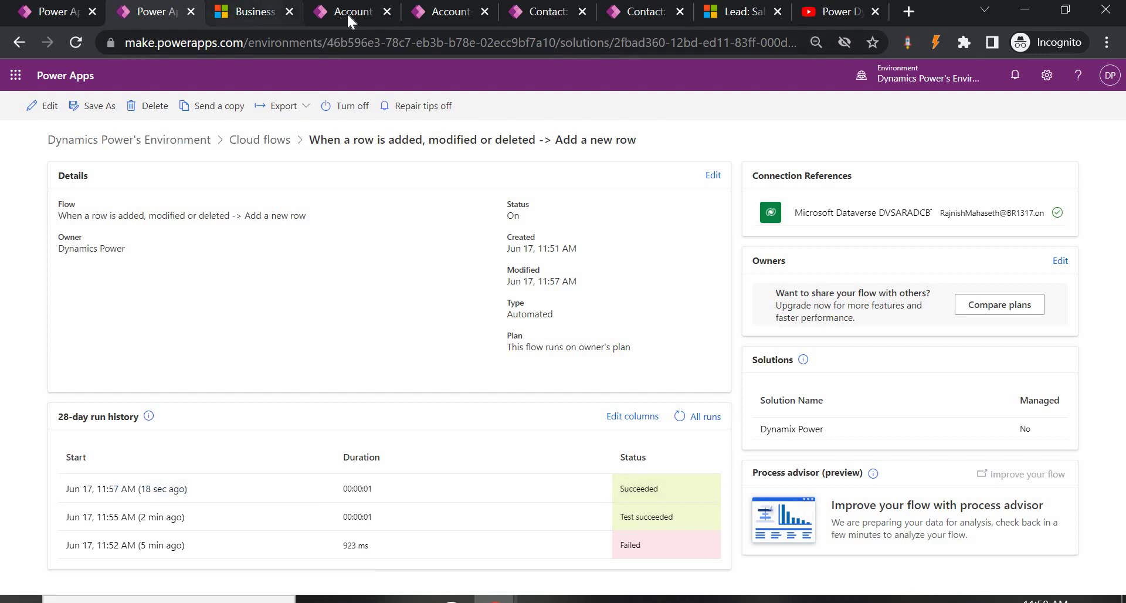
Open the Power Dynamix Record created 6/17/2023 11:57 AM from the Account-PDS list and check its Contact
{"action": "left_click", "coordinate": [373, 18]}
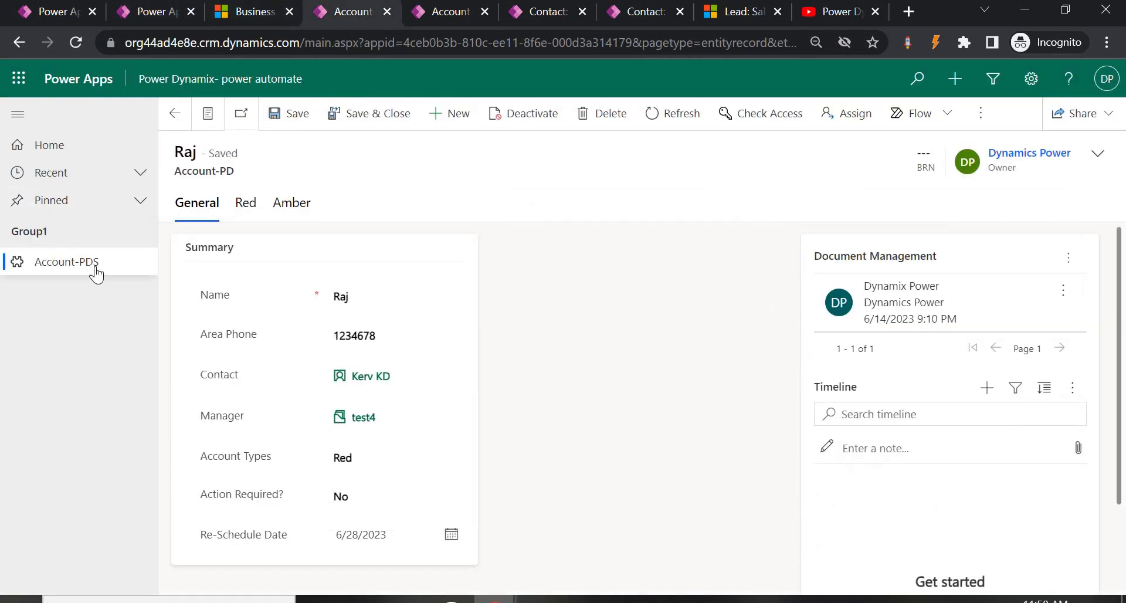
{"action": "left_click", "coordinate": [96, 270]}
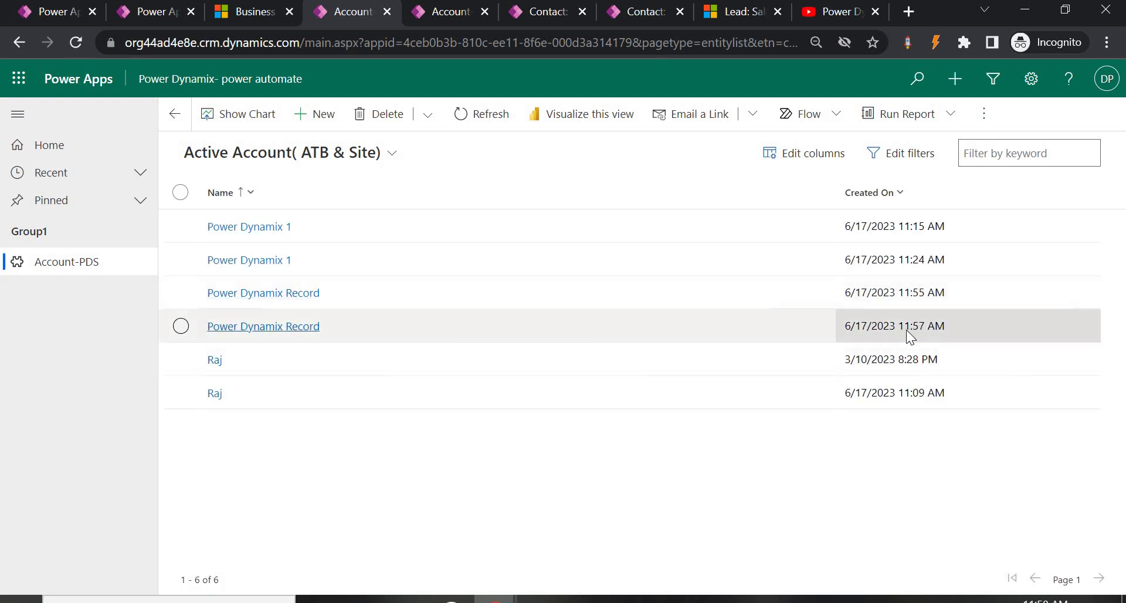
{"action": "left_click", "coordinate": [264, 329]}
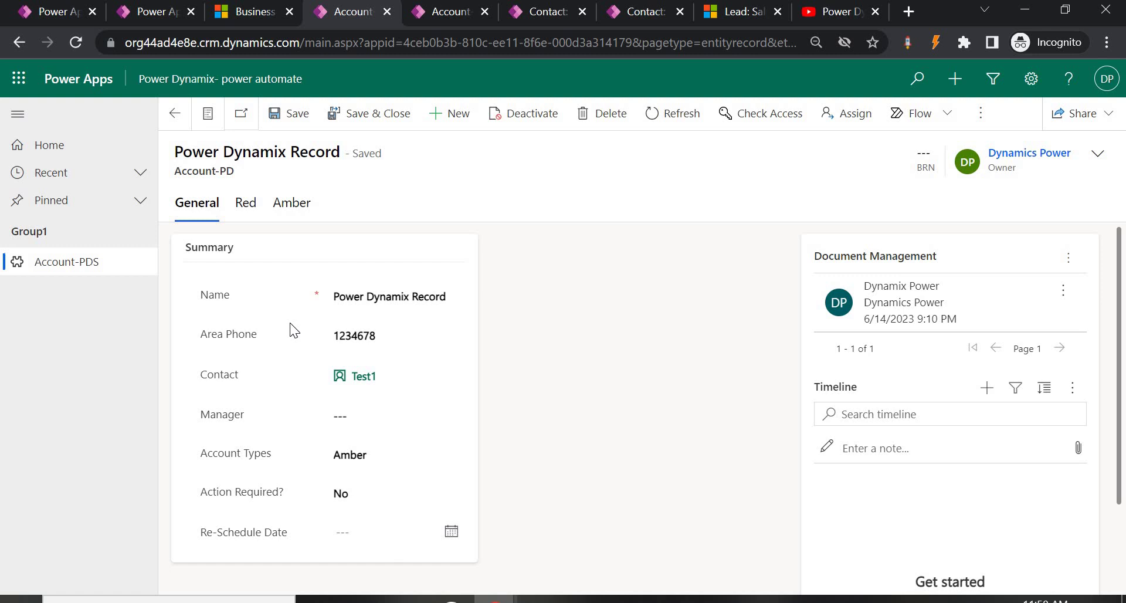
{"action": "left_click_drag", "start_coordinate": [201, 376], "coordinate": [220, 375]}
Switch to the Dynamics 365 settings and open Developer Resources under Customizations
{"action": "left_click", "coordinate": [446, 12]}
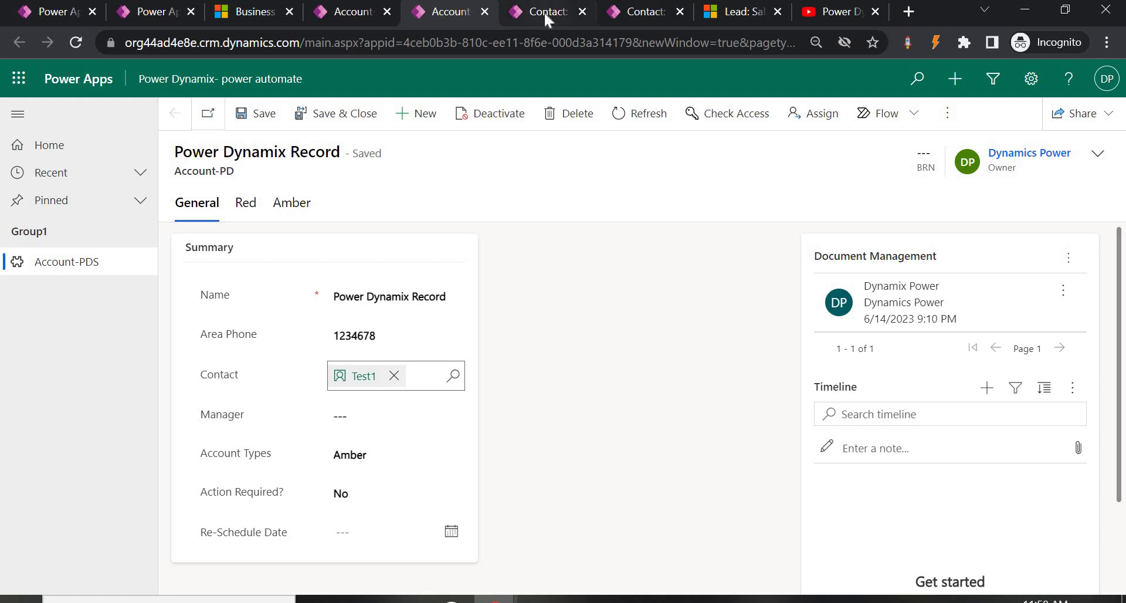
{"action": "left_click", "coordinate": [544, 13]}
{"action": "left_click", "coordinate": [645, 11]}
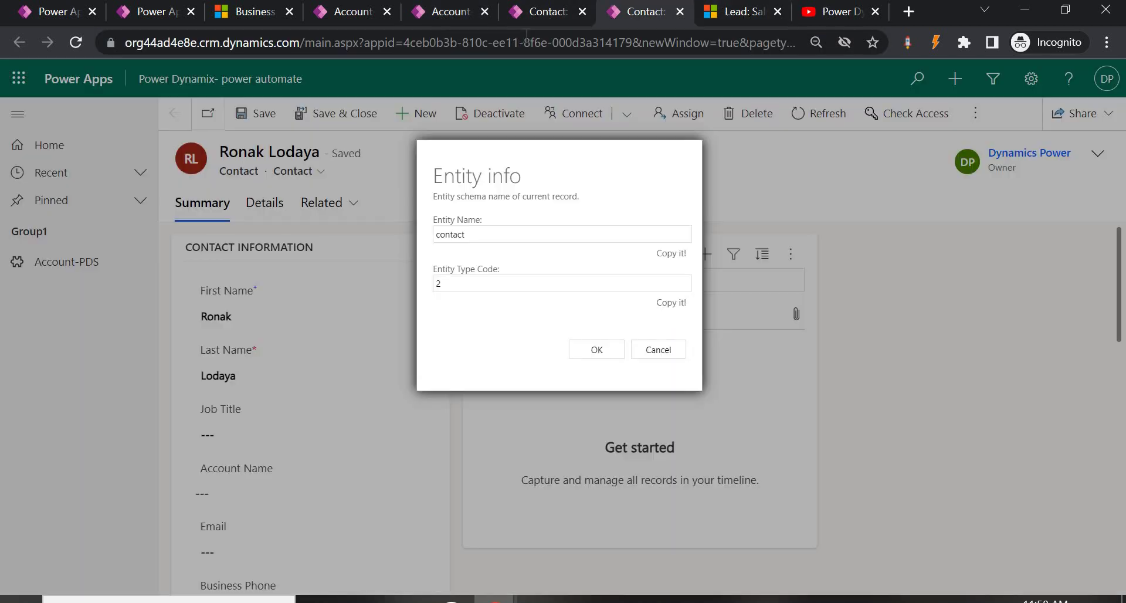
{"action": "left_click", "coordinate": [253, 11]}
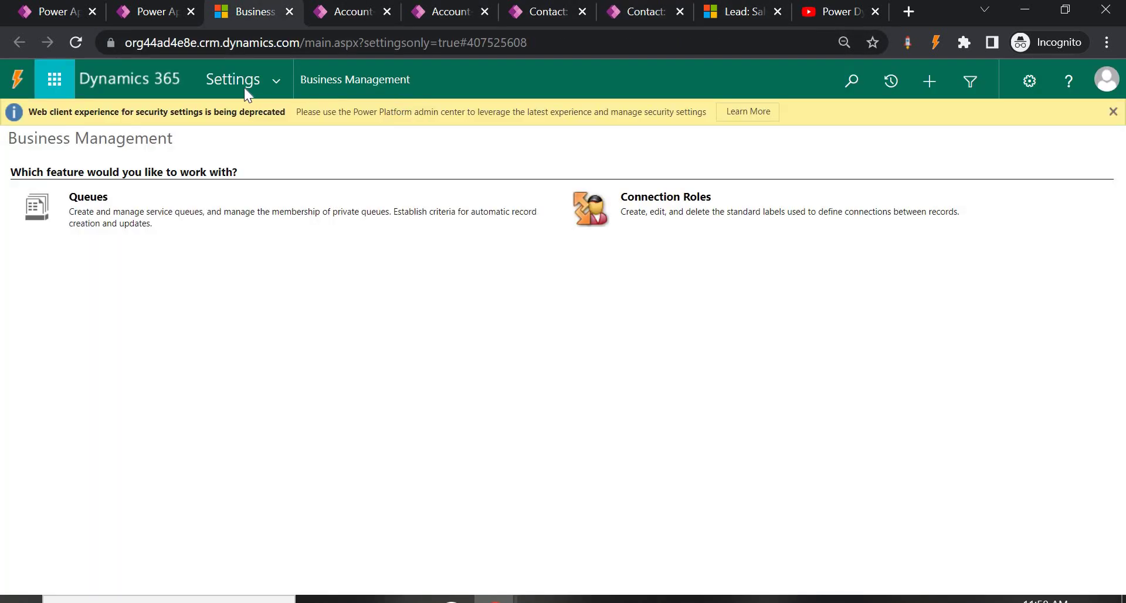
{"action": "left_click", "coordinate": [276, 83]}
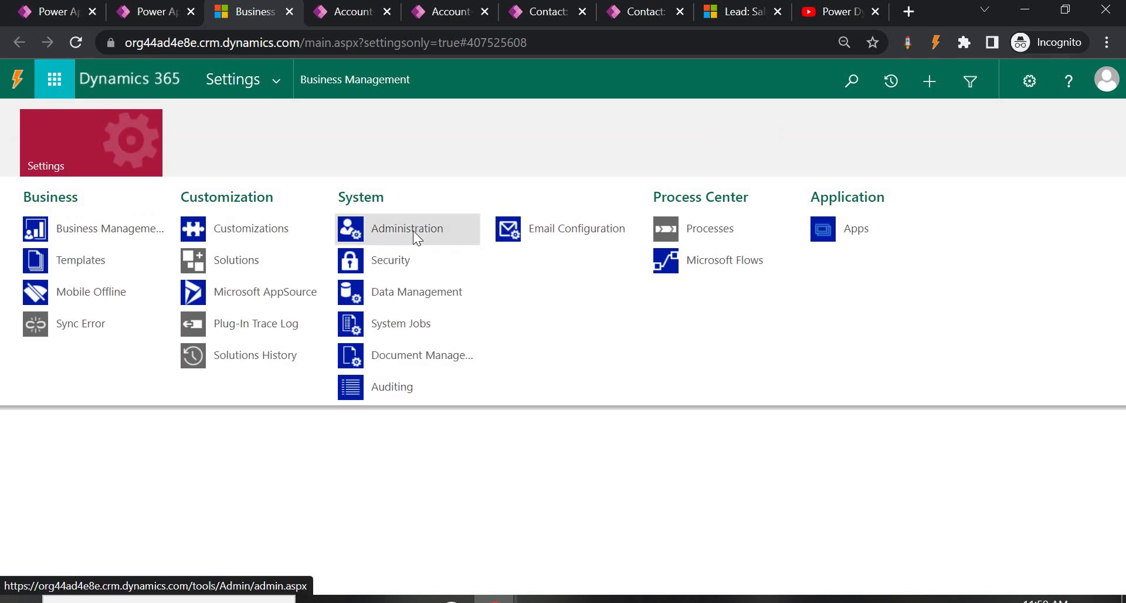
{"action": "left_click", "coordinate": [413, 231]}
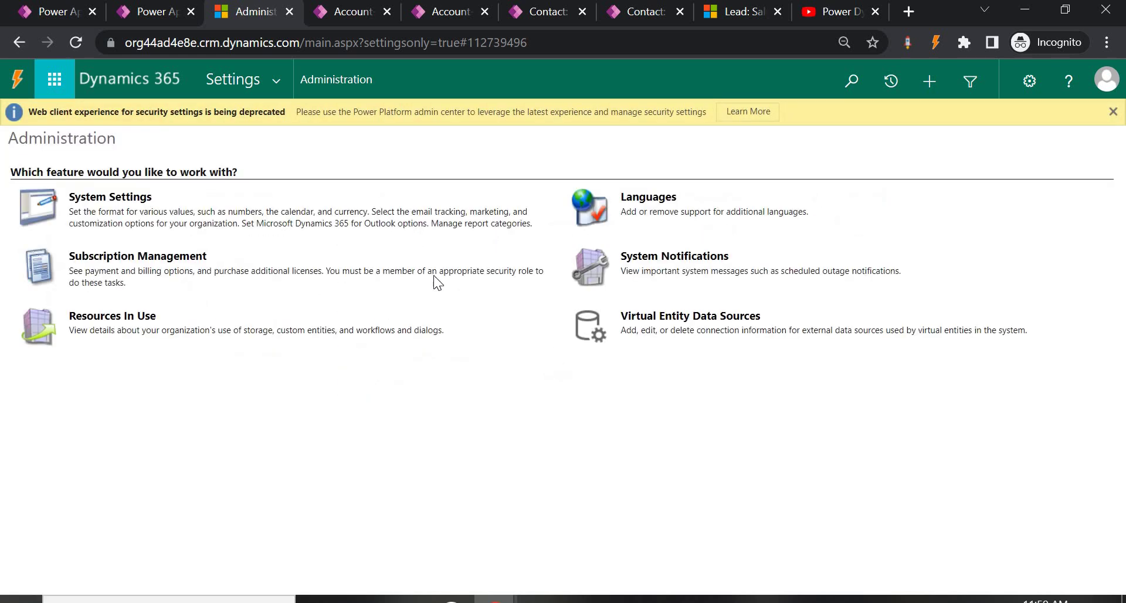
{"action": "left_click", "coordinate": [271, 86]}
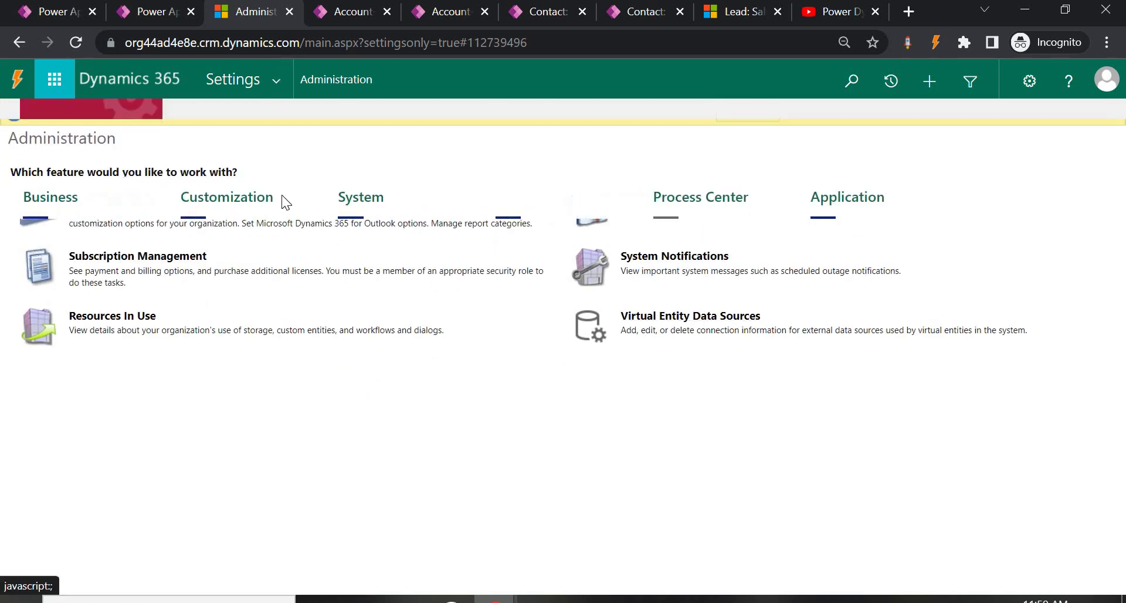
{"action": "left_click", "coordinate": [288, 230]}
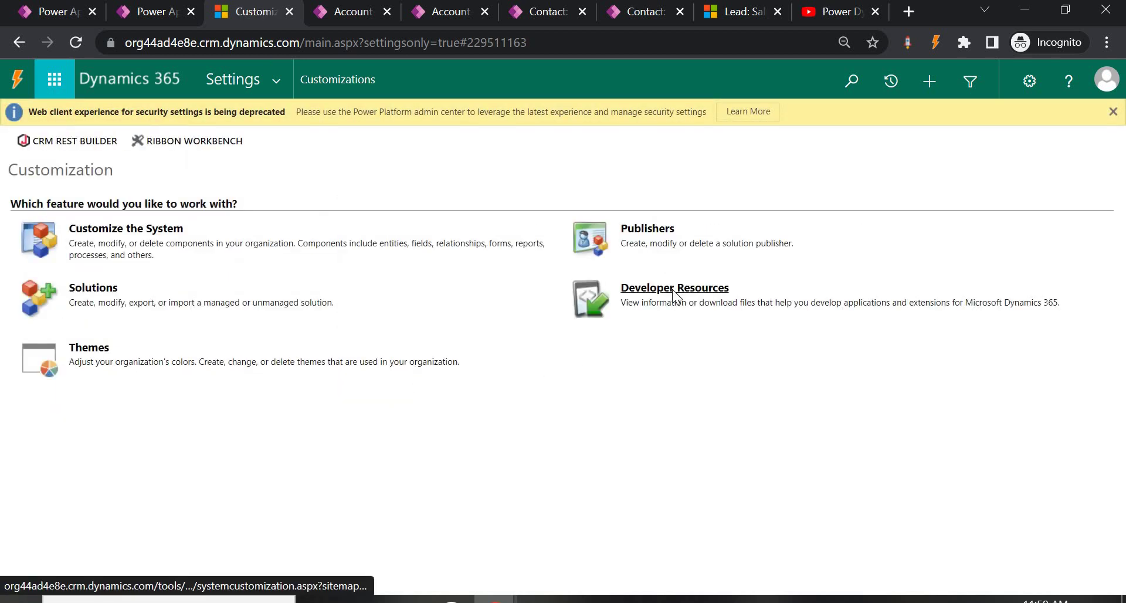
{"action": "left_click", "coordinate": [674, 290]}
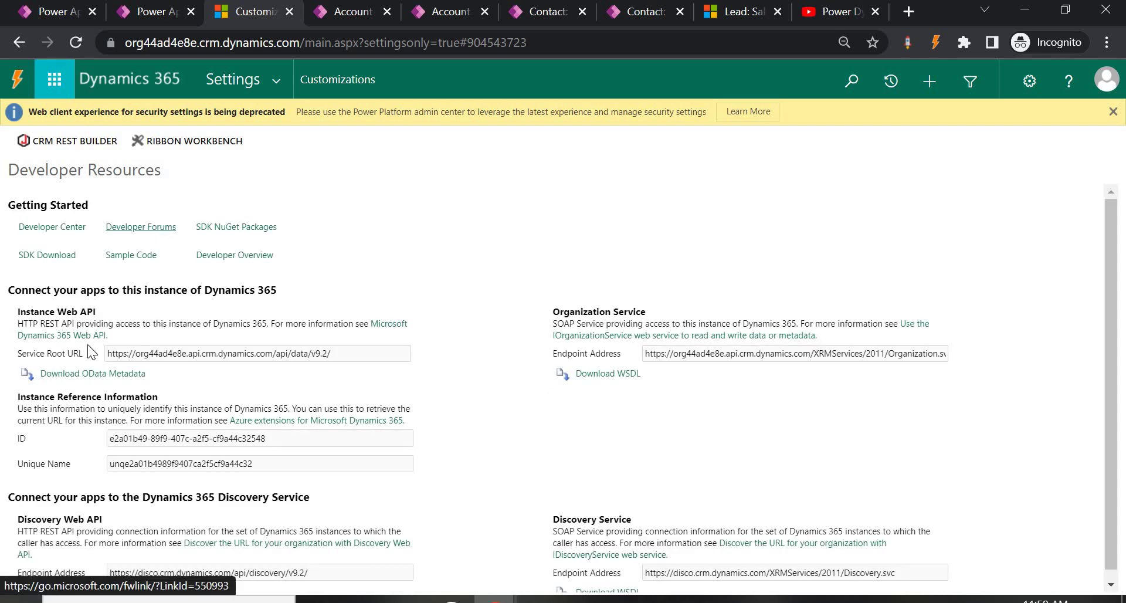
Copy the Instance Web API's Service Root URL and open it in a new browser tab
{"action": "left_click_drag", "start_coordinate": [18, 356], "coordinate": [105, 342]}
{"action": "key", "text": "ctrl+c"}
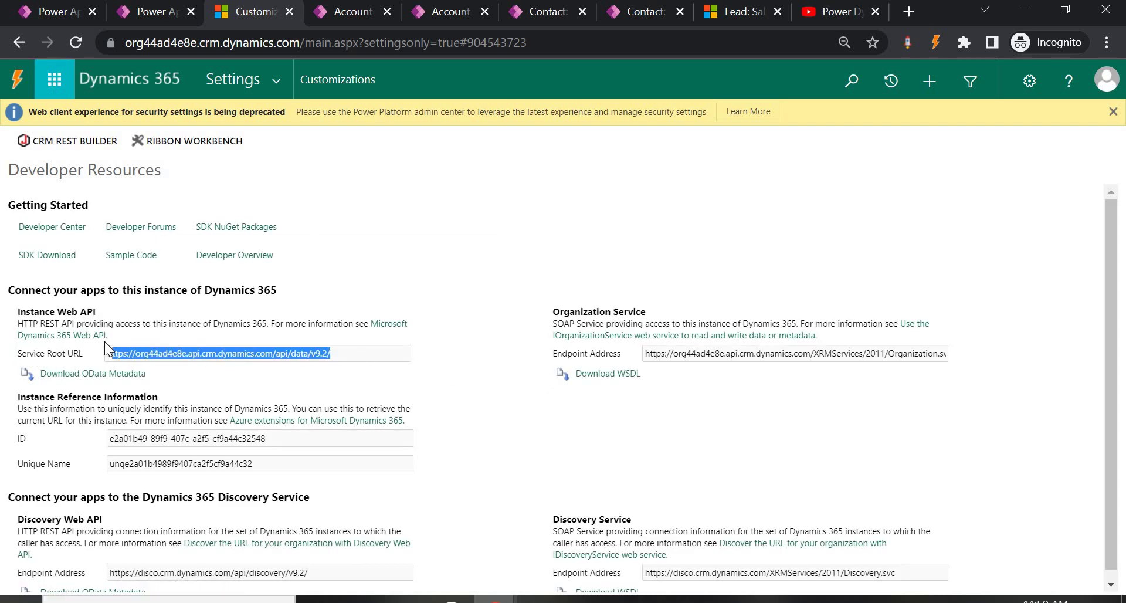
{"action": "left_click", "coordinate": [912, 13]}
{"action": "key", "text": "ctrl+v"}
{"action": "key", "text": "Return"}
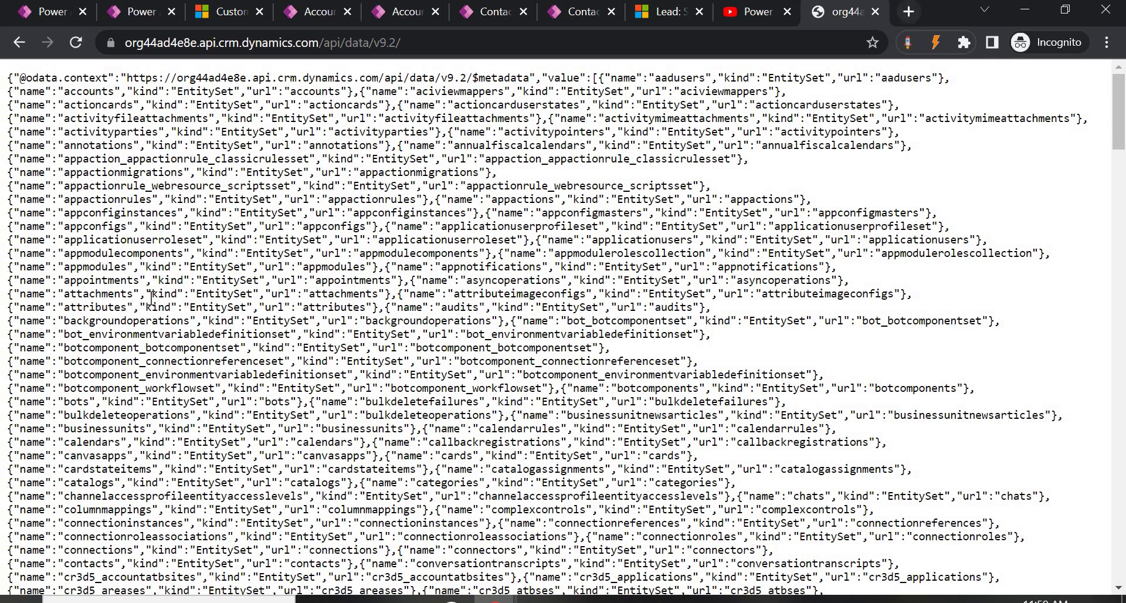
Search the Web API's entity set list for "account" and examine the set names of the account tables
{"action": "scroll", "coordinate": [315, 293], "scroll_direction": "down", "scroll_amount": 15}
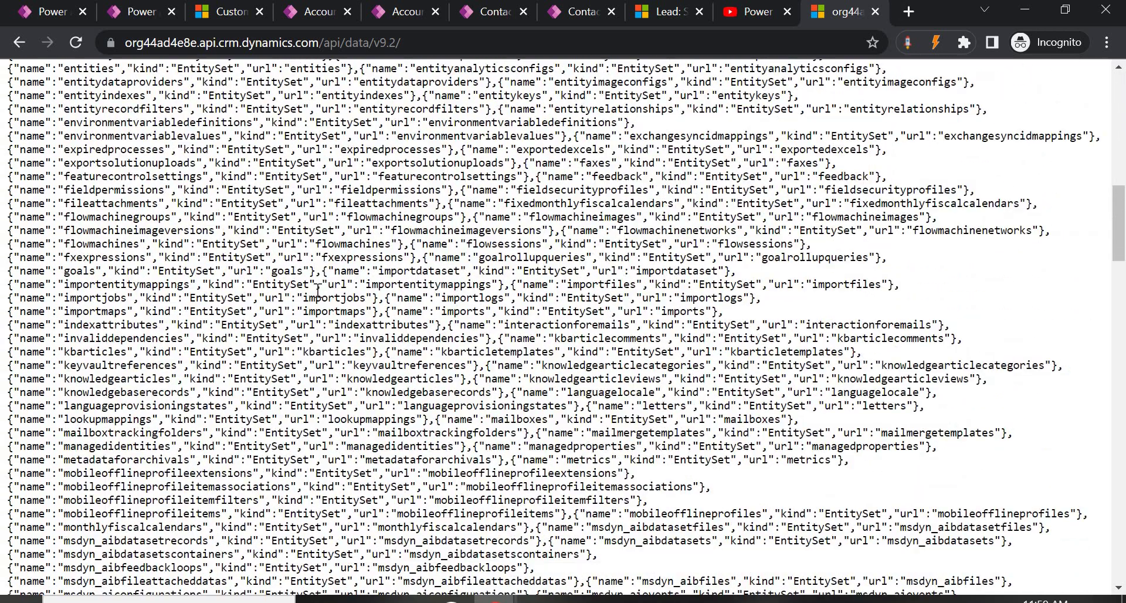
{"action": "key", "text": "ctrl+f"}
{"action": "type", "text": "account"}
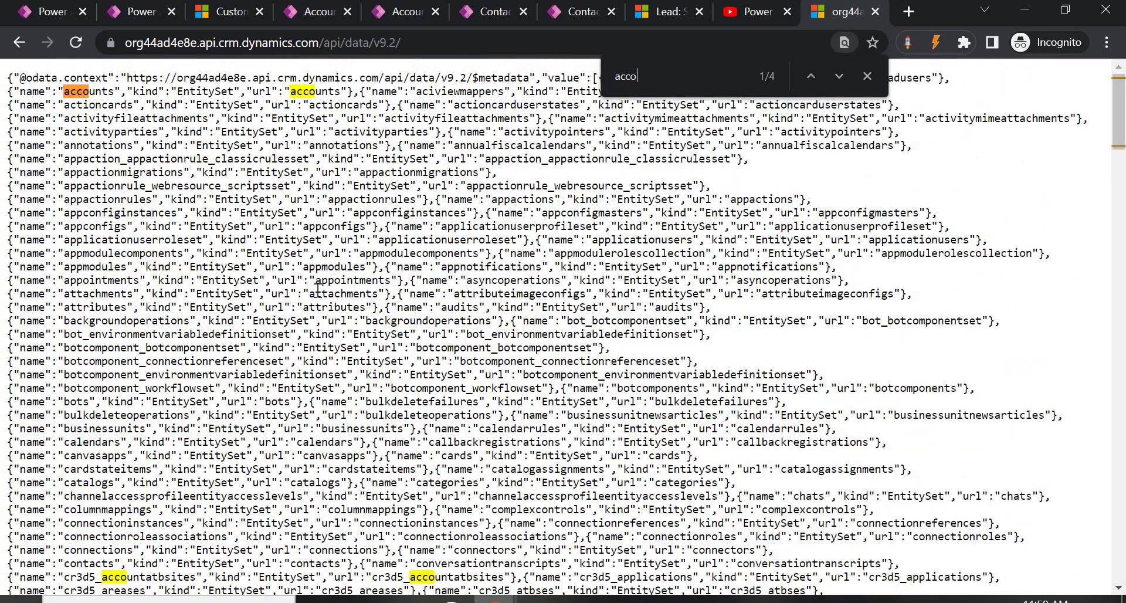
{"action": "double_click", "coordinate": [76, 91]}
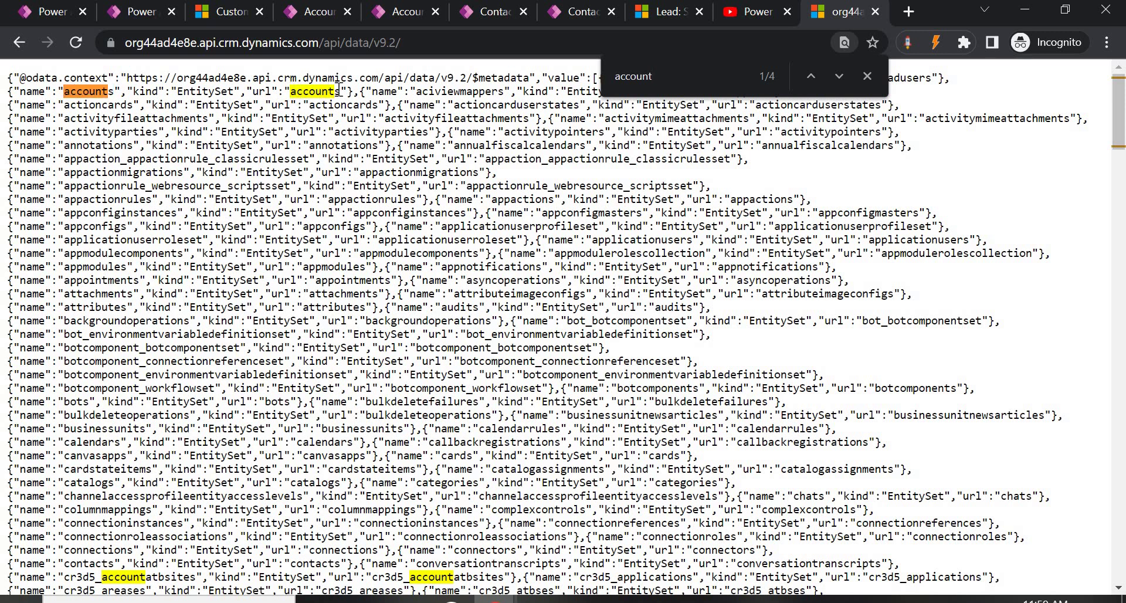
{"action": "double_click", "coordinate": [315, 91]}
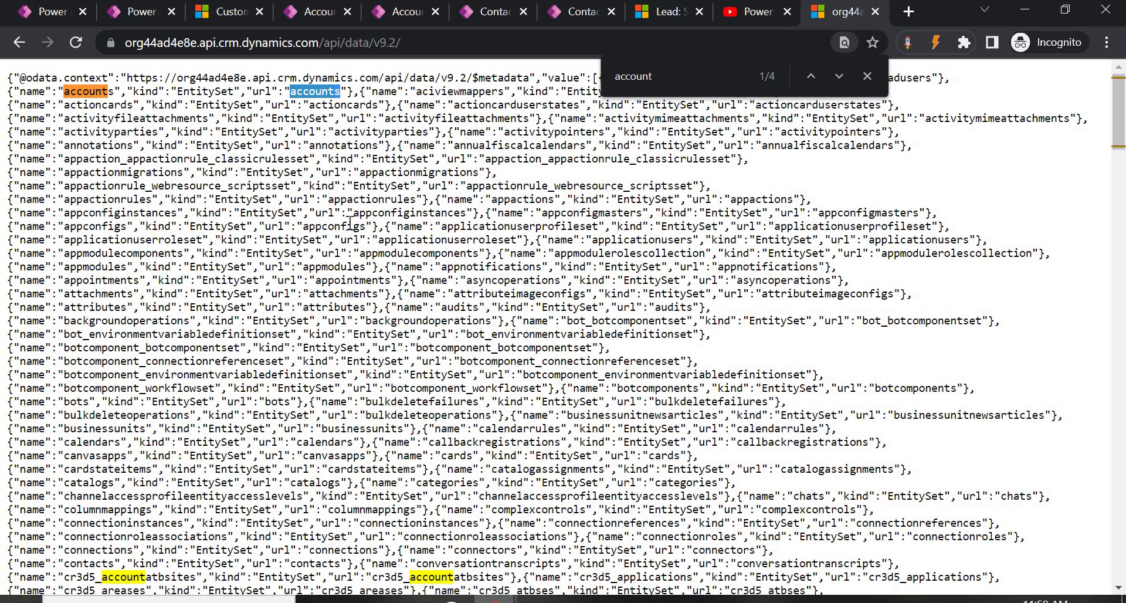
{"action": "scroll", "coordinate": [350, 223], "scroll_direction": "down", "scroll_amount": 5}
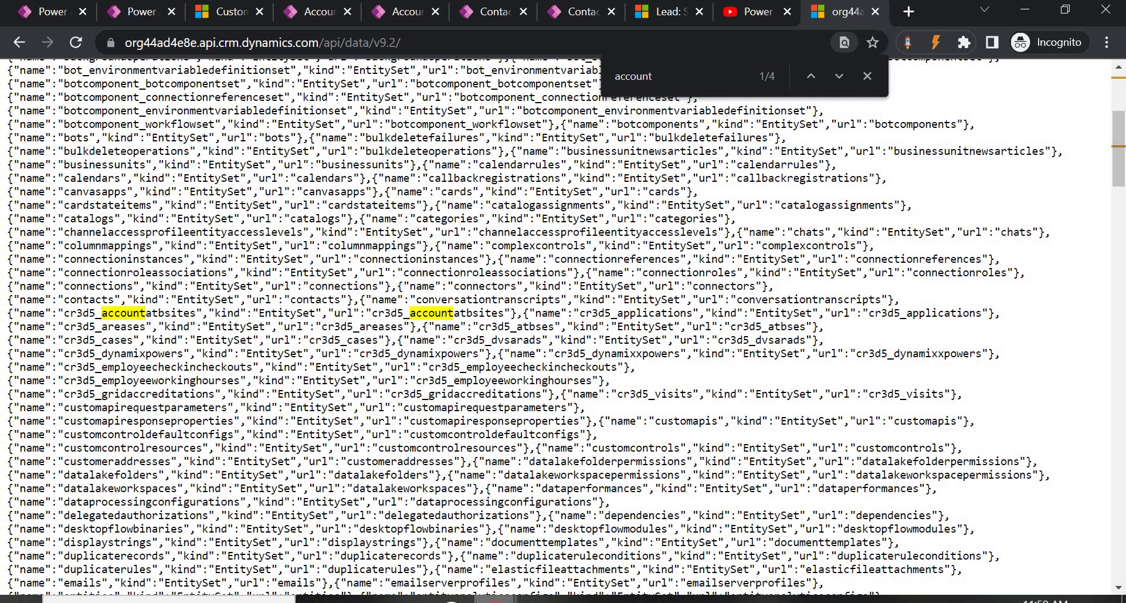